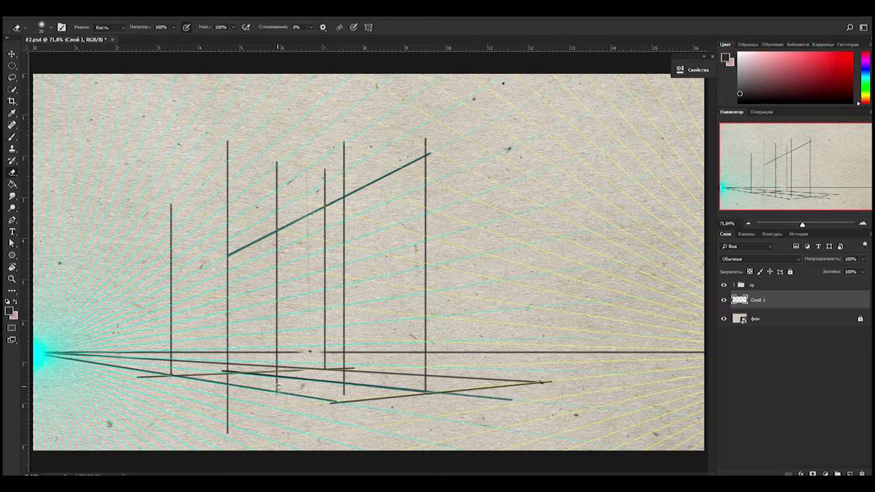
Draw the vertical construction lines and a sloping roof line toward the right vanishing point, erasing the excess parts.
{"action": "left_click_drag", "start_coordinate": [273, 233], "coordinate": [279, 220]}
{"action": "left_click_drag", "start_coordinate": [281, 74], "coordinate": [556, 212]}
{"action": "left_click_drag", "start_coordinate": [336, 104], "coordinate": [336, 395]}
{"action": "key", "text": "e"}
{"action": "left_click_drag", "start_coordinate": [544, 109], "coordinate": [544, 380]}
{"action": "key", "text": "b"}
{"action": "left_click_drag", "start_coordinate": [510, 126], "coordinate": [510, 386]}
Draw perspective guide lines along the ground toward both vanishing points and clean up the overlapping lines.
{"action": "left_click_drag", "start_coordinate": [45, 352], "coordinate": [512, 386]}
{"action": "key", "text": "e"}
{"action": "left_click_drag", "start_coordinate": [110, 359], "coordinate": [318, 369]}
{"action": "key", "text": "b"}
{"action": "mouse_move", "coordinate": [34, 430]}
{"action": "left_mouse_down"}
{"action": "mouse_move", "coordinate": [339, 398]}
{"action": "mouse_move", "coordinate": [605, 390]}
{"action": "left_mouse_up"}
{"action": "left_click_drag", "start_coordinate": [229, 450], "coordinate": [605, 409]}
{"action": "left_click_drag", "start_coordinate": [342, 259], "coordinate": [441, 260]}
On a new layer above the construction lines, sketch a large rear wheel ellipse and a smaller front wheel ellipse.
{"action": "key", "text": "alt+bracketleft"}
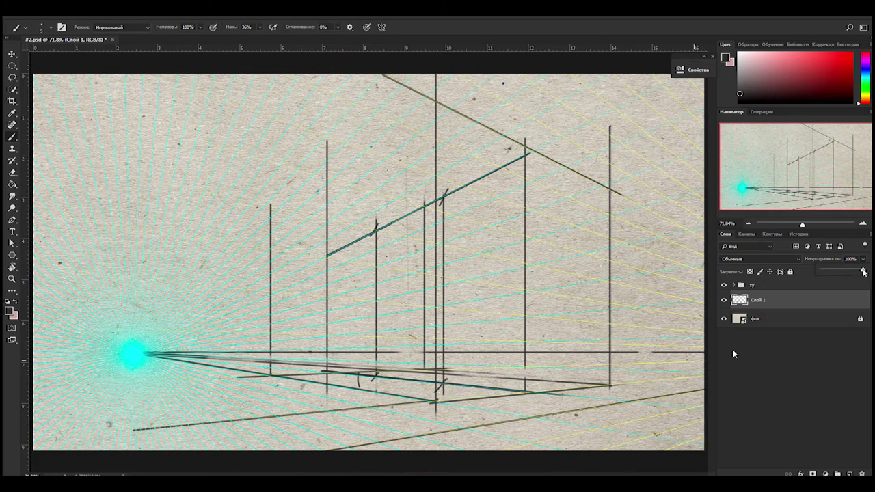
{"action": "key", "text": "ctrl+shift+alt+n"}
{"action": "left_click_drag", "start_coordinate": [450, 191], "coordinate": [465, 185]}
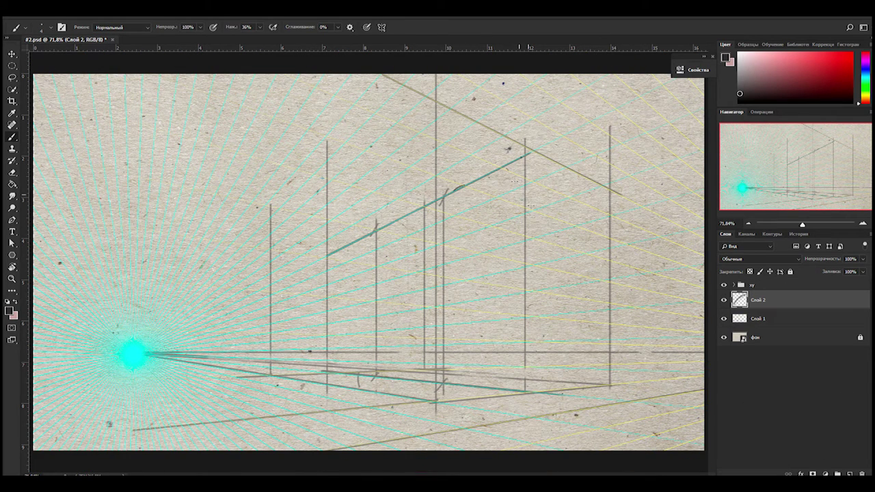
{"action": "left_click_drag", "start_coordinate": [395, 296], "coordinate": [369, 370]}
{"action": "left_click_drag", "start_coordinate": [414, 328], "coordinate": [376, 304]}
{"action": "left_click_drag", "start_coordinate": [369, 341], "coordinate": [417, 335]}
{"action": "mouse_move", "coordinate": [284, 322]}
{"action": "left_mouse_down"}
{"action": "mouse_move", "coordinate": [296, 352]}
{"action": "mouse_move", "coordinate": [303, 330]}
{"action": "mouse_move", "coordinate": [309, 353]}
{"action": "mouse_move", "coordinate": [298, 376]}
{"action": "left_mouse_up"}
{"action": "left_click_drag", "start_coordinate": [398, 395], "coordinate": [422, 394]}
{"action": "left_click_drag", "start_coordinate": [396, 295], "coordinate": [413, 293]}
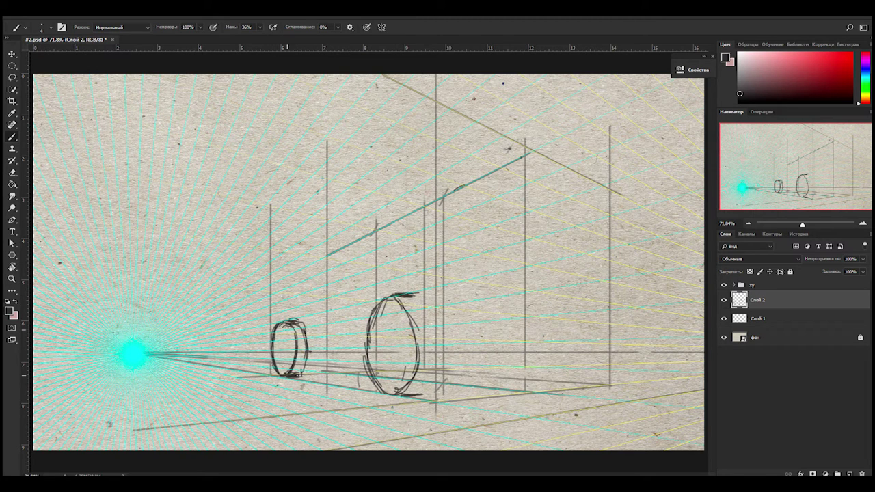
Give the large wheel its thickness with a second ellipse and reinforced tire edges.
{"action": "left_click_drag", "start_coordinate": [413, 295], "coordinate": [437, 335]}
{"action": "left_click_drag", "start_coordinate": [418, 301], "coordinate": [443, 392]}
{"action": "mouse_move", "coordinate": [393, 300]}
{"action": "left_mouse_down"}
{"action": "mouse_move", "coordinate": [415, 297]}
{"action": "mouse_move", "coordinate": [375, 393]}
{"action": "left_mouse_up"}
{"action": "left_click_drag", "start_coordinate": [365, 321], "coordinate": [384, 395]}
{"action": "left_click_drag", "start_coordinate": [414, 312], "coordinate": [423, 327]}
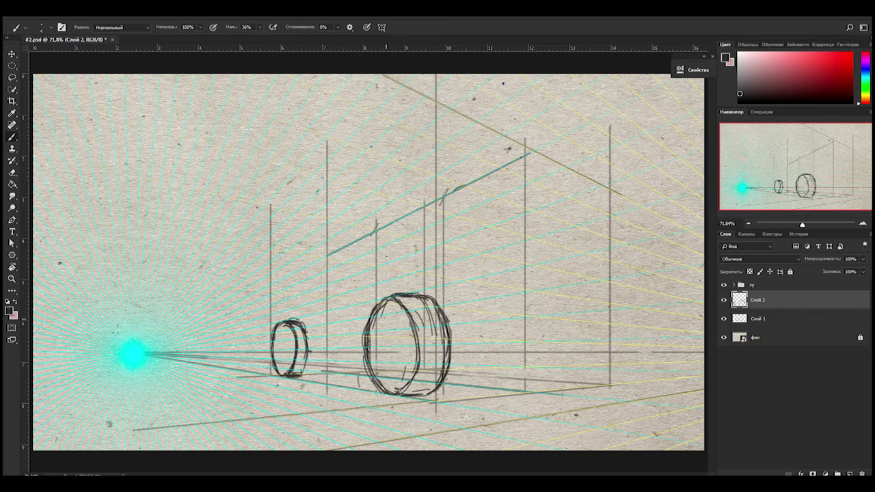
Sketch the first mudguard strokes over the large wheel and short vertical body lines above it.
{"action": "left_click_drag", "start_coordinate": [375, 253], "coordinate": [374, 287]}
{"action": "mouse_move", "coordinate": [384, 245]}
{"action": "left_mouse_down"}
{"action": "mouse_move", "coordinate": [384, 283]}
{"action": "mouse_move", "coordinate": [422, 288]}
{"action": "left_mouse_up"}
{"action": "left_click_drag", "start_coordinate": [430, 317], "coordinate": [445, 357]}
{"action": "left_click_drag", "start_coordinate": [391, 289], "coordinate": [423, 281]}
{"action": "left_click_drag", "start_coordinate": [450, 298], "coordinate": [468, 337]}
Lower the opacity of the perspective grid group and set the construction-line layer Слой 1 to 15% opacity.
{"action": "left_click", "coordinate": [752, 284]}
{"action": "left_click_drag", "start_coordinate": [863, 259], "coordinate": [834, 272]}
{"action": "left_click", "coordinate": [811, 303]}
{"action": "left_click", "coordinate": [786, 318]}
{"action": "left_click", "coordinate": [862, 259]}
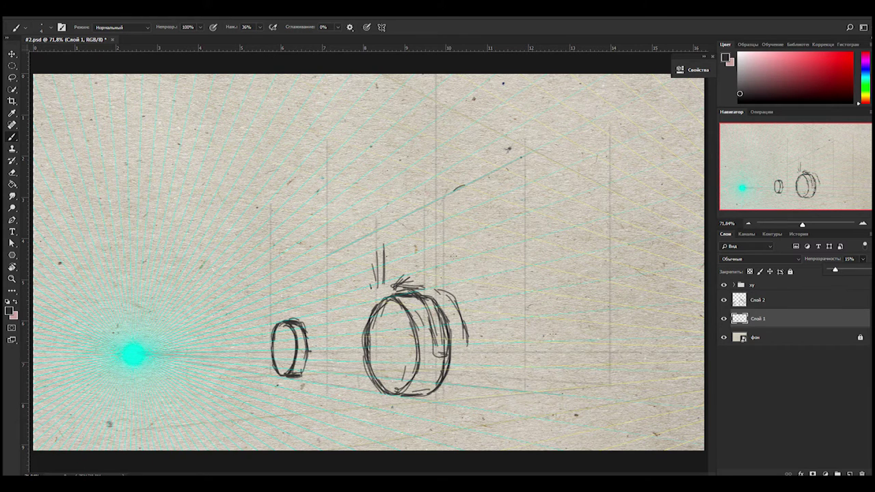
On layer Слой 2, finish the mudguard block beside the large wheel and sketch the cab's corner post and roof peak.
{"action": "left_click", "coordinate": [758, 300]}
{"action": "mouse_move", "coordinate": [452, 295]}
{"action": "left_mouse_down"}
{"action": "mouse_move", "coordinate": [465, 355]}
{"action": "mouse_move", "coordinate": [451, 355]}
{"action": "left_mouse_up"}
{"action": "left_click_drag", "start_coordinate": [375, 248], "coordinate": [369, 293]}
{"action": "mouse_move", "coordinate": [423, 176]}
{"action": "left_mouse_down"}
{"action": "mouse_move", "coordinate": [487, 197]}
{"action": "mouse_move", "coordinate": [444, 279]}
{"action": "left_mouse_up"}
{"action": "left_click_drag", "start_coordinate": [441, 185], "coordinate": [387, 214]}
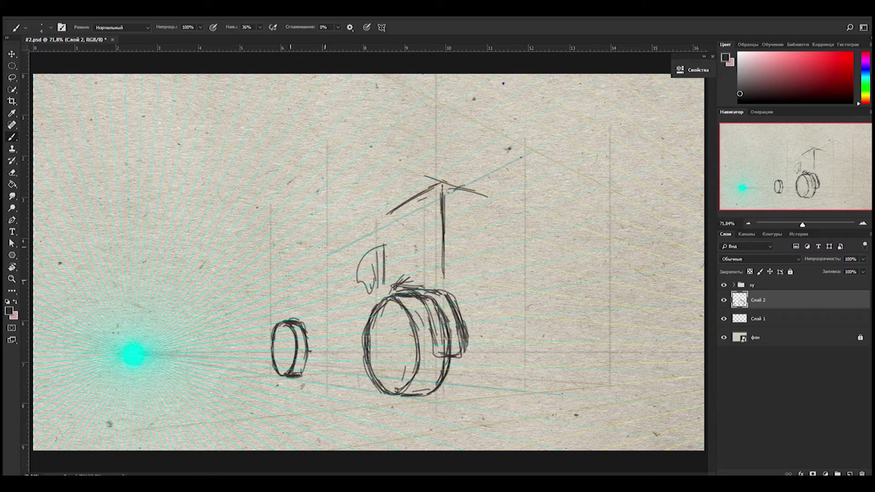
Redraw the small front wheel with more thickness and a ground line, softening its old strokes with the Eraser.
{"action": "mouse_move", "coordinate": [305, 345]}
{"action": "left_mouse_down"}
{"action": "mouse_move", "coordinate": [307, 375]}
{"action": "mouse_move", "coordinate": [244, 378]}
{"action": "left_mouse_up"}
{"action": "left_click_drag", "start_coordinate": [263, 336], "coordinate": [268, 376]}
{"action": "left_click_drag", "start_coordinate": [260, 320], "coordinate": [266, 373]}
{"action": "key", "text": "e"}
{"action": "left_click_drag", "start_coordinate": [288, 321], "coordinate": [312, 376]}
{"action": "left_click_drag", "start_coordinate": [260, 355], "coordinate": [275, 375]}
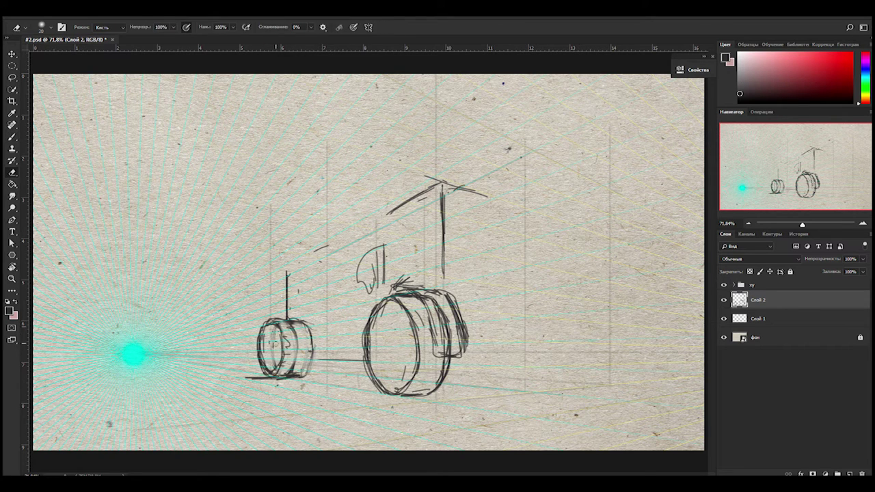
Sketch the hub, inner rim and tread strokes on the large wheel and add tread lines to the small one.
{"action": "key", "text": "b"}
{"action": "left_click_drag", "start_coordinate": [400, 324], "coordinate": [384, 375]}
{"action": "left_click_drag", "start_coordinate": [410, 301], "coordinate": [419, 390]}
{"action": "left_click_drag", "start_coordinate": [374, 301], "coordinate": [369, 389]}
{"action": "left_click_drag", "start_coordinate": [420, 335], "coordinate": [410, 393]}
{"action": "left_click_drag", "start_coordinate": [313, 338], "coordinate": [309, 371]}
{"action": "left_click_drag", "start_coordinate": [452, 369], "coordinate": [411, 397]}
{"action": "left_click_drag", "start_coordinate": [305, 331], "coordinate": [295, 376]}
Draw a straight ground line from the large wheel, the rear body's lower side edge and its near vertical corner.
{"action": "left_click", "coordinate": [443, 392]}
{"action": "left_click", "coordinate": [627, 373], "text": "shift"}
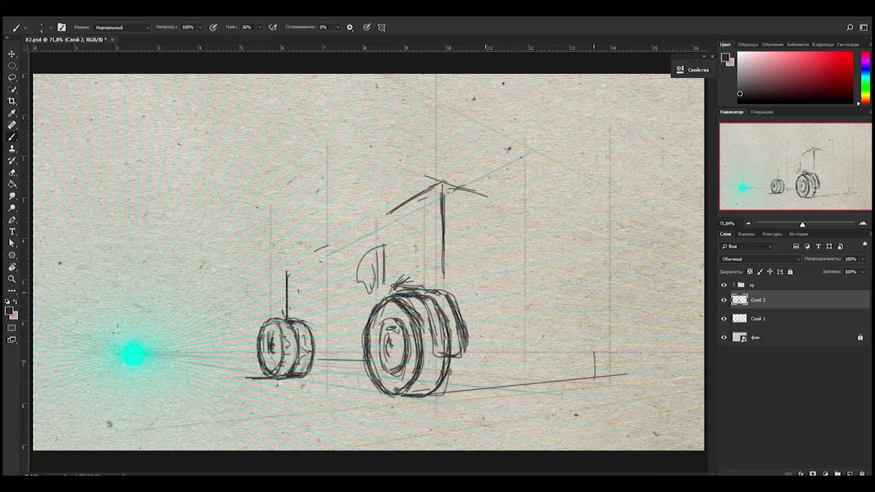
{"action": "left_click_drag", "start_coordinate": [451, 362], "coordinate": [521, 367]}
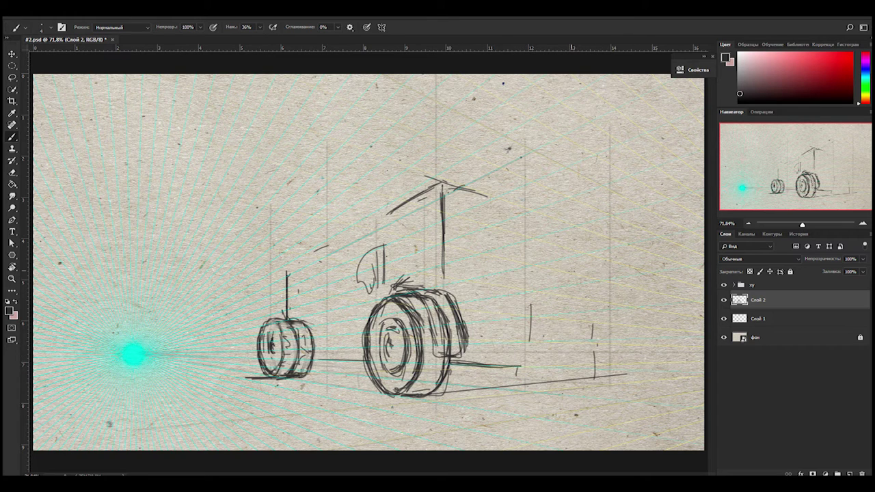
{"action": "left_click_drag", "start_coordinate": [528, 248], "coordinate": [529, 335]}
{"action": "left_click_drag", "start_coordinate": [518, 271], "coordinate": [518, 321]}
{"action": "left_click_drag", "start_coordinate": [528, 222], "coordinate": [528, 367]}
Close the rear body's back face with its sloping top edge, far vertical edge and bottom edge.
{"action": "mouse_move", "coordinate": [443, 243]}
{"action": "left_mouse_down"}
{"action": "mouse_move", "coordinate": [533, 210]}
{"action": "mouse_move", "coordinate": [610, 238]}
{"action": "left_mouse_up"}
{"action": "left_click_drag", "start_coordinate": [533, 211], "coordinate": [591, 230]}
{"action": "left_click_drag", "start_coordinate": [619, 239], "coordinate": [618, 352]}
{"action": "mouse_move", "coordinate": [528, 366]}
{"action": "left_mouse_down"}
{"action": "mouse_move", "coordinate": [621, 363]}
{"action": "mouse_move", "coordinate": [583, 362]}
{"action": "left_mouse_up"}
{"action": "left_click_drag", "start_coordinate": [620, 286], "coordinate": [619, 363]}
{"action": "left_click_drag", "start_coordinate": [531, 365], "coordinate": [615, 362]}
{"action": "left_click_drag", "start_coordinate": [547, 218], "coordinate": [624, 244]}
Sketch the side wall's sloping roof edge, a curved panel edge and two hatched windows on the body.
{"action": "left_click_drag", "start_coordinate": [437, 182], "coordinate": [525, 206]}
{"action": "left_click_drag", "start_coordinate": [459, 237], "coordinate": [447, 254]}
{"action": "left_click_drag", "start_coordinate": [452, 257], "coordinate": [495, 251]}
{"action": "left_click_drag", "start_coordinate": [537, 216], "coordinate": [528, 242]}
{"action": "left_click_drag", "start_coordinate": [445, 269], "coordinate": [443, 294]}
{"action": "left_click_drag", "start_coordinate": [461, 257], "coordinate": [493, 254]}
{"action": "left_click_drag", "start_coordinate": [462, 266], "coordinate": [485, 269]}
{"action": "left_click_drag", "start_coordinate": [451, 196], "coordinate": [474, 198]}
{"action": "left_click_drag", "start_coordinate": [468, 259], "coordinate": [470, 281]}
{"action": "mouse_move", "coordinate": [453, 202]}
{"action": "left_mouse_down"}
{"action": "mouse_move", "coordinate": [454, 230]}
{"action": "mouse_move", "coordinate": [472, 227]}
{"action": "left_mouse_up"}
Outline the cab's front roof slope and strengthen the roof edges down to the rear body's corner.
{"action": "left_click_drag", "start_coordinate": [384, 227], "coordinate": [430, 205]}
{"action": "left_click_drag", "start_coordinate": [397, 220], "coordinate": [437, 185]}
{"action": "mouse_move", "coordinate": [381, 229]}
{"action": "left_mouse_down"}
{"action": "mouse_move", "coordinate": [422, 208]}
{"action": "mouse_move", "coordinate": [538, 208]}
{"action": "left_mouse_up"}
{"action": "left_click_drag", "start_coordinate": [540, 212], "coordinate": [525, 229]}
{"action": "left_click_drag", "start_coordinate": [552, 219], "coordinate": [561, 245]}
Erase the stray strokes around the rear body's top corner and along the cab's vertical corner post.
{"action": "key", "text": "e"}
{"action": "left_click_drag", "start_coordinate": [537, 215], "coordinate": [527, 239]}
{"action": "left_click_drag", "start_coordinate": [453, 243], "coordinate": [446, 286]}
{"action": "left_click_drag", "start_coordinate": [529, 215], "coordinate": [525, 238]}
{"action": "left_click_drag", "start_coordinate": [446, 212], "coordinate": [443, 288]}
Sketch the long tapering hood from the cab to above the front wheel, and the hatched wheel under the rear body.
{"action": "key", "text": "b"}
{"action": "mouse_move", "coordinate": [309, 278]}
{"action": "left_mouse_down"}
{"action": "mouse_move", "coordinate": [338, 273]}
{"action": "mouse_move", "coordinate": [337, 258]}
{"action": "mouse_move", "coordinate": [383, 239]}
{"action": "left_mouse_up"}
{"action": "left_click_drag", "start_coordinate": [341, 254], "coordinate": [366, 281]}
{"action": "left_click_drag", "start_coordinate": [282, 292], "coordinate": [294, 283]}
{"action": "left_click_drag", "start_coordinate": [290, 273], "coordinate": [380, 246]}
{"action": "left_click_drag", "start_coordinate": [287, 298], "coordinate": [381, 265]}
{"action": "left_click_drag", "start_coordinate": [303, 278], "coordinate": [380, 245]}
{"action": "left_click_drag", "start_coordinate": [300, 295], "coordinate": [384, 255]}
{"action": "left_click_drag", "start_coordinate": [281, 306], "coordinate": [285, 292]}
{"action": "left_click_drag", "start_coordinate": [380, 249], "coordinate": [382, 294]}
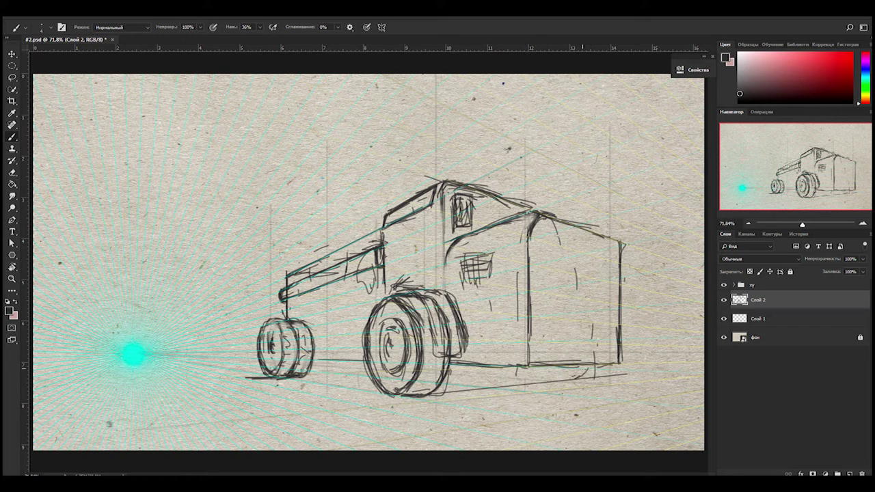
{"action": "mouse_move", "coordinate": [534, 369]}
{"action": "left_mouse_down"}
{"action": "mouse_move", "coordinate": [587, 375]}
{"action": "mouse_move", "coordinate": [575, 381]}
{"action": "left_mouse_up"}
{"action": "left_click_drag", "start_coordinate": [345, 362], "coordinate": [354, 367]}
Sketch a steep pointed roof above the cab, with its front slope sweeping down over the hood.
{"action": "left_click_drag", "start_coordinate": [381, 179], "coordinate": [394, 181]}
{"action": "left_click_drag", "start_coordinate": [338, 169], "coordinate": [347, 179]}
{"action": "left_click_drag", "start_coordinate": [389, 141], "coordinate": [372, 167]}
{"action": "left_click_drag", "start_coordinate": [339, 182], "coordinate": [316, 204]}
{"action": "left_click_drag", "start_coordinate": [374, 164], "coordinate": [403, 117]}
{"action": "left_click_drag", "start_coordinate": [405, 118], "coordinate": [434, 167]}
{"action": "left_click_drag", "start_coordinate": [355, 198], "coordinate": [311, 232]}
{"action": "left_click_drag", "start_coordinate": [390, 171], "coordinate": [417, 134]}
{"action": "mouse_move", "coordinate": [356, 185]}
{"action": "left_mouse_down"}
{"action": "mouse_move", "coordinate": [400, 123]}
{"action": "mouse_move", "coordinate": [298, 245]}
{"action": "mouse_move", "coordinate": [266, 268]}
{"action": "left_mouse_up"}
Hatch the dark side of the pointed roof and add a cross on its peak.
{"action": "left_click_drag", "start_coordinate": [365, 153], "coordinate": [344, 190]}
{"action": "left_click_drag", "start_coordinate": [395, 132], "coordinate": [353, 190]}
{"action": "mouse_move", "coordinate": [342, 192]}
{"action": "left_mouse_down"}
{"action": "mouse_move", "coordinate": [396, 123]}
{"action": "mouse_move", "coordinate": [399, 78]}
{"action": "left_mouse_up"}
{"action": "left_click_drag", "start_coordinate": [389, 96], "coordinate": [413, 91]}
{"action": "left_click_drag", "start_coordinate": [375, 173], "coordinate": [342, 192]}
{"action": "left_click_drag", "start_coordinate": [403, 113], "coordinate": [402, 81]}
{"action": "mouse_move", "coordinate": [386, 87]}
{"action": "left_mouse_down"}
{"action": "mouse_move", "coordinate": [419, 92]}
{"action": "mouse_move", "coordinate": [428, 175]}
{"action": "left_mouse_up"}
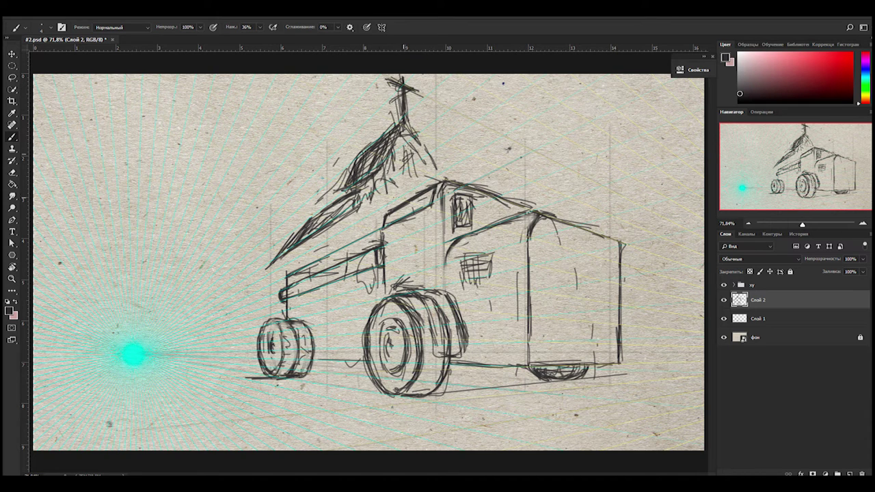
Extend the pointed roof's rear slope to the cab, hatch the front slope and try a vertical gable stroke.
{"action": "left_click_drag", "start_coordinate": [410, 142], "coordinate": [443, 179]}
{"action": "left_click_drag", "start_coordinate": [360, 216], "coordinate": [325, 245]}
{"action": "mouse_move", "coordinate": [282, 166]}
{"action": "left_mouse_down"}
{"action": "mouse_move", "coordinate": [328, 202]}
{"action": "mouse_move", "coordinate": [258, 242]}
{"action": "mouse_move", "coordinate": [281, 217]}
{"action": "left_mouse_up"}
{"action": "key", "text": "ctrl+z"}
Add protruding spike strokes along both slopes of the pointed roof and darken its rear edge.
{"action": "left_click_drag", "start_coordinate": [355, 160], "coordinate": [331, 137]}
{"action": "left_click_drag", "start_coordinate": [385, 129], "coordinate": [375, 98]}
{"action": "left_click_drag", "start_coordinate": [416, 132], "coordinate": [453, 161]}
{"action": "left_click_drag", "start_coordinate": [408, 115], "coordinate": [462, 138]}
{"action": "mouse_move", "coordinate": [410, 125]}
{"action": "left_mouse_down"}
{"action": "mouse_move", "coordinate": [454, 166]}
{"action": "mouse_move", "coordinate": [474, 153]}
{"action": "left_mouse_up"}
{"action": "left_click_drag", "start_coordinate": [414, 136], "coordinate": [454, 178]}
{"action": "mouse_move", "coordinate": [395, 112]}
{"action": "left_mouse_down"}
{"action": "mouse_move", "coordinate": [448, 172]}
{"action": "mouse_move", "coordinate": [443, 161]}
{"action": "left_mouse_up"}
Lasso the cross on the roof peak, shift it slightly to the right and deselect.
{"action": "key", "text": "l"}
{"action": "mouse_move", "coordinate": [387, 75]}
{"action": "left_mouse_down"}
{"action": "mouse_move", "coordinate": [389, 118]}
{"action": "mouse_move", "coordinate": [414, 116]}
{"action": "left_mouse_up"}
{"action": "key", "text": "ctrl+d"}
Lighten the inner mudguard strokes beside the large wheel and outline the chassis side between the wheels.
{"action": "key", "text": "e"}
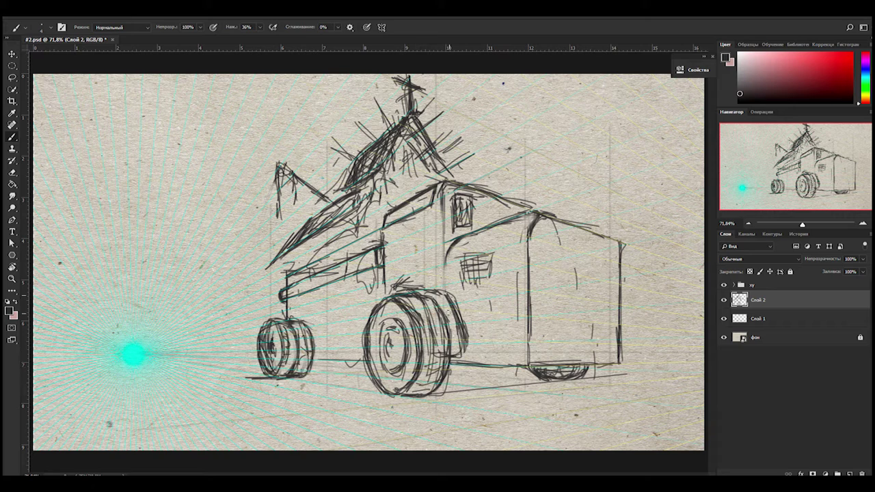
{"action": "left_click_drag", "start_coordinate": [451, 301], "coordinate": [457, 345]}
{"action": "key", "text": "b"}
{"action": "mouse_move", "coordinate": [372, 294]}
{"action": "left_mouse_down"}
{"action": "mouse_move", "coordinate": [441, 291]}
{"action": "mouse_move", "coordinate": [355, 362]}
{"action": "left_mouse_up"}
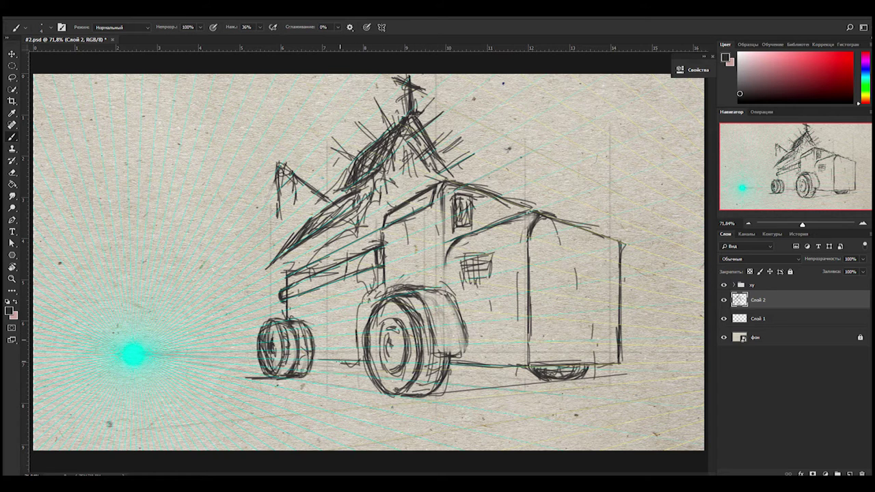
{"action": "left_click_drag", "start_coordinate": [323, 317], "coordinate": [356, 363]}
Redraw the mudguard arch around the large wheel and darken the tire's outer edge and tread.
{"action": "left_click_drag", "start_coordinate": [369, 291], "coordinate": [403, 289]}
{"action": "left_click_drag", "start_coordinate": [363, 321], "coordinate": [366, 356]}
{"action": "left_click_drag", "start_coordinate": [366, 298], "coordinate": [383, 333]}
{"action": "left_click_drag", "start_coordinate": [364, 357], "coordinate": [379, 393]}
{"action": "left_click_drag", "start_coordinate": [379, 304], "coordinate": [403, 321]}
Sketch the front axle support and shade the engine compartment between the front and large wheels.
{"action": "mouse_move", "coordinate": [284, 294]}
{"action": "left_mouse_down"}
{"action": "mouse_move", "coordinate": [349, 275]}
{"action": "mouse_move", "coordinate": [328, 332]}
{"action": "left_mouse_up"}
{"action": "mouse_move", "coordinate": [305, 292]}
{"action": "left_mouse_down"}
{"action": "mouse_move", "coordinate": [278, 304]}
{"action": "mouse_move", "coordinate": [324, 321]}
{"action": "left_mouse_up"}
{"action": "left_click_drag", "start_coordinate": [322, 342], "coordinate": [328, 361]}
{"action": "left_click_drag", "start_coordinate": [322, 313], "coordinate": [318, 346]}
{"action": "left_click_drag", "start_coordinate": [324, 321], "coordinate": [320, 355]}
{"action": "left_click_drag", "start_coordinate": [342, 302], "coordinate": [341, 352]}
Draw the cab's front pillars behind the hood and erase the old lines at the cab's front edge and corner post.
{"action": "mouse_move", "coordinate": [403, 226]}
{"action": "left_mouse_down"}
{"action": "mouse_move", "coordinate": [401, 263]}
{"action": "mouse_move", "coordinate": [396, 245]}
{"action": "left_mouse_up"}
{"action": "mouse_move", "coordinate": [385, 263]}
{"action": "left_mouse_down"}
{"action": "mouse_move", "coordinate": [402, 270]}
{"action": "mouse_move", "coordinate": [381, 295]}
{"action": "left_mouse_up"}
{"action": "key", "text": "e"}
{"action": "mouse_move", "coordinate": [388, 212]}
{"action": "left_mouse_down"}
{"action": "mouse_move", "coordinate": [395, 261]}
{"action": "mouse_move", "coordinate": [387, 238]}
{"action": "left_mouse_up"}
{"action": "left_click_drag", "start_coordinate": [442, 184], "coordinate": [443, 298]}
Erase the excess stroke at the rear body's near top corner and round its far top corner.
{"action": "left_click_drag", "start_coordinate": [540, 213], "coordinate": [557, 198]}
{"action": "key", "text": "b"}
{"action": "left_click_drag", "start_coordinate": [588, 230], "coordinate": [619, 260]}
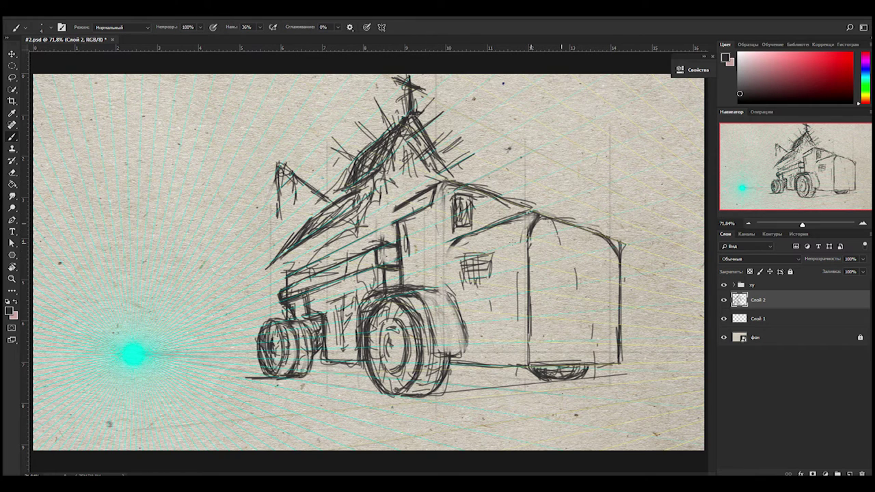
Draw the rear body's curved roof edge and its overhanging eave along the side wall.
{"action": "left_click_drag", "start_coordinate": [544, 216], "coordinate": [601, 234]}
{"action": "left_click_drag", "start_coordinate": [527, 237], "coordinate": [445, 261]}
{"action": "left_click_drag", "start_coordinate": [474, 234], "coordinate": [439, 270]}
{"action": "left_click_drag", "start_coordinate": [558, 211], "coordinate": [473, 232]}
{"action": "left_click_drag", "start_coordinate": [519, 213], "coordinate": [558, 217]}
Sketch a narrow vertical panel on the side wall beside the rear corner and add wall lines behind the large wheel.
{"action": "left_click_drag", "start_coordinate": [508, 257], "coordinate": [511, 320]}
{"action": "left_click_drag", "start_coordinate": [513, 318], "coordinate": [527, 317]}
{"action": "left_click_drag", "start_coordinate": [531, 242], "coordinate": [532, 332]}
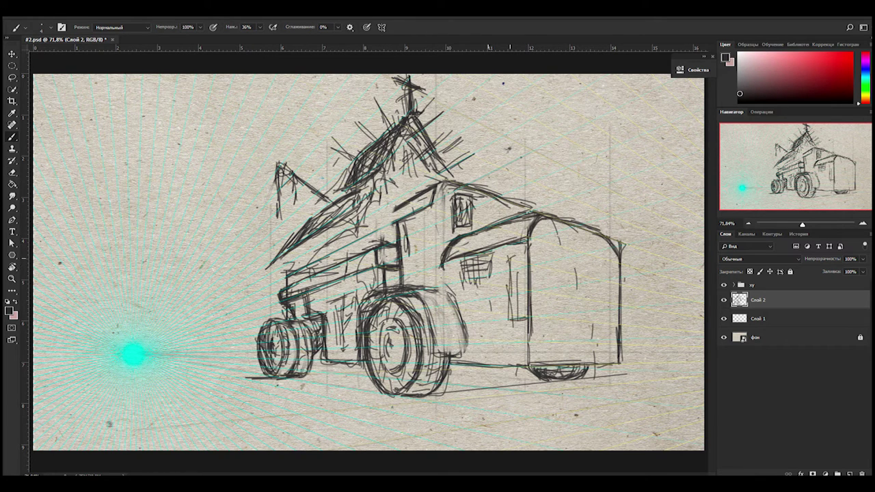
{"action": "left_click_drag", "start_coordinate": [515, 249], "coordinate": [518, 283]}
{"action": "left_click_drag", "start_coordinate": [509, 321], "coordinate": [537, 363]}
{"action": "left_click_drag", "start_coordinate": [505, 268], "coordinate": [505, 335]}
{"action": "left_click_drag", "start_coordinate": [493, 300], "coordinate": [486, 366]}
{"action": "left_click_drag", "start_coordinate": [462, 316], "coordinate": [466, 353]}
{"action": "left_click_drag", "start_coordinate": [458, 284], "coordinate": [422, 298]}
Sketch a second shaded upper window beside the existing one under the cab roof.
{"action": "left_click_drag", "start_coordinate": [513, 198], "coordinate": [479, 225]}
{"action": "left_click_drag", "start_coordinate": [468, 220], "coordinate": [456, 228]}
{"action": "mouse_move", "coordinate": [473, 193]}
{"action": "left_mouse_down"}
{"action": "mouse_move", "coordinate": [475, 222]}
{"action": "mouse_move", "coordinate": [492, 225]}
{"action": "left_mouse_up"}
{"action": "left_click_drag", "start_coordinate": [481, 197], "coordinate": [535, 206]}
Outline the rear face's roof rim, inset edges and low rail, and sketch a tall narrow window in it.
{"action": "mouse_move", "coordinate": [569, 226]}
{"action": "left_mouse_down"}
{"action": "mouse_move", "coordinate": [592, 231]}
{"action": "mouse_move", "coordinate": [592, 246]}
{"action": "mouse_move", "coordinate": [625, 260]}
{"action": "left_mouse_up"}
{"action": "left_click_drag", "start_coordinate": [603, 257], "coordinate": [599, 329]}
{"action": "left_click_drag", "start_coordinate": [547, 346], "coordinate": [590, 345]}
{"action": "left_click_drag", "start_coordinate": [540, 355], "coordinate": [588, 355]}
{"action": "mouse_move", "coordinate": [512, 328]}
{"action": "left_mouse_down"}
{"action": "mouse_move", "coordinate": [574, 350]}
{"action": "mouse_move", "coordinate": [585, 321]}
{"action": "left_mouse_up"}
{"action": "left_click_drag", "start_coordinate": [620, 276], "coordinate": [621, 349]}
{"action": "mouse_move", "coordinate": [587, 363]}
{"action": "left_mouse_down"}
{"action": "mouse_move", "coordinate": [613, 342]}
{"action": "mouse_move", "coordinate": [575, 289]}
{"action": "left_mouse_up"}
{"action": "left_click_drag", "start_coordinate": [606, 341], "coordinate": [615, 364]}
{"action": "left_click_drag", "start_coordinate": [575, 276], "coordinate": [585, 349]}
Reinforce the rear roof rim and darken the tall window and the narrow side panel.
{"action": "left_click_drag", "start_coordinate": [540, 233], "coordinate": [606, 256]}
{"action": "left_click_drag", "start_coordinate": [530, 226], "coordinate": [560, 239]}
{"action": "left_click_drag", "start_coordinate": [506, 244], "coordinate": [504, 326]}
{"action": "left_click_drag", "start_coordinate": [581, 293], "coordinate": [581, 338]}
{"action": "left_click_drag", "start_coordinate": [551, 255], "coordinate": [572, 269]}
{"action": "left_click_drag", "start_coordinate": [575, 219], "coordinate": [561, 261]}
{"action": "left_click_drag", "start_coordinate": [483, 302], "coordinate": [483, 324]}
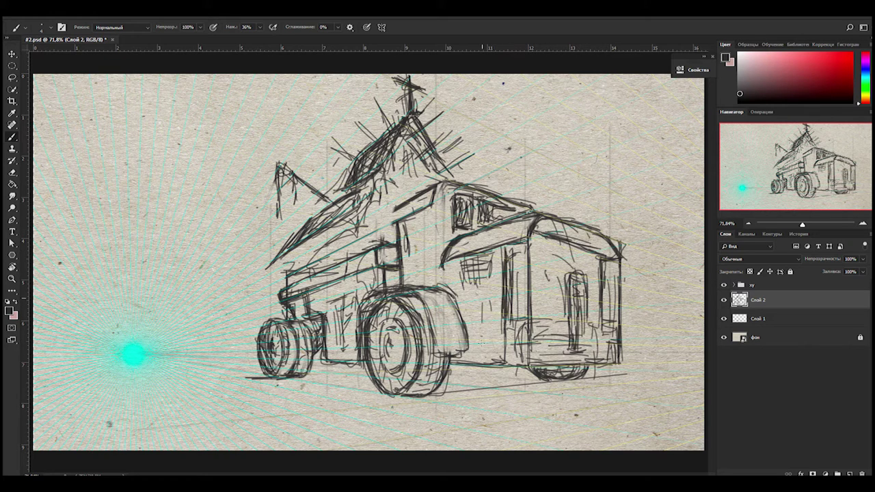
Draw a ladder with rungs up the side wall to the cab roof and darken its rails.
{"action": "left_click_drag", "start_coordinate": [487, 202], "coordinate": [487, 252]}
{"action": "mouse_move", "coordinate": [501, 208]}
{"action": "left_mouse_down"}
{"action": "mouse_move", "coordinate": [502, 273]}
{"action": "mouse_move", "coordinate": [487, 338]}
{"action": "left_mouse_up"}
{"action": "left_click_drag", "start_coordinate": [502, 246], "coordinate": [502, 334]}
{"action": "left_click_drag", "start_coordinate": [509, 204], "coordinate": [519, 196]}
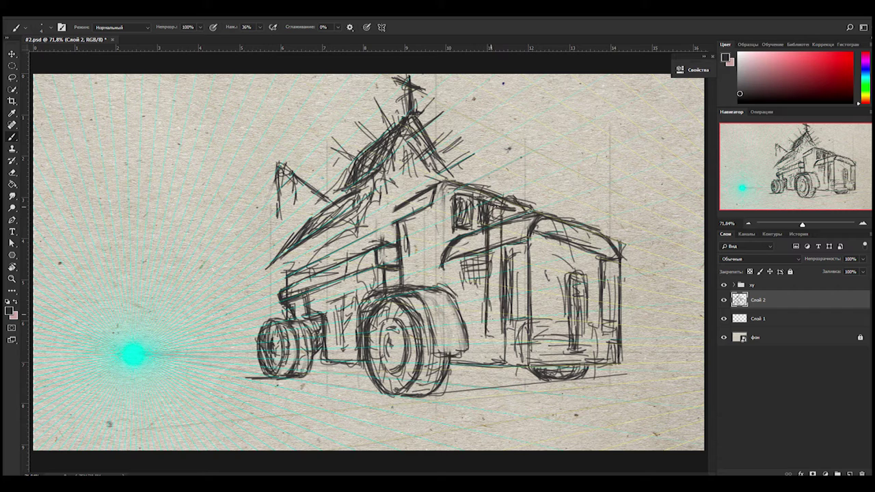
{"action": "left_click_drag", "start_coordinate": [488, 280], "coordinate": [503, 280]}
{"action": "left_click_drag", "start_coordinate": [487, 314], "coordinate": [502, 314]}
{"action": "left_click_drag", "start_coordinate": [488, 265], "coordinate": [506, 264]}
{"action": "left_click_drag", "start_coordinate": [488, 293], "coordinate": [502, 293]}
{"action": "left_click_drag", "start_coordinate": [482, 253], "coordinate": [481, 329]}
{"action": "left_click_drag", "start_coordinate": [499, 246], "coordinate": [500, 303]}
{"action": "left_click_drag", "start_coordinate": [483, 224], "coordinate": [484, 327]}
Darken the side panel and draw a vertical post dividing the rear face beside the tall window.
{"action": "left_click_drag", "start_coordinate": [510, 264], "coordinate": [510, 304]}
{"action": "mouse_move", "coordinate": [513, 242]}
{"action": "left_mouse_down"}
{"action": "mouse_move", "coordinate": [514, 356]}
{"action": "mouse_move", "coordinate": [532, 284]}
{"action": "left_mouse_up"}
{"action": "left_click_drag", "start_coordinate": [560, 239], "coordinate": [560, 311]}
{"action": "left_click_drag", "start_coordinate": [530, 235], "coordinate": [530, 257]}
{"action": "mouse_move", "coordinate": [564, 237]}
{"action": "left_mouse_down"}
{"action": "mouse_move", "coordinate": [564, 338]}
{"action": "mouse_move", "coordinate": [592, 253]}
{"action": "left_mouse_up"}
{"action": "mouse_move", "coordinate": [562, 247]}
{"action": "left_mouse_down"}
{"action": "mouse_move", "coordinate": [561, 335]}
{"action": "mouse_move", "coordinate": [593, 254]}
{"action": "left_mouse_up"}
{"action": "left_click_drag", "start_coordinate": [607, 262], "coordinate": [606, 284]}
{"action": "key", "text": "ctrl+z"}
{"action": "key", "text": "ctrl+z"}
{"action": "key", "text": "ctrl+z"}
Redraw the rear corner post and sketch a bumper beam along the base of the rear face.
{"action": "left_click_drag", "start_coordinate": [523, 248], "coordinate": [523, 342]}
{"action": "mouse_move", "coordinate": [521, 268]}
{"action": "left_mouse_down"}
{"action": "mouse_move", "coordinate": [524, 355]}
{"action": "mouse_move", "coordinate": [565, 354]}
{"action": "left_mouse_up"}
{"action": "left_click_drag", "start_coordinate": [524, 295], "coordinate": [517, 361]}
{"action": "left_click_drag", "start_coordinate": [518, 365], "coordinate": [635, 356]}
{"action": "left_click_drag", "start_coordinate": [574, 355], "coordinate": [629, 354]}
{"action": "left_click_drag", "start_coordinate": [557, 367], "coordinate": [606, 367]}
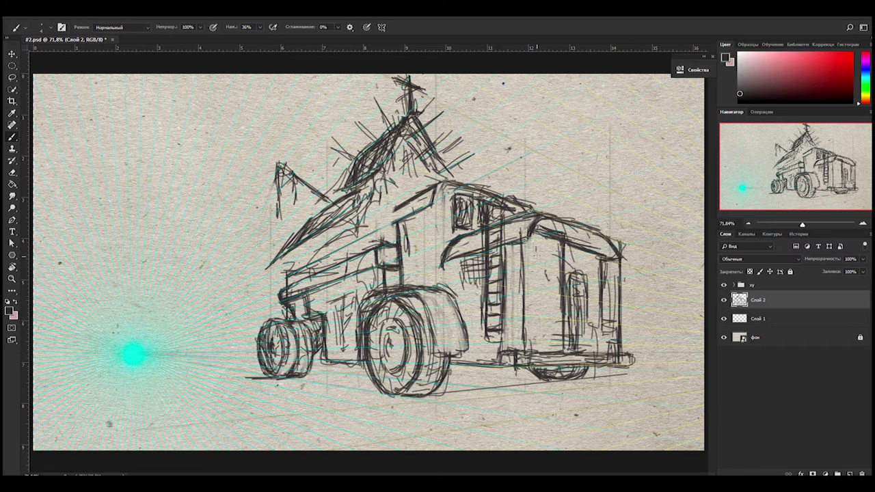
Sketch a small barred window in the upper part of the rear face near the corner post.
{"action": "left_click_drag", "start_coordinate": [531, 247], "coordinate": [554, 253]}
{"action": "left_click_drag", "start_coordinate": [547, 259], "coordinate": [547, 277]}
{"action": "left_click_drag", "start_coordinate": [533, 247], "coordinate": [557, 252]}
{"action": "left_click_drag", "start_coordinate": [535, 266], "coordinate": [557, 264]}
Draw a rectangular grille below the small rear window and fill it with cross-hatching.
{"action": "left_click_drag", "start_coordinate": [533, 260], "coordinate": [533, 339]}
{"action": "left_click_drag", "start_coordinate": [540, 297], "coordinate": [548, 348]}
{"action": "left_click_drag", "start_coordinate": [557, 304], "coordinate": [558, 348]}
{"action": "left_click_drag", "start_coordinate": [528, 304], "coordinate": [561, 302]}
{"action": "mouse_move", "coordinate": [531, 342]}
{"action": "left_mouse_down"}
{"action": "mouse_move", "coordinate": [562, 340]}
{"action": "mouse_move", "coordinate": [562, 326]}
{"action": "left_mouse_up"}
{"action": "left_click_drag", "start_coordinate": [531, 335], "coordinate": [561, 337]}
{"action": "left_click_drag", "start_coordinate": [557, 301], "coordinate": [558, 346]}
{"action": "left_click_drag", "start_coordinate": [532, 346], "coordinate": [559, 344]}
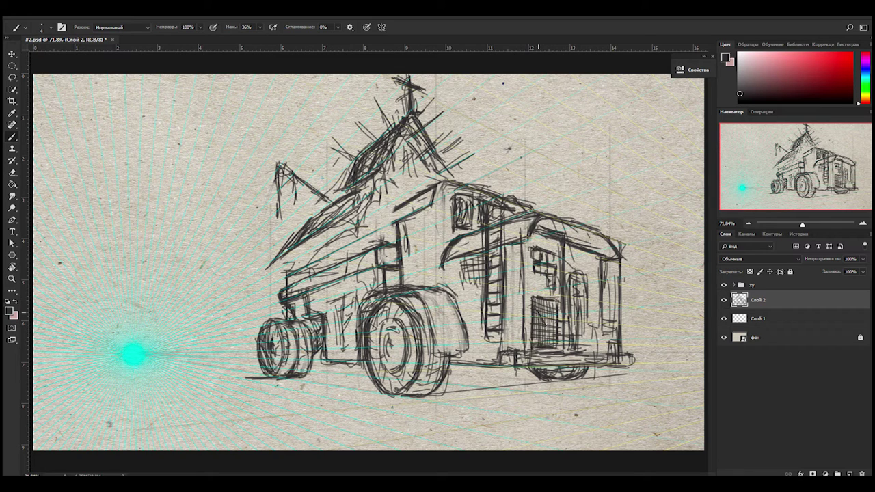
{"action": "left_click_drag", "start_coordinate": [539, 311], "coordinate": [540, 343]}
Darken the rear corner post and hatch the rear roof's rim down to its far corner.
{"action": "left_click_drag", "start_coordinate": [524, 234], "coordinate": [523, 279]}
{"action": "left_click_drag", "start_coordinate": [536, 226], "coordinate": [601, 243]}
{"action": "left_click_drag", "start_coordinate": [608, 240], "coordinate": [619, 266]}
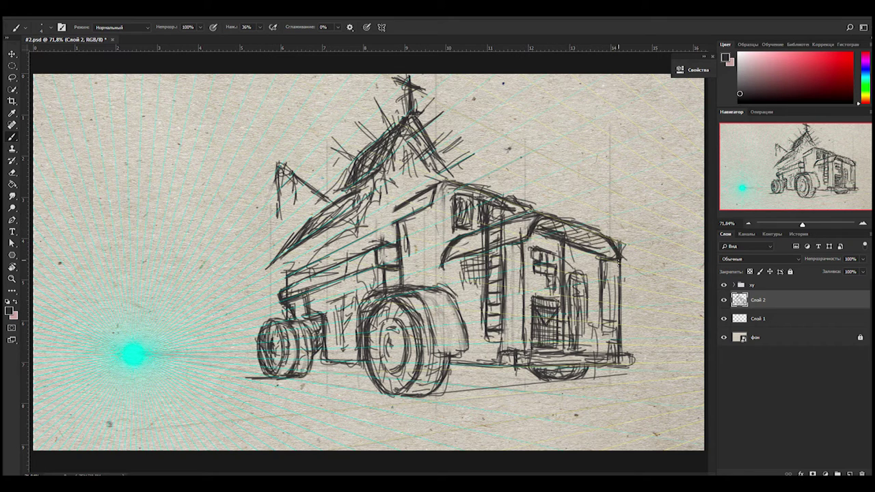
Draw the cab roof's sloping front eave and a low raised hump along its top.
{"action": "left_click_drag", "start_coordinate": [437, 183], "coordinate": [384, 226]}
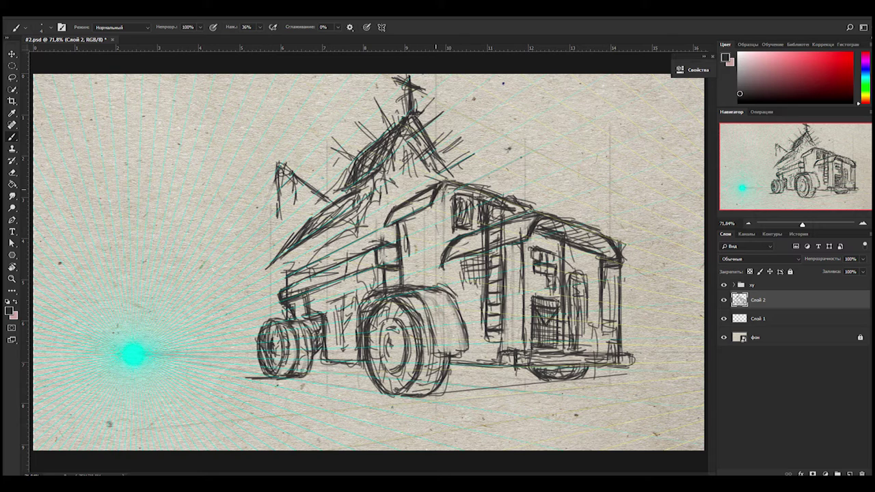
{"action": "left_click_drag", "start_coordinate": [503, 194], "coordinate": [444, 179]}
Fill the lower front roof slope and the spire's front slope with dense dark hatching.
{"action": "mouse_move", "coordinate": [380, 201]}
{"action": "left_mouse_down"}
{"action": "mouse_move", "coordinate": [366, 224]}
{"action": "mouse_move", "coordinate": [286, 264]}
{"action": "mouse_move", "coordinate": [341, 235]}
{"action": "left_mouse_up"}
{"action": "left_click_drag", "start_coordinate": [361, 196], "coordinate": [281, 259]}
{"action": "left_click_drag", "start_coordinate": [305, 225], "coordinate": [273, 260]}
{"action": "left_click_drag", "start_coordinate": [367, 154], "coordinate": [331, 193]}
{"action": "left_click_drag", "start_coordinate": [394, 142], "coordinate": [330, 200]}
{"action": "left_click_drag", "start_coordinate": [353, 164], "coordinate": [331, 203]}
Shade the wall beneath the spire with vertical strokes and hatch the cab's front eave.
{"action": "left_click_drag", "start_coordinate": [379, 173], "coordinate": [361, 164]}
{"action": "left_click_drag", "start_coordinate": [356, 198], "coordinate": [351, 233]}
{"action": "mouse_move", "coordinate": [378, 173]}
{"action": "left_mouse_down"}
{"action": "mouse_move", "coordinate": [376, 213]}
{"action": "mouse_move", "coordinate": [361, 241]}
{"action": "left_mouse_up"}
{"action": "left_click_drag", "start_coordinate": [383, 170], "coordinate": [384, 236]}
{"action": "left_click_drag", "start_coordinate": [414, 196], "coordinate": [386, 227]}
Darken the joint between hood and cab, the hood's lower edge and the support beneath its front end.
{"action": "left_click_drag", "start_coordinate": [398, 270], "coordinate": [397, 294]}
{"action": "mouse_move", "coordinate": [400, 248]}
{"action": "left_mouse_down"}
{"action": "mouse_move", "coordinate": [384, 273]}
{"action": "mouse_move", "coordinate": [388, 293]}
{"action": "left_mouse_up"}
{"action": "mouse_move", "coordinate": [385, 248]}
{"action": "left_mouse_down"}
{"action": "mouse_move", "coordinate": [381, 265]}
{"action": "mouse_move", "coordinate": [303, 291]}
{"action": "left_mouse_up"}
{"action": "left_click_drag", "start_coordinate": [312, 284], "coordinate": [305, 308]}
{"action": "left_click_drag", "start_coordinate": [387, 257], "coordinate": [382, 263]}
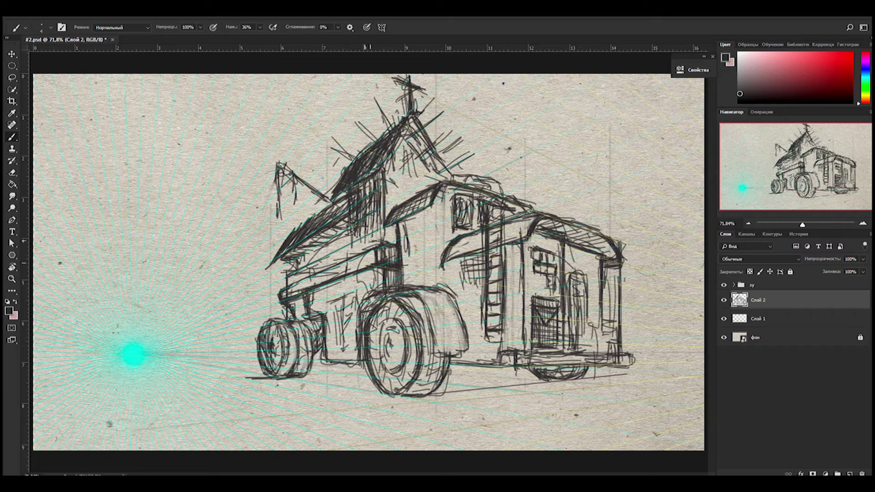
Erase the old support lines beneath the hood's front end and return to the brush.
{"action": "key", "text": "e"}
{"action": "left_click_drag", "start_coordinate": [277, 290], "coordinate": [293, 318]}
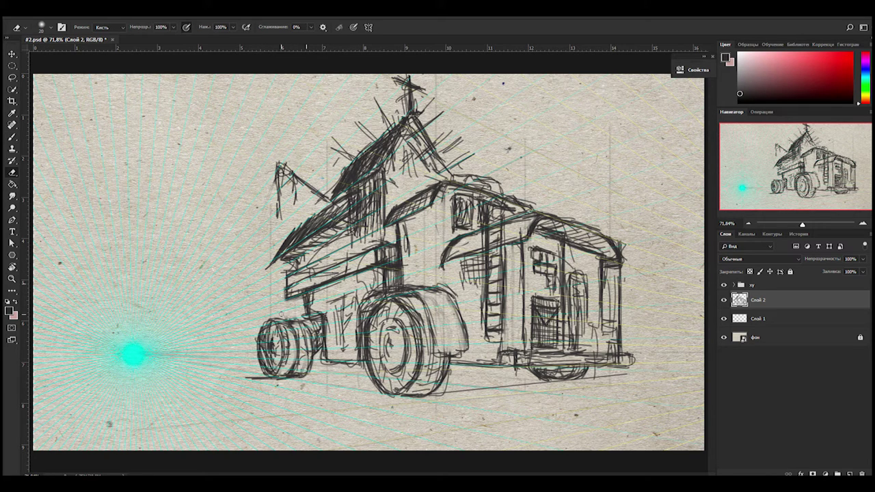
{"action": "key", "text": "b"}
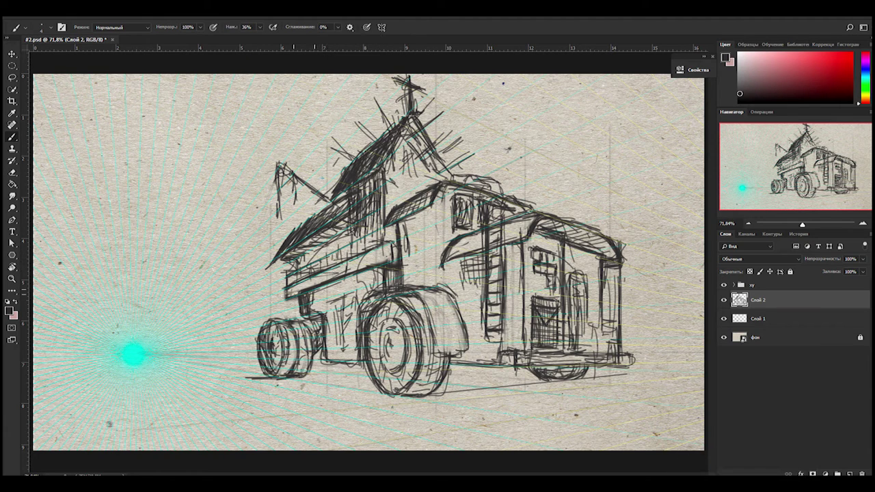
Shade the vents on the side wall beside the ladder and sketch the cab's side windows under the front eave.
{"action": "left_click_drag", "start_coordinate": [451, 275], "coordinate": [457, 304]}
{"action": "mouse_move", "coordinate": [450, 280]}
{"action": "left_mouse_down"}
{"action": "mouse_move", "coordinate": [469, 292]}
{"action": "mouse_move", "coordinate": [477, 320]}
{"action": "left_mouse_up"}
{"action": "left_click_drag", "start_coordinate": [445, 192], "coordinate": [446, 243]}
{"action": "left_click_drag", "start_coordinate": [439, 204], "coordinate": [439, 233]}
{"action": "mouse_move", "coordinate": [410, 221]}
{"action": "left_mouse_down"}
{"action": "mouse_move", "coordinate": [407, 246]}
{"action": "mouse_move", "coordinate": [419, 238]}
{"action": "left_mouse_up"}
{"action": "left_click_drag", "start_coordinate": [410, 216], "coordinate": [411, 242]}
{"action": "left_click_drag", "start_coordinate": [432, 202], "coordinate": [431, 234]}
{"action": "left_click_drag", "start_coordinate": [397, 217], "coordinate": [432, 190]}
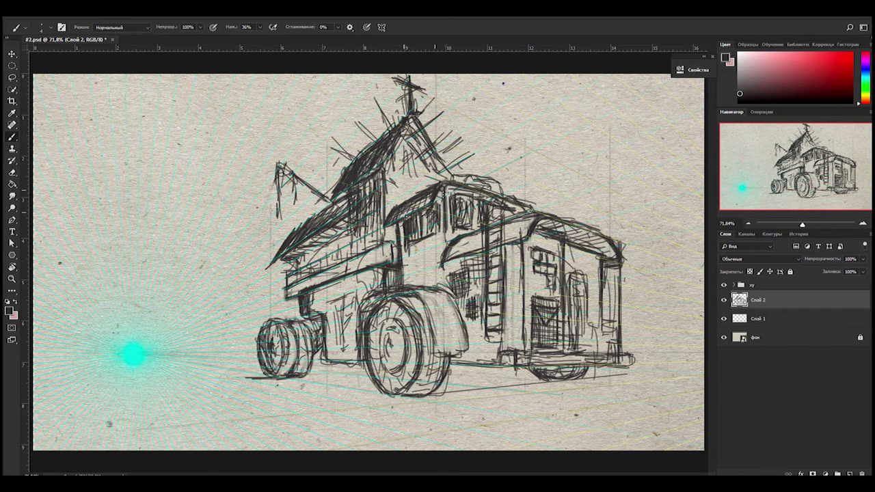
Draw narrow vertical openings in the gable beneath the spire and darken the gable's far slope.
{"action": "left_click_drag", "start_coordinate": [401, 145], "coordinate": [401, 172]}
{"action": "mouse_move", "coordinate": [414, 144]}
{"action": "left_mouse_down"}
{"action": "mouse_move", "coordinate": [417, 177]}
{"action": "mouse_move", "coordinate": [387, 208]}
{"action": "left_mouse_up"}
{"action": "mouse_move", "coordinate": [419, 147]}
{"action": "left_mouse_down"}
{"action": "mouse_move", "coordinate": [422, 185]}
{"action": "mouse_move", "coordinate": [400, 200]}
{"action": "left_mouse_up"}
{"action": "mouse_move", "coordinate": [437, 121]}
{"action": "left_mouse_down"}
{"action": "mouse_move", "coordinate": [406, 167]}
{"action": "mouse_move", "coordinate": [444, 179]}
{"action": "left_mouse_up"}
{"action": "left_click_drag", "start_coordinate": [438, 148], "coordinate": [451, 173]}
Shade the tall window on the rear face and add detail at its base.
{"action": "left_click_drag", "start_coordinate": [568, 276], "coordinate": [567, 317]}
{"action": "mouse_move", "coordinate": [590, 282]}
{"action": "left_mouse_down"}
{"action": "mouse_move", "coordinate": [590, 333]}
{"action": "mouse_move", "coordinate": [590, 303]}
{"action": "left_mouse_up"}
{"action": "mouse_move", "coordinate": [562, 322]}
{"action": "left_mouse_down"}
{"action": "mouse_move", "coordinate": [618, 319]}
{"action": "mouse_move", "coordinate": [584, 350]}
{"action": "left_mouse_up"}
Draw spear-tipped finials on the rear roof's two corners and shade the rear face's far window.
{"action": "left_click_drag", "start_coordinate": [631, 234], "coordinate": [627, 179]}
{"action": "left_click_drag", "start_coordinate": [624, 191], "coordinate": [634, 194]}
{"action": "left_click_drag", "start_coordinate": [528, 209], "coordinate": [526, 136]}
{"action": "mouse_move", "coordinate": [523, 124]}
{"action": "left_mouse_down"}
{"action": "mouse_move", "coordinate": [525, 149]}
{"action": "mouse_move", "coordinate": [532, 142]}
{"action": "left_mouse_up"}
{"action": "mouse_move", "coordinate": [615, 235]}
{"action": "left_mouse_down"}
{"action": "mouse_move", "coordinate": [631, 203]}
{"action": "mouse_move", "coordinate": [630, 171]}
{"action": "left_mouse_up"}
{"action": "left_click_drag", "start_coordinate": [596, 257], "coordinate": [603, 319]}
{"action": "left_click_drag", "start_coordinate": [589, 267], "coordinate": [591, 321]}
Reshape the large wheel's mudguard end, widen its tire with crossed tread lines and darken the hub.
{"action": "left_click_drag", "start_coordinate": [434, 318], "coordinate": [464, 335]}
{"action": "mouse_move", "coordinate": [419, 298]}
{"action": "left_mouse_down"}
{"action": "mouse_move", "coordinate": [444, 334]}
{"action": "mouse_move", "coordinate": [448, 389]}
{"action": "left_mouse_up"}
{"action": "mouse_move", "coordinate": [454, 335]}
{"action": "left_mouse_down"}
{"action": "mouse_move", "coordinate": [431, 396]}
{"action": "mouse_move", "coordinate": [380, 398]}
{"action": "left_mouse_up"}
{"action": "left_click_drag", "start_coordinate": [452, 352], "coordinate": [438, 392]}
{"action": "left_click_drag", "start_coordinate": [426, 332], "coordinate": [454, 357]}
{"action": "mouse_move", "coordinate": [423, 353]}
{"action": "left_mouse_down"}
{"action": "mouse_move", "coordinate": [423, 376]}
{"action": "mouse_move", "coordinate": [402, 332]}
{"action": "left_mouse_up"}
{"action": "left_click_drag", "start_coordinate": [387, 376], "coordinate": [398, 317]}
{"action": "mouse_move", "coordinate": [394, 361]}
{"action": "left_mouse_down"}
{"action": "mouse_move", "coordinate": [396, 335]}
{"action": "mouse_move", "coordinate": [384, 324]}
{"action": "left_mouse_up"}
Hide the perspective grid group and lighten the large and front wheels with the eraser.
{"action": "key", "text": "e"}
{"action": "key", "text": "ctrl+comma"}
{"action": "mouse_move", "coordinate": [408, 370]}
{"action": "left_mouse_down"}
{"action": "mouse_move", "coordinate": [409, 316]}
{"action": "mouse_move", "coordinate": [382, 310]}
{"action": "left_mouse_up"}
{"action": "mouse_move", "coordinate": [267, 369]}
{"action": "left_mouse_down"}
{"action": "mouse_move", "coordinate": [266, 330]}
{"action": "mouse_move", "coordinate": [272, 362]}
{"action": "left_mouse_up"}
Redraw the front wheel's hub and tread and darken the chassis edges behind it.
{"action": "key", "text": "b"}
{"action": "left_click_drag", "start_coordinate": [273, 324], "coordinate": [275, 350]}
{"action": "mouse_move", "coordinate": [303, 324]}
{"action": "left_mouse_down"}
{"action": "mouse_move", "coordinate": [305, 373]}
{"action": "mouse_move", "coordinate": [290, 376]}
{"action": "left_mouse_up"}
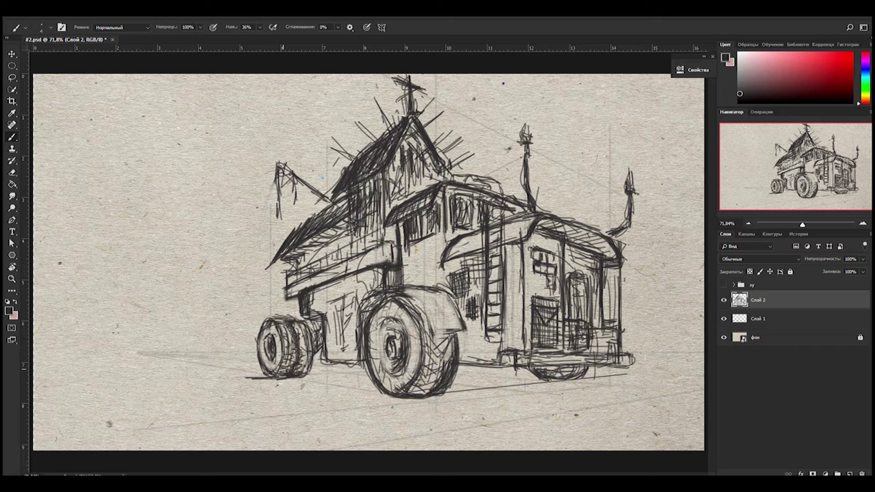
{"action": "left_click_drag", "start_coordinate": [268, 332], "coordinate": [271, 374]}
{"action": "left_click_drag", "start_coordinate": [339, 356], "coordinate": [357, 363]}
{"action": "left_click_drag", "start_coordinate": [316, 315], "coordinate": [316, 344]}
{"action": "left_click_drag", "start_coordinate": [350, 344], "coordinate": [354, 362]}
Sketch a front fender over the front wheel with a pointed plow-like bumper ahead of it.
{"action": "left_click_drag", "start_coordinate": [260, 307], "coordinate": [280, 312]}
{"action": "mouse_move", "coordinate": [246, 301]}
{"action": "left_mouse_down"}
{"action": "mouse_move", "coordinate": [236, 354]}
{"action": "mouse_move", "coordinate": [254, 360]}
{"action": "left_mouse_up"}
{"action": "left_click_drag", "start_coordinate": [243, 309], "coordinate": [231, 362]}
{"action": "left_click_drag", "start_coordinate": [274, 278], "coordinate": [271, 303]}
{"action": "left_click_drag", "start_coordinate": [249, 309], "coordinate": [272, 333]}
{"action": "left_click_drag", "start_coordinate": [273, 287], "coordinate": [300, 309]}
{"action": "left_click_drag", "start_coordinate": [233, 369], "coordinate": [251, 322]}
Erase the old lines below the hood and the hatching on the engine compartment between the wheels.
{"action": "key", "text": "e"}
{"action": "right_click", "coordinate": [308, 300]}
{"action": "key", "text": "Escape"}
{"action": "mouse_move", "coordinate": [373, 273]}
{"action": "left_mouse_down"}
{"action": "mouse_move", "coordinate": [329, 352]}
{"action": "mouse_move", "coordinate": [338, 289]}
{"action": "left_mouse_up"}
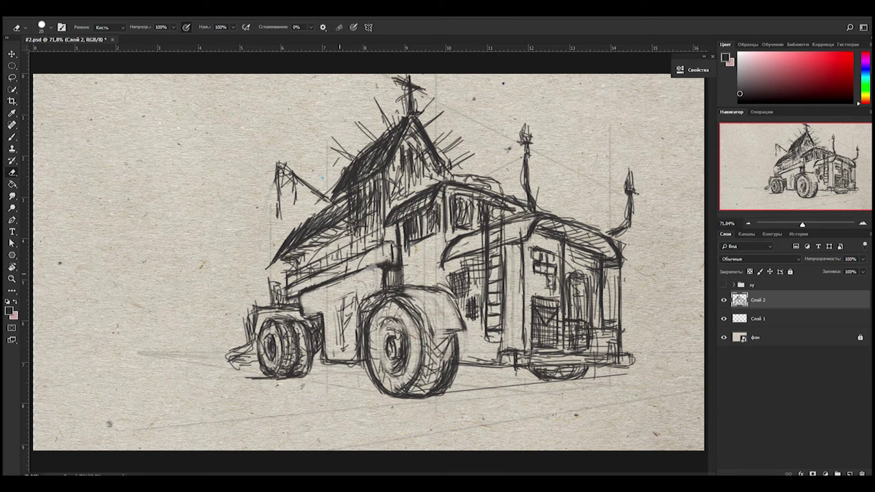
{"action": "left_click_drag", "start_coordinate": [325, 324], "coordinate": [337, 366]}
{"action": "mouse_move", "coordinate": [340, 298]}
{"action": "left_mouse_down"}
{"action": "mouse_move", "coordinate": [320, 363]}
{"action": "mouse_move", "coordinate": [345, 361]}
{"action": "left_mouse_up"}
Show the perspective grid group again and redraw the engine compartment's edges below the hood.
{"action": "key", "text": "b"}
{"action": "left_click", "coordinate": [724, 284]}
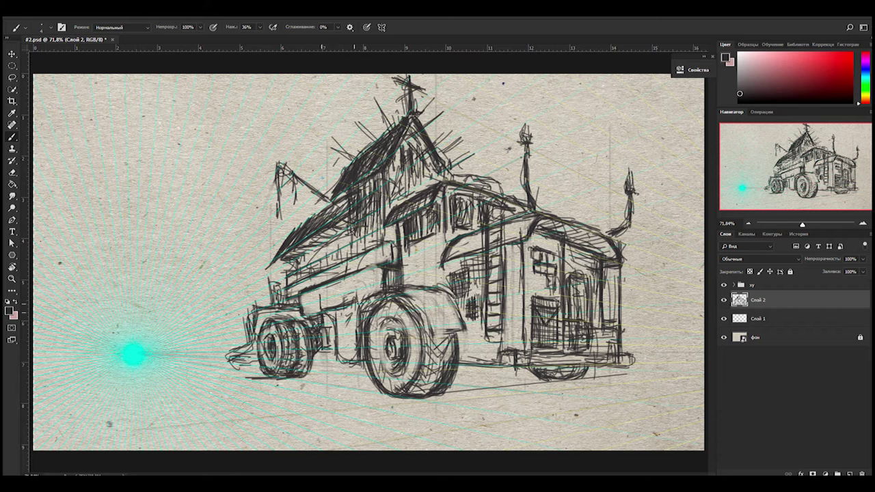
{"action": "left_click_drag", "start_coordinate": [332, 318], "coordinate": [333, 350]}
{"action": "left_click_drag", "start_coordinate": [301, 312], "coordinate": [370, 294]}
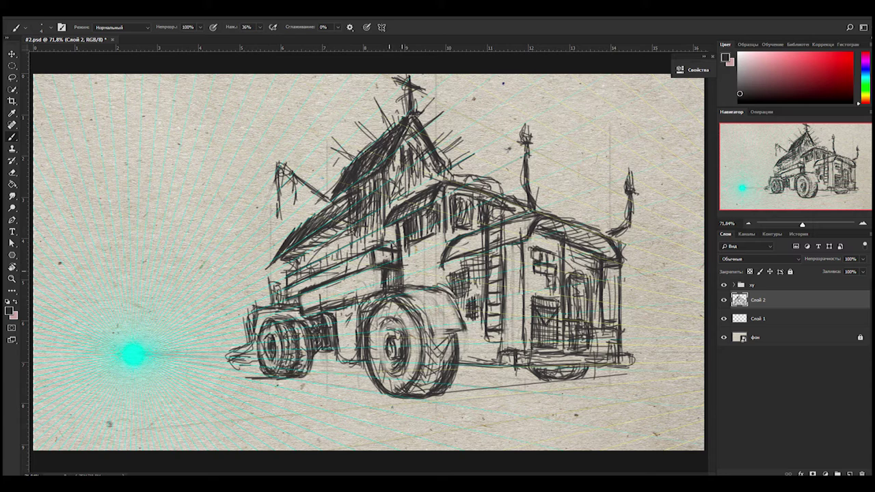
Clean up the joint between hood and cab and darken the gap beneath it above the large wheel.
{"action": "key", "text": "e"}
{"action": "key", "text": "b"}
{"action": "left_click_drag", "start_coordinate": [380, 269], "coordinate": [387, 290]}
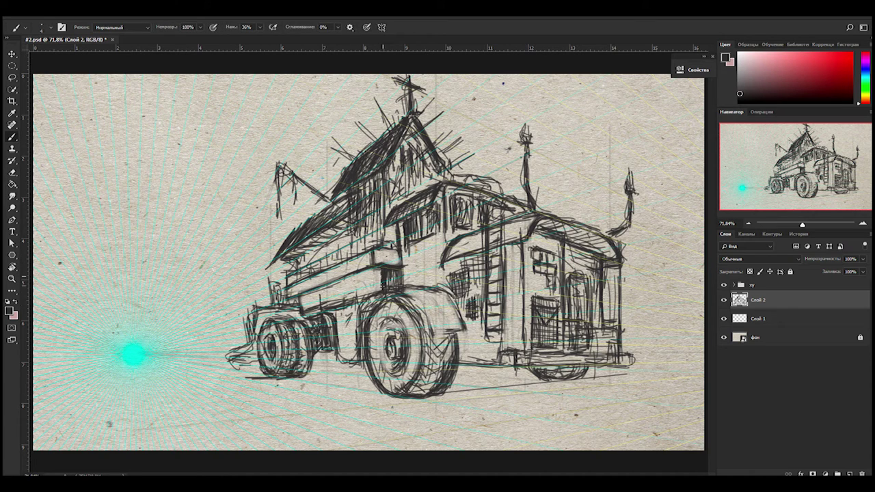
Hide the perspective grid group and erase the messy lines on the ledge under the rear roof on Слой 2.
{"action": "key", "text": "ctrl+comma"}
{"action": "left_click", "coordinate": [745, 303]}
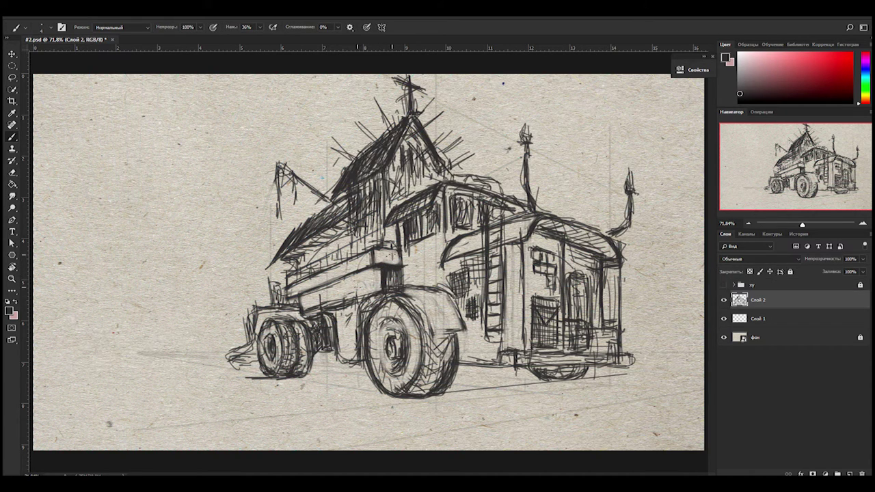
{"action": "key", "text": "e"}
{"action": "left_click_drag", "start_coordinate": [390, 250], "coordinate": [361, 264]}
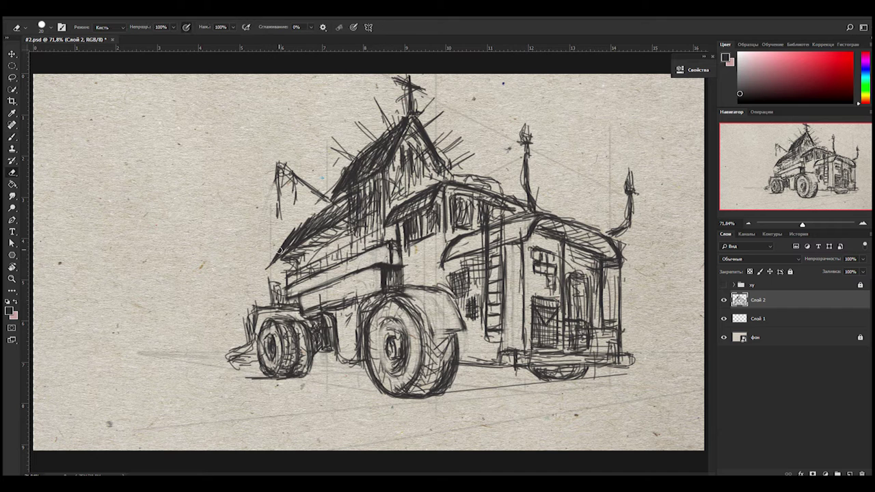
{"action": "mouse_move", "coordinate": [308, 313]}
{"action": "left_mouse_down"}
{"action": "mouse_move", "coordinate": [294, 294]}
{"action": "mouse_move", "coordinate": [376, 251]}
{"action": "left_mouse_up"}
{"action": "key", "text": "b"}
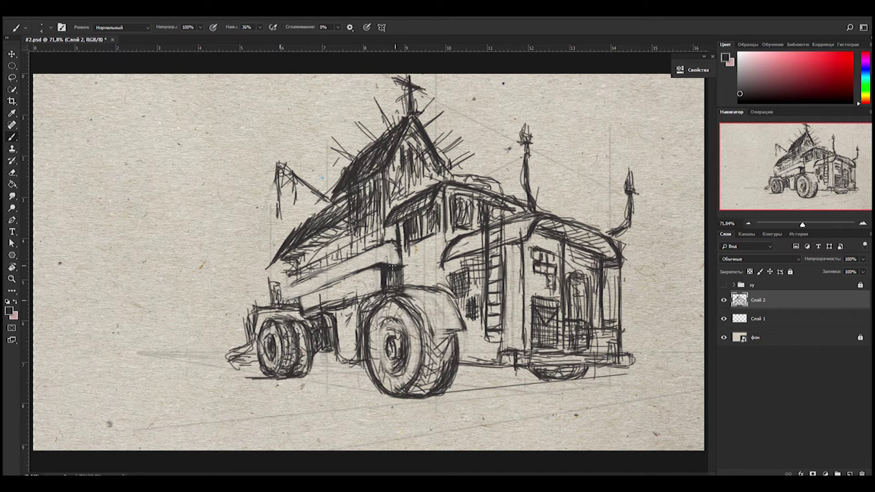
Redraw the ledge below the rear roof as a clean boxed beam, checking its edges against the perspective grid.
{"action": "key", "text": "ctrl+comma"}
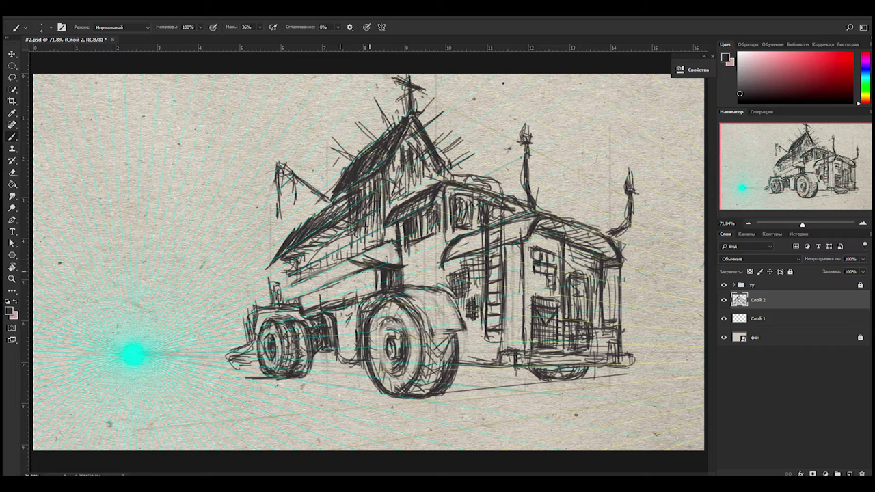
{"action": "mouse_move", "coordinate": [278, 294]}
{"action": "left_mouse_down"}
{"action": "mouse_move", "coordinate": [348, 262]}
{"action": "mouse_move", "coordinate": [345, 238]}
{"action": "mouse_move", "coordinate": [284, 298]}
{"action": "mouse_move", "coordinate": [299, 317]}
{"action": "mouse_move", "coordinate": [402, 256]}
{"action": "mouse_move", "coordinate": [287, 280]}
{"action": "left_mouse_up"}
{"action": "key", "text": "ctrl+comma"}
{"action": "key", "text": "e"}
{"action": "left_click_drag", "start_coordinate": [356, 237], "coordinate": [276, 285]}
{"action": "mouse_move", "coordinate": [386, 274]}
{"action": "left_mouse_down"}
{"action": "mouse_move", "coordinate": [451, 322]}
{"action": "mouse_move", "coordinate": [356, 342]}
{"action": "mouse_move", "coordinate": [342, 302]}
{"action": "mouse_move", "coordinate": [387, 273]}
{"action": "left_mouse_up"}
{"action": "key", "text": "b"}
{"action": "mouse_move", "coordinate": [298, 294]}
{"action": "left_mouse_down"}
{"action": "mouse_move", "coordinate": [356, 288]}
{"action": "mouse_move", "coordinate": [360, 356]}
{"action": "left_mouse_up"}
{"action": "left_click_drag", "start_coordinate": [363, 296], "coordinate": [361, 332]}
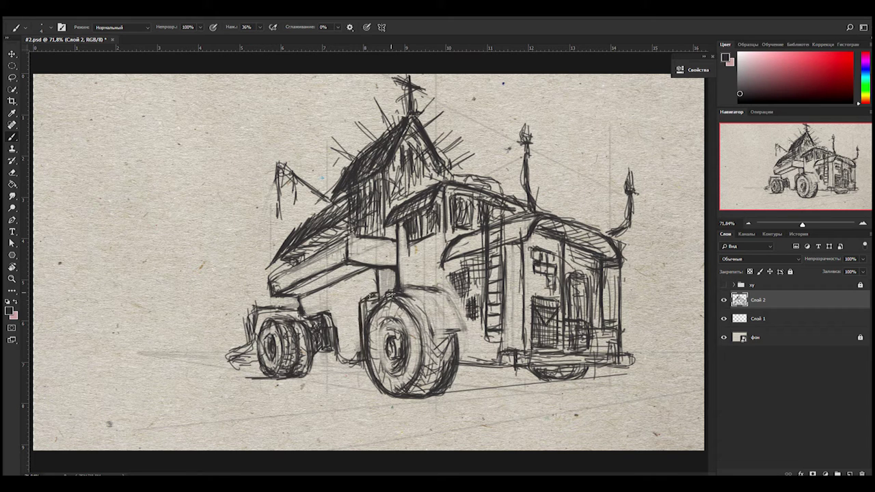
Show the perspective grid group and sketch a wide fender with a curved outer face over the large wheel.
{"action": "key", "text": "ctrl+comma"}
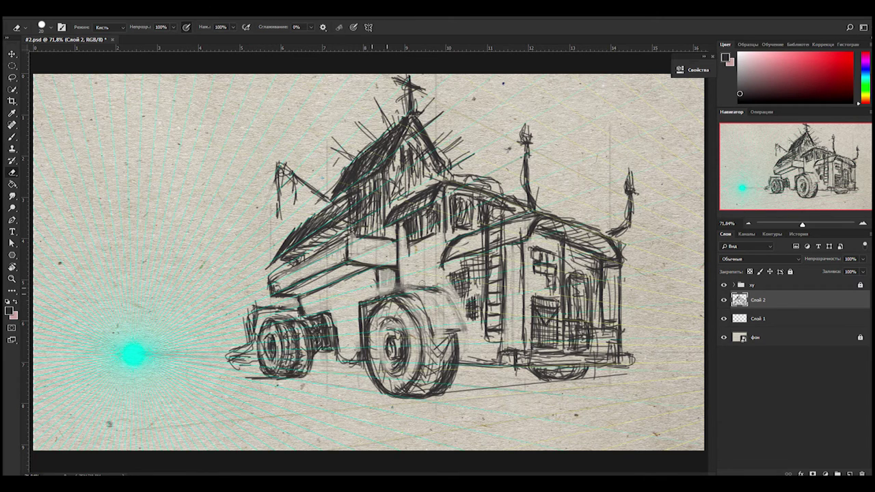
{"action": "mouse_move", "coordinate": [403, 294]}
{"action": "left_mouse_down"}
{"action": "mouse_move", "coordinate": [369, 298]}
{"action": "mouse_move", "coordinate": [437, 286]}
{"action": "left_mouse_up"}
{"action": "left_click_drag", "start_coordinate": [422, 294], "coordinate": [422, 334]}
{"action": "left_click_drag", "start_coordinate": [417, 294], "coordinate": [435, 332]}
{"action": "left_click_drag", "start_coordinate": [448, 291], "coordinate": [469, 337]}
{"action": "left_click_drag", "start_coordinate": [448, 292], "coordinate": [474, 336]}
{"action": "left_click_drag", "start_coordinate": [437, 309], "coordinate": [472, 341]}
{"action": "mouse_move", "coordinate": [416, 294]}
{"action": "left_mouse_down"}
{"action": "mouse_move", "coordinate": [454, 338]}
{"action": "mouse_move", "coordinate": [431, 325]}
{"action": "mouse_move", "coordinate": [414, 286]}
{"action": "left_mouse_up"}
Hide the grid, darken the fender's arch over the large wheel and erase the old chassis curve between the wheels.
{"action": "key", "text": "ctrl+comma"}
{"action": "key", "text": "e"}
{"action": "key", "text": "b"}
{"action": "left_click_drag", "start_coordinate": [369, 303], "coordinate": [361, 347]}
{"action": "left_click_drag", "start_coordinate": [373, 292], "coordinate": [361, 348]}
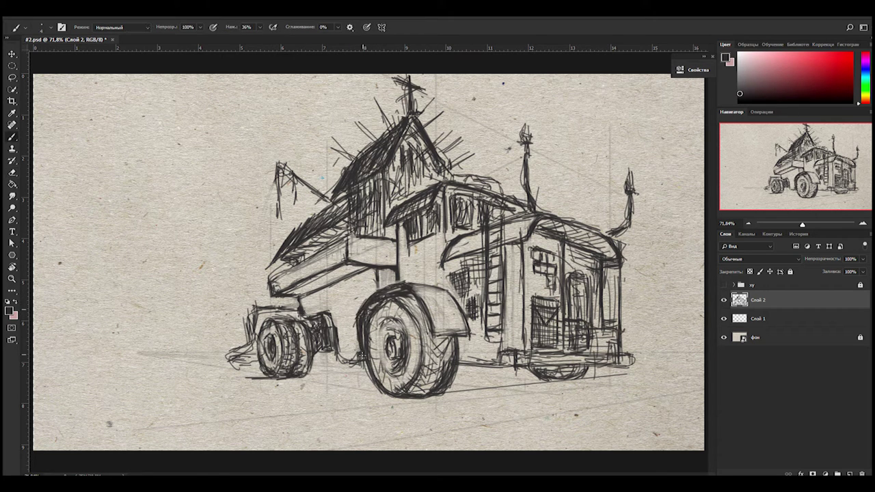
{"action": "key", "text": "e"}
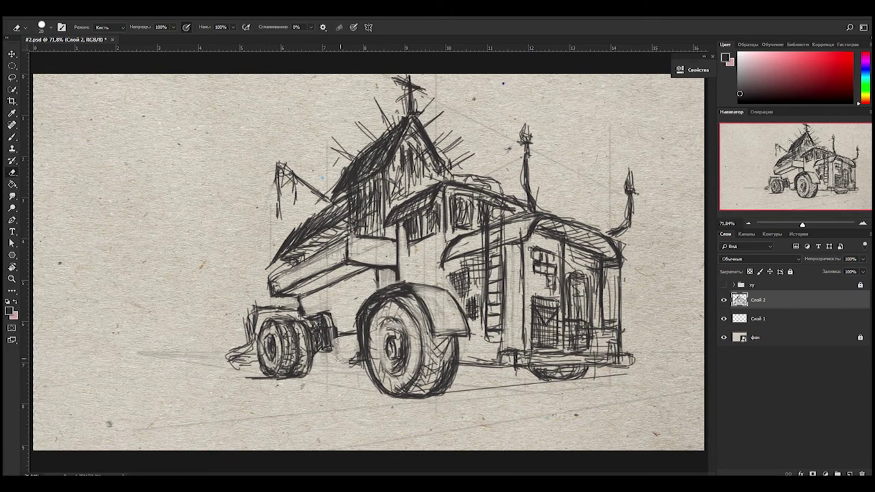
{"action": "mouse_move", "coordinate": [354, 361]}
{"action": "left_mouse_down"}
{"action": "mouse_move", "coordinate": [339, 334]}
{"action": "mouse_move", "coordinate": [346, 349]}
{"action": "left_mouse_up"}
Draw a ground line between the wheels and darken the large wheel's tyre outline.
{"action": "key", "text": "b"}
{"action": "left_click_drag", "start_coordinate": [287, 377], "coordinate": [369, 374]}
{"action": "left_click_drag", "start_coordinate": [410, 339], "coordinate": [383, 377]}
{"action": "mouse_move", "coordinate": [380, 325]}
{"action": "left_mouse_down"}
{"action": "mouse_move", "coordinate": [369, 390]}
{"action": "mouse_move", "coordinate": [431, 400]}
{"action": "left_mouse_up"}
{"action": "left_click_drag", "start_coordinate": [460, 338], "coordinate": [454, 376]}
Erase the rough lines around the fender's outer face and redraw its contour.
{"action": "key", "text": "e"}
{"action": "mouse_move", "coordinate": [454, 338]}
{"action": "left_mouse_down"}
{"action": "mouse_move", "coordinate": [444, 387]}
{"action": "mouse_move", "coordinate": [412, 290]}
{"action": "mouse_move", "coordinate": [451, 333]}
{"action": "left_mouse_up"}
{"action": "left_click_drag", "start_coordinate": [466, 296], "coordinate": [451, 331]}
{"action": "key", "text": "b"}
{"action": "left_click_drag", "start_coordinate": [431, 286], "coordinate": [404, 330]}
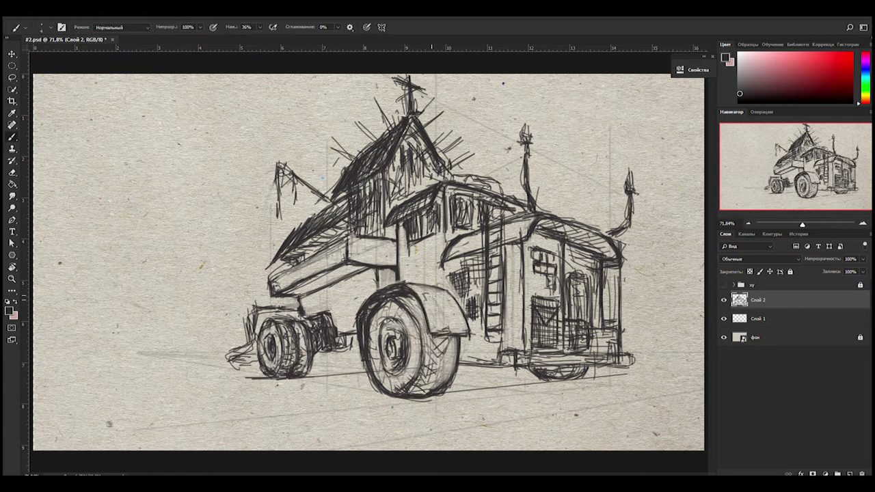
Sketch a small box detail on the fender's outer face and lighten the excess lines on the large wheel.
{"action": "left_click_drag", "start_coordinate": [465, 301], "coordinate": [452, 330]}
{"action": "left_click_drag", "start_coordinate": [415, 283], "coordinate": [449, 295]}
{"action": "mouse_move", "coordinate": [404, 240]}
{"action": "left_mouse_down"}
{"action": "mouse_move", "coordinate": [402, 280]}
{"action": "mouse_move", "coordinate": [423, 343]}
{"action": "left_mouse_up"}
{"action": "key", "text": "e"}
{"action": "left_click_drag", "start_coordinate": [410, 301], "coordinate": [409, 388]}
{"action": "left_click_drag", "start_coordinate": [407, 355], "coordinate": [361, 369]}
Sketch a support post above the small wheels and strengthen the lower edge of the beam beneath the rear roof.
{"action": "key", "text": "b"}
{"action": "left_click_drag", "start_coordinate": [315, 290], "coordinate": [344, 332]}
{"action": "left_click_drag", "start_coordinate": [310, 288], "coordinate": [312, 320]}
{"action": "left_click_drag", "start_coordinate": [353, 265], "coordinate": [324, 281]}
{"action": "mouse_move", "coordinate": [309, 291]}
{"action": "left_mouse_down"}
{"action": "mouse_move", "coordinate": [311, 320]}
{"action": "mouse_move", "coordinate": [325, 280]}
{"action": "left_mouse_up"}
{"action": "left_click_drag", "start_coordinate": [343, 274], "coordinate": [361, 266]}
{"action": "left_click_drag", "start_coordinate": [308, 296], "coordinate": [346, 269]}
Erase stray lines under the beam and redraw the upright behind the large wheel and the edges near the axle.
{"action": "key", "text": "e"}
{"action": "mouse_move", "coordinate": [333, 289]}
{"action": "left_mouse_down"}
{"action": "mouse_move", "coordinate": [331, 321]}
{"action": "mouse_move", "coordinate": [362, 272]}
{"action": "mouse_move", "coordinate": [395, 267]}
{"action": "left_mouse_up"}
{"action": "key", "text": "b"}
{"action": "left_click_drag", "start_coordinate": [382, 249], "coordinate": [384, 290]}
{"action": "mouse_move", "coordinate": [310, 290]}
{"action": "left_mouse_down"}
{"action": "mouse_move", "coordinate": [311, 320]}
{"action": "mouse_move", "coordinate": [350, 339]}
{"action": "left_mouse_up"}
{"action": "key", "text": "e"}
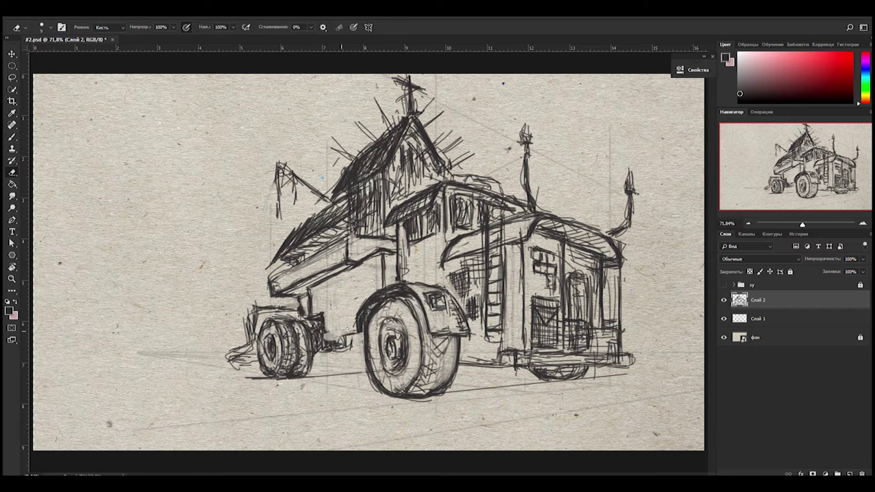
Flip the whole canvas horizontally.
{"action": "right_click", "coordinate": [361, 181]}
{"action": "left_click", "coordinate": [96, 8]}
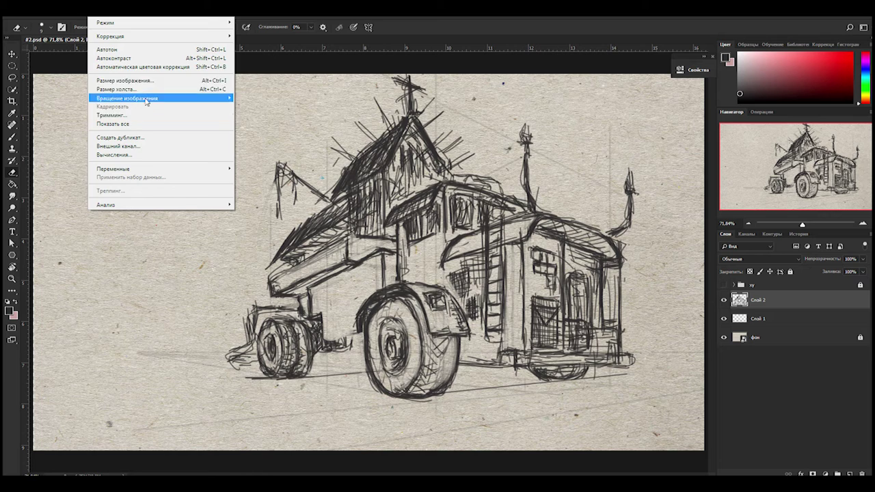
{"action": "left_click", "coordinate": [137, 100]}
Darken the large wheel's rim, inner rings and hub with repeated curved strokes.
{"action": "key", "text": "b"}
{"action": "left_click_drag", "start_coordinate": [413, 298], "coordinate": [408, 343]}
{"action": "left_click_drag", "start_coordinate": [377, 346], "coordinate": [403, 341]}
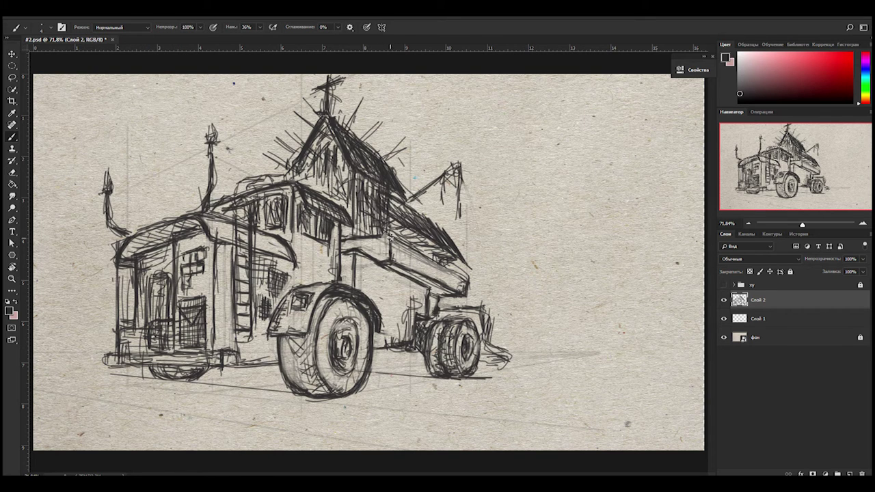
{"action": "mouse_move", "coordinate": [375, 254]}
{"action": "left_mouse_down"}
{"action": "mouse_move", "coordinate": [345, 238]}
{"action": "mouse_move", "coordinate": [394, 251]}
{"action": "left_mouse_up"}
{"action": "mouse_move", "coordinate": [317, 302]}
{"action": "left_mouse_down"}
{"action": "mouse_move", "coordinate": [321, 354]}
{"action": "mouse_move", "coordinate": [292, 395]}
{"action": "left_mouse_up"}
{"action": "left_click_drag", "start_coordinate": [314, 302], "coordinate": [329, 382]}
{"action": "left_click_drag", "start_coordinate": [362, 305], "coordinate": [365, 390]}
{"action": "left_click_drag", "start_coordinate": [353, 320], "coordinate": [350, 373]}
{"action": "mouse_move", "coordinate": [334, 316]}
{"action": "left_mouse_down"}
{"action": "mouse_move", "coordinate": [352, 351]}
{"action": "mouse_move", "coordinate": [344, 376]}
{"action": "left_mouse_up"}
{"action": "left_click_drag", "start_coordinate": [341, 331], "coordinate": [362, 386]}
Erase the ragged outer edge of the large tyre and redraw the fender's arch beside it.
{"action": "key", "text": "e"}
{"action": "left_click_drag", "start_coordinate": [369, 345], "coordinate": [368, 390]}
{"action": "left_click_drag", "start_coordinate": [362, 308], "coordinate": [367, 365]}
{"action": "left_click_drag", "start_coordinate": [364, 358], "coordinate": [364, 392]}
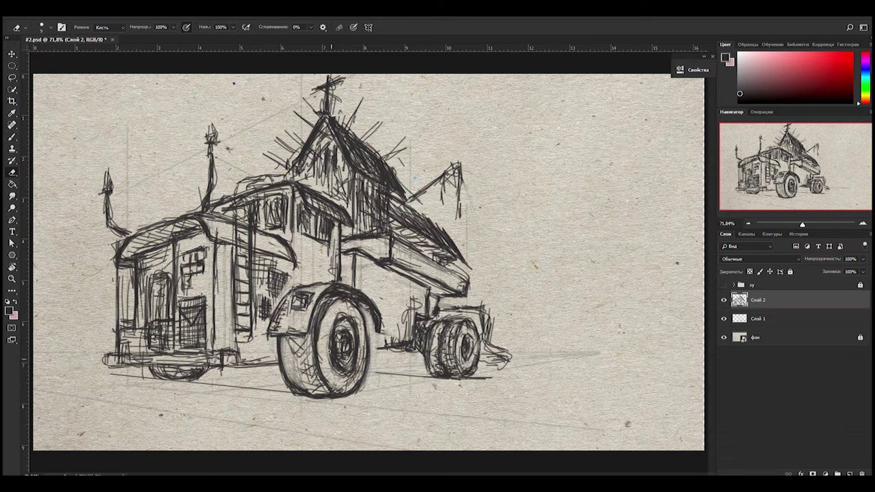
{"action": "key", "text": "b"}
{"action": "left_click_drag", "start_coordinate": [364, 305], "coordinate": [372, 332]}
{"action": "mouse_move", "coordinate": [355, 246]}
{"action": "left_mouse_down"}
{"action": "mouse_move", "coordinate": [362, 288]}
{"action": "mouse_move", "coordinate": [355, 284]}
{"action": "mouse_move", "coordinate": [373, 332]}
{"action": "left_mouse_up"}
{"action": "key", "text": "e"}
{"action": "key", "text": "b"}
{"action": "mouse_move", "coordinate": [369, 294]}
{"action": "left_mouse_down"}
{"action": "mouse_move", "coordinate": [383, 333]}
{"action": "mouse_move", "coordinate": [376, 348]}
{"action": "left_mouse_up"}
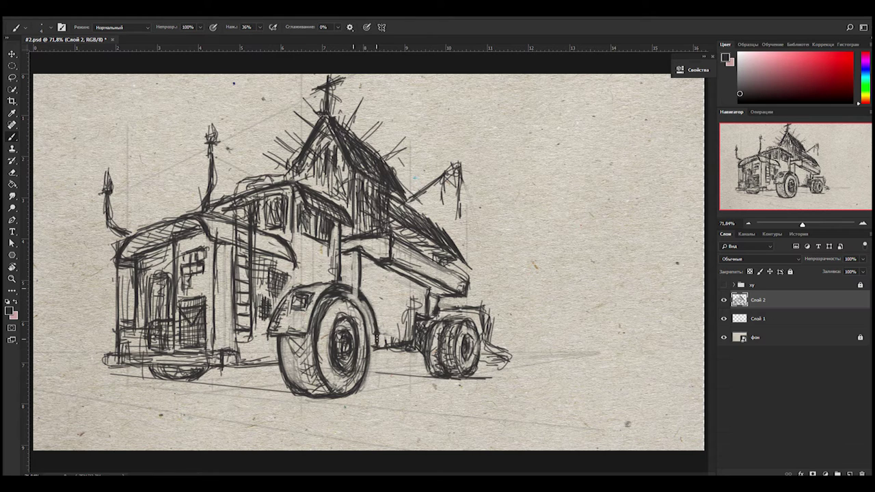
Shade the upright above the large wheel and the gap under the fender, then lighten lines on the tyre.
{"action": "left_click_drag", "start_coordinate": [339, 254], "coordinate": [348, 284]}
{"action": "left_click_drag", "start_coordinate": [342, 259], "coordinate": [369, 343]}
{"action": "left_click_drag", "start_coordinate": [342, 289], "coordinate": [372, 345]}
{"action": "key", "text": "e"}
{"action": "left_click_drag", "start_coordinate": [312, 301], "coordinate": [323, 352]}
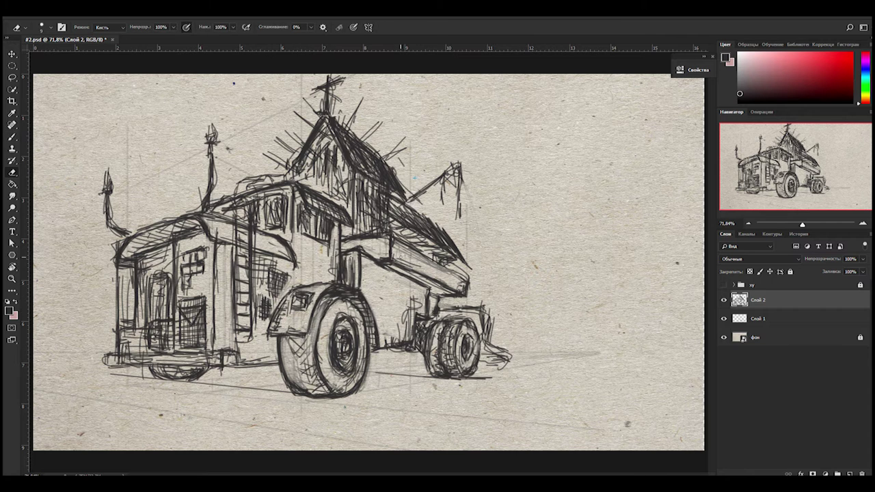
Sketch a boxy side compartment between the wheels below the beam, aligning it to the shown perspective grid.
{"action": "key", "text": "b"}
{"action": "left_click_drag", "start_coordinate": [382, 268], "coordinate": [421, 309]}
{"action": "mouse_move", "coordinate": [385, 287]}
{"action": "left_mouse_down"}
{"action": "mouse_move", "coordinate": [416, 332]}
{"action": "mouse_move", "coordinate": [418, 303]}
{"action": "mouse_move", "coordinate": [418, 333]}
{"action": "left_mouse_up"}
{"action": "key", "text": "ctrl+comma"}
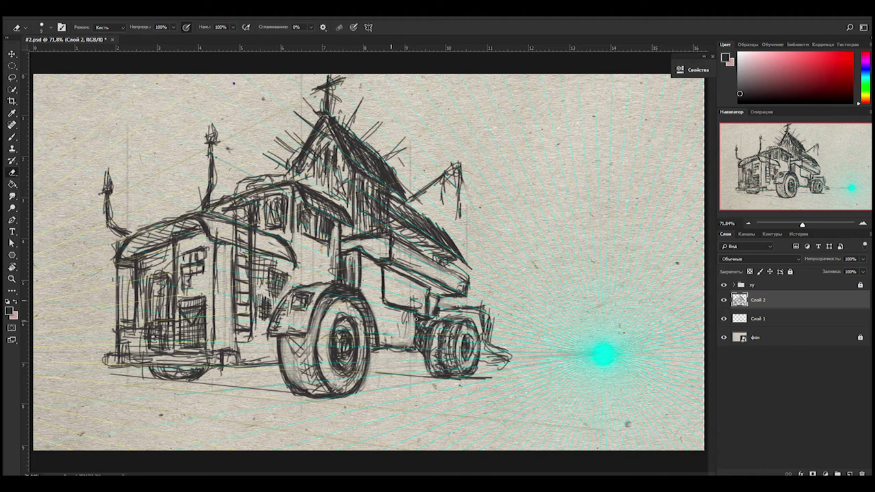
{"action": "left_click_drag", "start_coordinate": [384, 300], "coordinate": [386, 345]}
{"action": "mouse_move", "coordinate": [400, 309]}
{"action": "left_mouse_down"}
{"action": "mouse_move", "coordinate": [401, 346]}
{"action": "mouse_move", "coordinate": [421, 344]}
{"action": "mouse_move", "coordinate": [417, 338]}
{"action": "mouse_move", "coordinate": [414, 350]}
{"action": "left_mouse_up"}
Clean up the side compartment's far end, hide the grid and draw its upper panel edges under the beam.
{"action": "key", "text": "e"}
{"action": "mouse_move", "coordinate": [407, 313]}
{"action": "left_mouse_down"}
{"action": "mouse_move", "coordinate": [403, 339]}
{"action": "mouse_move", "coordinate": [418, 332]}
{"action": "left_mouse_up"}
{"action": "key", "text": "ctrl+comma"}
{"action": "key", "text": "b"}
{"action": "mouse_move", "coordinate": [422, 283]}
{"action": "left_mouse_down"}
{"action": "mouse_move", "coordinate": [414, 312]}
{"action": "mouse_move", "coordinate": [428, 313]}
{"action": "mouse_move", "coordinate": [434, 290]}
{"action": "left_mouse_up"}
{"action": "key", "text": "b"}
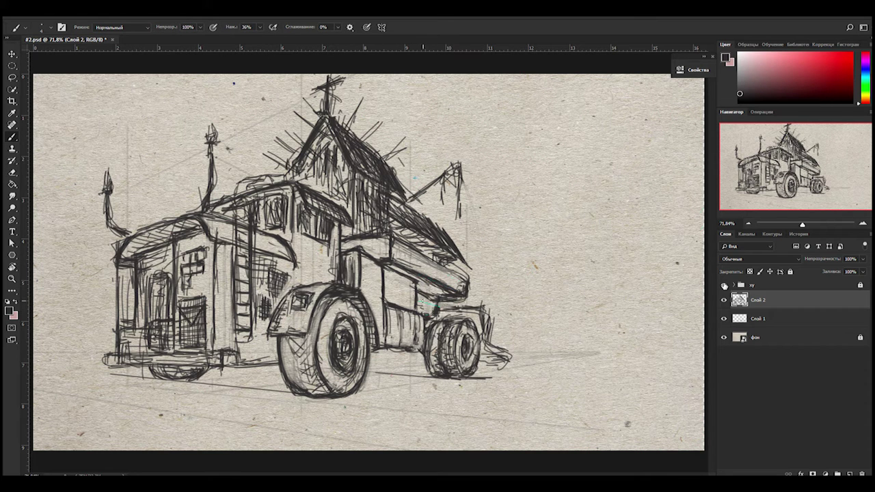
Show the perspective grid and erase the overlapping lines along the side of the beam.
{"action": "key", "text": "e"}
{"action": "key", "text": "ctrl+comma"}
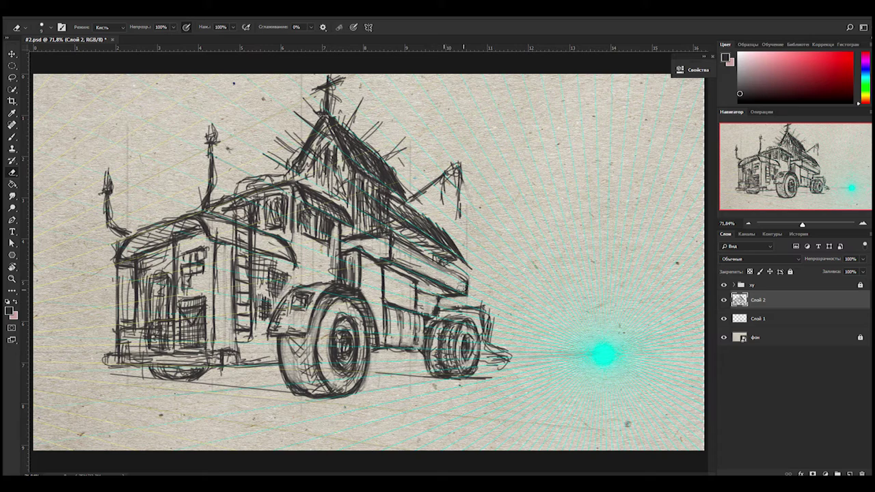
{"action": "mouse_move", "coordinate": [391, 238]}
{"action": "left_mouse_down"}
{"action": "mouse_move", "coordinate": [350, 243]}
{"action": "mouse_move", "coordinate": [412, 248]}
{"action": "mouse_move", "coordinate": [459, 281]}
{"action": "left_mouse_up"}
{"action": "key", "text": "ctrl+comma"}
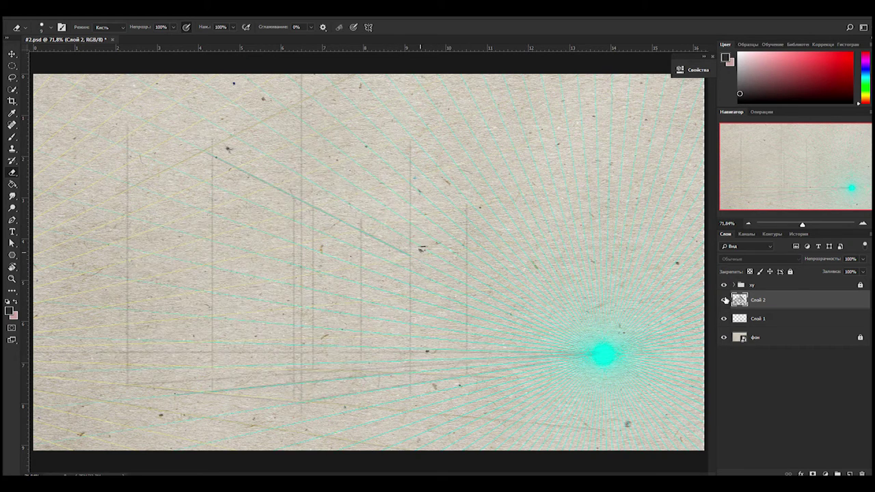
Add vertical ribs along the beam's side and diagonal support brackets beneath it.
{"action": "key", "text": "ctrl+comma"}
{"action": "key", "text": "b"}
{"action": "mouse_move", "coordinate": [362, 235]}
{"action": "left_mouse_down"}
{"action": "mouse_move", "coordinate": [464, 293]}
{"action": "mouse_move", "coordinate": [436, 310]}
{"action": "left_mouse_up"}
{"action": "left_click_drag", "start_coordinate": [442, 287], "coordinate": [422, 312]}
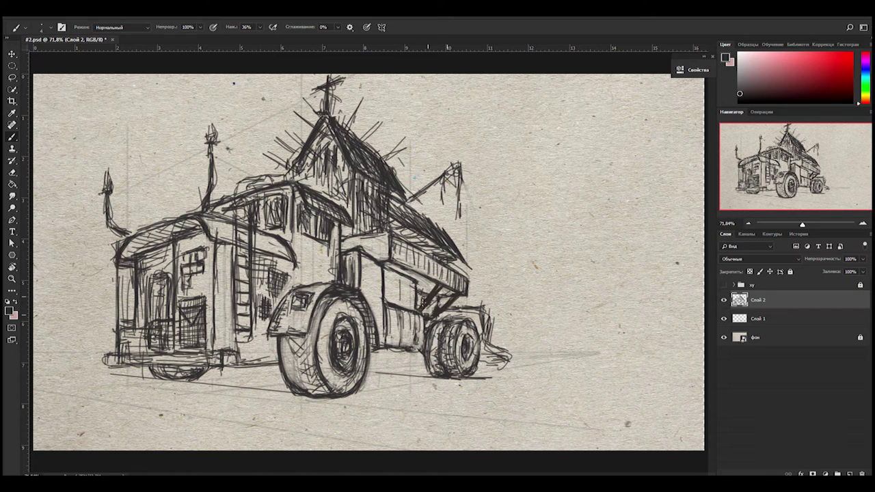
{"action": "left_click_drag", "start_coordinate": [391, 263], "coordinate": [385, 342]}
{"action": "left_click_drag", "start_coordinate": [391, 231], "coordinate": [386, 283]}
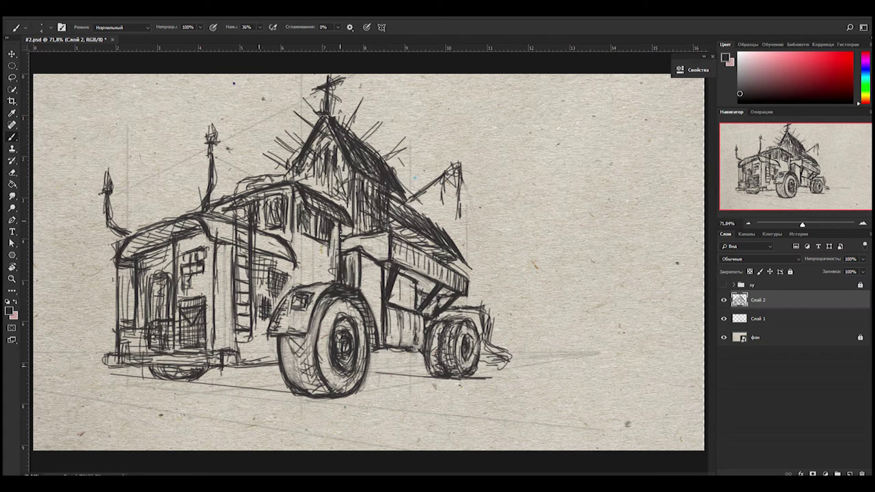
Darken the front bumper and wheel, and sketch a wide flared plow blade reaching down in front of them.
{"action": "mouse_move", "coordinate": [156, 369]}
{"action": "left_mouse_down"}
{"action": "mouse_move", "coordinate": [191, 383]}
{"action": "mouse_move", "coordinate": [237, 380]}
{"action": "left_mouse_up"}
{"action": "mouse_move", "coordinate": [111, 367]}
{"action": "left_mouse_down"}
{"action": "mouse_move", "coordinate": [195, 367]}
{"action": "mouse_move", "coordinate": [222, 354]}
{"action": "left_mouse_up"}
{"action": "mouse_move", "coordinate": [104, 347]}
{"action": "left_mouse_down"}
{"action": "mouse_move", "coordinate": [98, 379]}
{"action": "mouse_move", "coordinate": [163, 393]}
{"action": "mouse_move", "coordinate": [237, 374]}
{"action": "left_mouse_up"}
{"action": "left_click_drag", "start_coordinate": [233, 358], "coordinate": [248, 380]}
{"action": "left_click_drag", "start_coordinate": [113, 397], "coordinate": [213, 390]}
{"action": "left_click_drag", "start_coordinate": [183, 393], "coordinate": [260, 376]}
{"action": "left_click_drag", "start_coordinate": [102, 357], "coordinate": [82, 401]}
{"action": "left_click_drag", "start_coordinate": [85, 399], "coordinate": [152, 394]}
{"action": "mouse_move", "coordinate": [100, 363]}
{"action": "left_mouse_down"}
{"action": "mouse_move", "coordinate": [96, 386]}
{"action": "mouse_move", "coordinate": [138, 391]}
{"action": "left_mouse_up"}
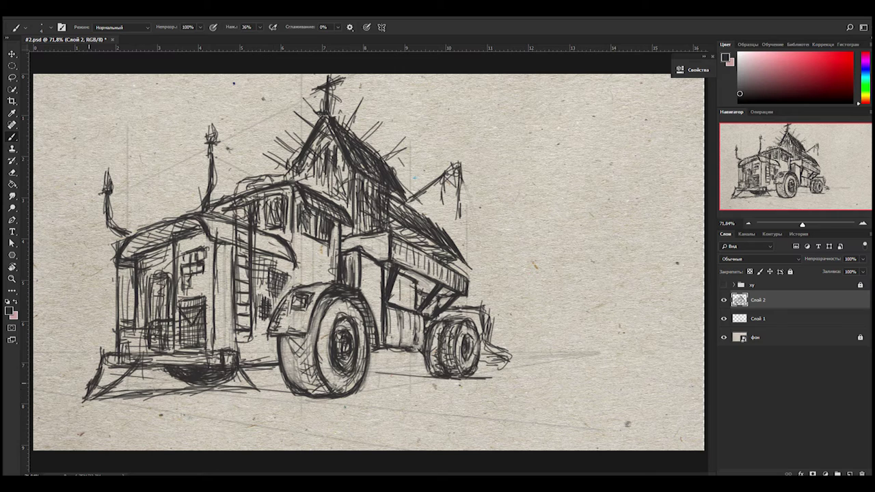
{"action": "left_click_drag", "start_coordinate": [82, 401], "coordinate": [197, 387]}
{"action": "left_click_drag", "start_coordinate": [212, 395], "coordinate": [267, 391]}
Erase the front wheel and bumper lines that show through the plow blade.
{"action": "key", "text": "e"}
{"action": "left_click_drag", "start_coordinate": [130, 372], "coordinate": [239, 376]}
{"action": "left_click_drag", "start_coordinate": [157, 369], "coordinate": [236, 380]}
{"action": "left_click_drag", "start_coordinate": [109, 355], "coordinate": [127, 368]}
{"action": "left_click_drag", "start_coordinate": [96, 393], "coordinate": [164, 362]}
Redraw the plow blade's side edges, upper rim and thick lower edge, with short ribs on its face.
{"action": "key", "text": "b"}
{"action": "left_click_drag", "start_coordinate": [102, 357], "coordinate": [82, 401]}
{"action": "left_click_drag", "start_coordinate": [86, 399], "coordinate": [151, 395]}
{"action": "left_click_drag", "start_coordinate": [110, 356], "coordinate": [218, 355]}
{"action": "mouse_move", "coordinate": [142, 373]}
{"action": "left_mouse_down"}
{"action": "mouse_move", "coordinate": [141, 387]}
{"action": "mouse_move", "coordinate": [258, 383]}
{"action": "left_mouse_up"}
{"action": "left_click_drag", "start_coordinate": [239, 356], "coordinate": [268, 395]}
{"action": "left_click_drag", "start_coordinate": [82, 408], "coordinate": [198, 390]}
Darken the front facade's edge and railing, clean up its corner and add plank lines on the side wall.
{"action": "left_click_drag", "start_coordinate": [123, 271], "coordinate": [122, 355]}
{"action": "left_click_drag", "start_coordinate": [134, 331], "coordinate": [144, 357]}
{"action": "key", "text": "e"}
{"action": "left_click_drag", "start_coordinate": [178, 244], "coordinate": [176, 329]}
{"action": "mouse_move", "coordinate": [176, 292]}
{"action": "left_mouse_down"}
{"action": "mouse_move", "coordinate": [178, 344]}
{"action": "mouse_move", "coordinate": [276, 343]}
{"action": "left_mouse_up"}
{"action": "key", "text": "b"}
{"action": "left_click_drag", "start_coordinate": [286, 289], "coordinate": [316, 279]}
{"action": "mouse_move", "coordinate": [298, 273]}
{"action": "left_mouse_down"}
{"action": "mouse_move", "coordinate": [335, 256]}
{"action": "mouse_move", "coordinate": [323, 279]}
{"action": "left_mouse_up"}
Add bracket-like hooks along the pointed roof, a line at the gable base and lantern details on the finials.
{"action": "left_click_drag", "start_coordinate": [301, 184], "coordinate": [342, 171]}
{"action": "left_click_drag", "start_coordinate": [338, 185], "coordinate": [339, 200]}
{"action": "left_click_drag", "start_coordinate": [376, 129], "coordinate": [405, 115]}
{"action": "left_click_drag", "start_coordinate": [362, 95], "coordinate": [369, 131]}
{"action": "mouse_move", "coordinate": [384, 136]}
{"action": "left_mouse_down"}
{"action": "mouse_move", "coordinate": [399, 115]}
{"action": "mouse_move", "coordinate": [395, 154]}
{"action": "left_mouse_up"}
{"action": "left_click_drag", "start_coordinate": [274, 144], "coordinate": [281, 182]}
{"action": "left_click_drag", "start_coordinate": [200, 134], "coordinate": [208, 146]}
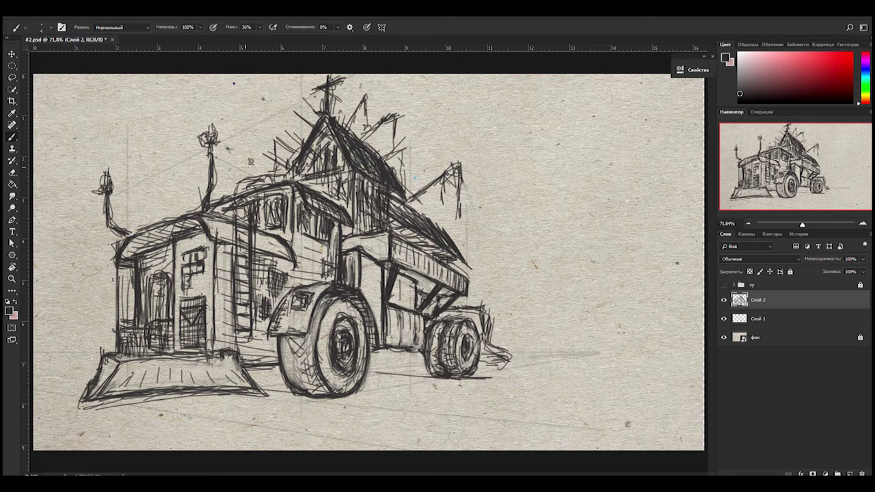
Erase the front facade's old window hatching and redraw a dark doorway with small square windows above it.
{"action": "key", "text": "e"}
{"action": "mouse_move", "coordinate": [158, 262]}
{"action": "left_mouse_down"}
{"action": "mouse_move", "coordinate": [157, 291]}
{"action": "mouse_move", "coordinate": [168, 292]}
{"action": "mouse_move", "coordinate": [157, 319]}
{"action": "left_mouse_up"}
{"action": "key", "text": "b"}
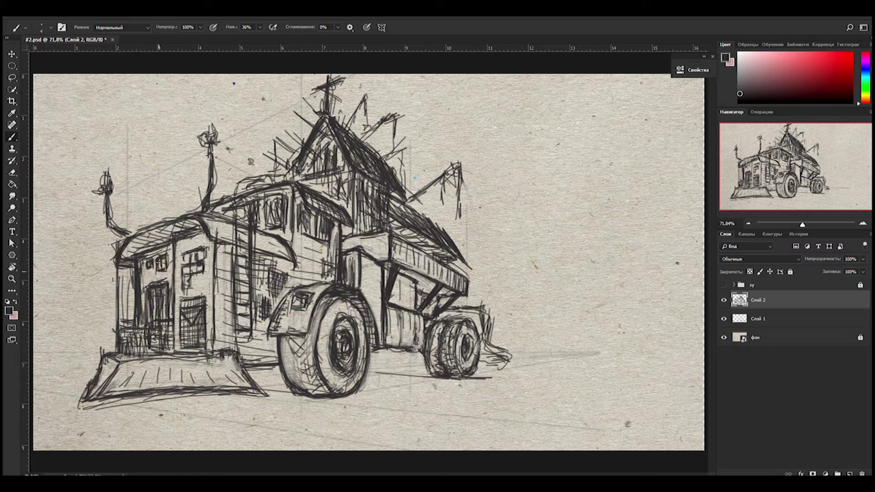
Darken the front facade's doorway and the small windows above it with dense hatching.
{"action": "left_click_drag", "start_coordinate": [157, 260], "coordinate": [146, 312]}
{"action": "left_click_drag", "start_coordinate": [140, 273], "coordinate": [149, 326]}
{"action": "left_click_drag", "start_coordinate": [184, 258], "coordinate": [184, 308]}
{"action": "left_click_drag", "start_coordinate": [144, 257], "coordinate": [171, 248]}
{"action": "left_click_drag", "start_coordinate": [106, 274], "coordinate": [117, 256]}
{"action": "mouse_move", "coordinate": [138, 263]}
{"action": "left_mouse_down"}
{"action": "mouse_move", "coordinate": [208, 237]}
{"action": "mouse_move", "coordinate": [113, 266]}
{"action": "left_mouse_up"}
Clean up the band under the facade's roof and thicken the vertical posts at both facade corners.
{"action": "key", "text": "e"}
{"action": "mouse_move", "coordinate": [191, 245]}
{"action": "left_mouse_down"}
{"action": "mouse_move", "coordinate": [113, 264]}
{"action": "mouse_move", "coordinate": [136, 257]}
{"action": "left_mouse_up"}
{"action": "key", "text": "b"}
{"action": "left_click_drag", "start_coordinate": [117, 338], "coordinate": [116, 266]}
{"action": "left_click_drag", "start_coordinate": [212, 239], "coordinate": [213, 337]}
{"action": "left_click_drag", "start_coordinate": [212, 265], "coordinate": [212, 349]}
Erase stray lines along the facade's near corner post and beside the plow's inner edge.
{"action": "key", "text": "e"}
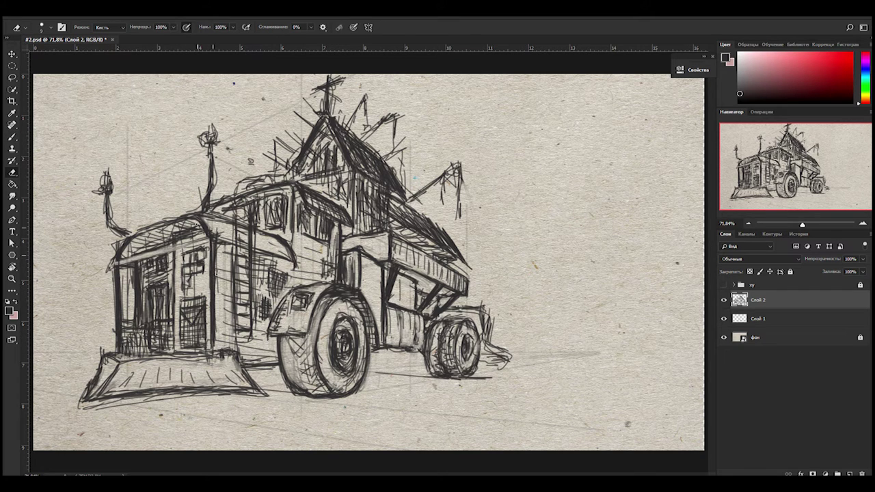
{"action": "key", "text": "b"}
{"action": "left_click_drag", "start_coordinate": [213, 258], "coordinate": [214, 292]}
{"action": "key", "text": "ctrl+z"}
{"action": "key", "text": "e"}
{"action": "left_click_drag", "start_coordinate": [215, 242], "coordinate": [216, 328]}
{"action": "left_click_drag", "start_coordinate": [233, 342], "coordinate": [250, 383]}
Mark a rough outline behind the rear wheels and add panel and window lines along the vehicle's side.
{"action": "key", "text": "b"}
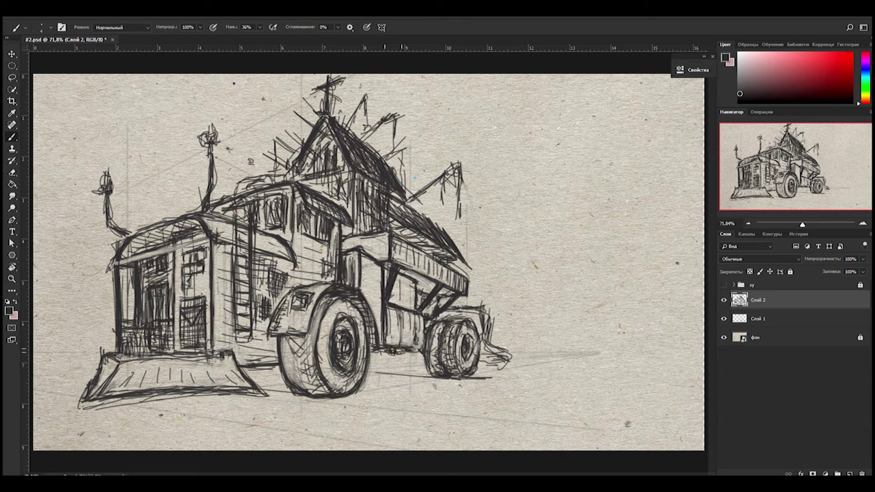
{"action": "left_click_drag", "start_coordinate": [478, 313], "coordinate": [512, 357]}
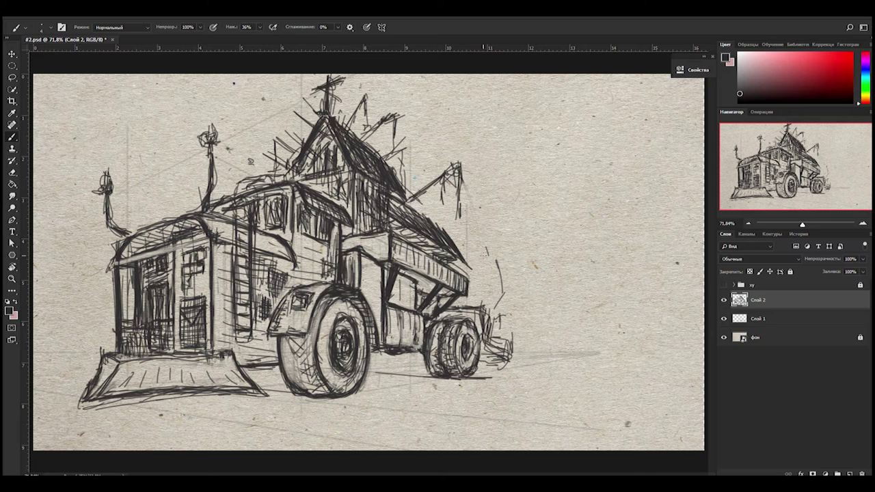
{"action": "left_click_drag", "start_coordinate": [281, 375], "coordinate": [294, 342]}
{"action": "left_click_drag", "start_coordinate": [404, 285], "coordinate": [417, 309]}
{"action": "left_click_drag", "start_coordinate": [414, 252], "coordinate": [391, 259]}
{"action": "mouse_move", "coordinate": [344, 235]}
{"action": "left_mouse_down"}
{"action": "mouse_move", "coordinate": [388, 257]}
{"action": "mouse_move", "coordinate": [368, 300]}
{"action": "mouse_move", "coordinate": [367, 270]}
{"action": "left_mouse_up"}
{"action": "mouse_move", "coordinate": [301, 250]}
{"action": "left_mouse_down"}
{"action": "mouse_move", "coordinate": [302, 276]}
{"action": "mouse_move", "coordinate": [313, 285]}
{"action": "left_mouse_up"}
{"action": "left_click_drag", "start_coordinate": [326, 247], "coordinate": [311, 283]}
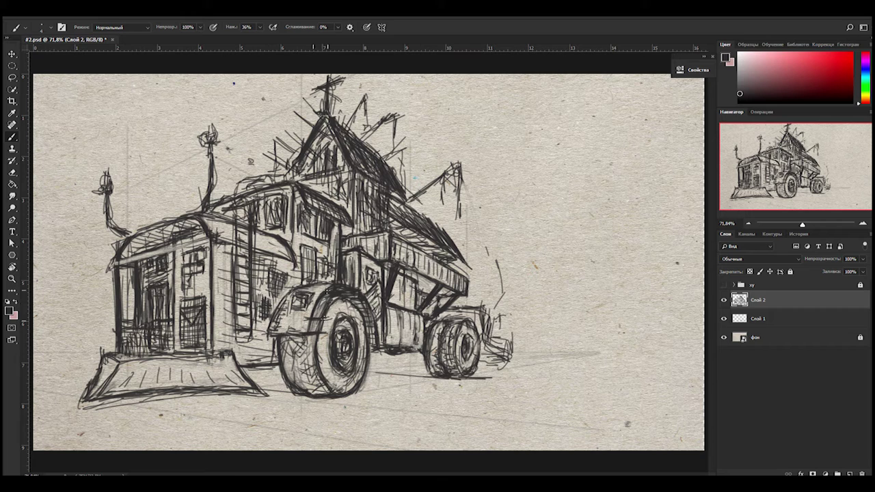
Add curved lines to the front fender and shade the front wheel's tread, rim and sidewall.
{"action": "key", "text": "e"}
{"action": "key", "text": "b"}
{"action": "left_click_drag", "start_coordinate": [335, 281], "coordinate": [365, 291]}
{"action": "left_click_drag", "start_coordinate": [348, 308], "coordinate": [322, 387]}
{"action": "left_click_drag", "start_coordinate": [303, 340], "coordinate": [293, 377]}
{"action": "mouse_move", "coordinate": [289, 357]}
{"action": "left_mouse_down"}
{"action": "mouse_move", "coordinate": [314, 391]}
{"action": "mouse_move", "coordinate": [300, 394]}
{"action": "left_mouse_up"}
{"action": "mouse_move", "coordinate": [295, 360]}
{"action": "left_mouse_down"}
{"action": "mouse_move", "coordinate": [280, 382]}
{"action": "mouse_move", "coordinate": [313, 358]}
{"action": "mouse_move", "coordinate": [287, 398]}
{"action": "mouse_move", "coordinate": [294, 380]}
{"action": "left_mouse_up"}
{"action": "mouse_move", "coordinate": [310, 338]}
{"action": "left_mouse_down"}
{"action": "mouse_move", "coordinate": [325, 361]}
{"action": "mouse_move", "coordinate": [323, 388]}
{"action": "left_mouse_up"}
{"action": "left_click_drag", "start_coordinate": [345, 303], "coordinate": [325, 329]}
{"action": "left_click_drag", "start_coordinate": [342, 374], "coordinate": [339, 389]}
Shade the rear wheels with dense hatching on the rims and treads.
{"action": "left_click_drag", "start_coordinate": [472, 327], "coordinate": [471, 353]}
{"action": "left_click_drag", "start_coordinate": [468, 325], "coordinate": [446, 360]}
{"action": "left_click_drag", "start_coordinate": [442, 355], "coordinate": [428, 373]}
{"action": "left_click_drag", "start_coordinate": [443, 324], "coordinate": [431, 347]}
Hatch the dark shadow beneath the chassis between the wheels and behind the plow.
{"action": "mouse_move", "coordinate": [438, 337]}
{"action": "left_mouse_down"}
{"action": "mouse_move", "coordinate": [425, 371]}
{"action": "mouse_move", "coordinate": [369, 369]}
{"action": "left_mouse_up"}
{"action": "left_click_drag", "start_coordinate": [401, 373], "coordinate": [376, 377]}
{"action": "left_click_drag", "start_coordinate": [421, 354], "coordinate": [389, 362]}
{"action": "left_click_drag", "start_coordinate": [410, 352], "coordinate": [378, 374]}
{"action": "left_click_drag", "start_coordinate": [387, 336], "coordinate": [371, 358]}
{"action": "left_click_drag", "start_coordinate": [426, 351], "coordinate": [369, 352]}
{"action": "left_click_drag", "start_coordinate": [425, 349], "coordinate": [410, 354]}
{"action": "mouse_move", "coordinate": [275, 366]}
{"action": "left_mouse_down"}
{"action": "mouse_move", "coordinate": [243, 376]}
{"action": "mouse_move", "coordinate": [246, 392]}
{"action": "left_mouse_up"}
{"action": "left_click_drag", "start_coordinate": [414, 355], "coordinate": [369, 372]}
Sketch loose shadow and ground strokes beneath the front wheel and in front of the plow.
{"action": "left_click_drag", "start_coordinate": [289, 377], "coordinate": [260, 387]}
{"action": "left_click_drag", "start_coordinate": [414, 387], "coordinate": [362, 396]}
{"action": "left_click_drag", "start_coordinate": [299, 392], "coordinate": [127, 444]}
{"action": "left_click_drag", "start_coordinate": [330, 398], "coordinate": [276, 404]}
{"action": "left_click_drag", "start_coordinate": [156, 400], "coordinate": [41, 423]}
{"action": "left_click_drag", "start_coordinate": [383, 389], "coordinate": [259, 417]}
Sketch a thin vertical pole on the horizon beyond the plow.
{"action": "mouse_move", "coordinate": [97, 362]}
{"action": "left_mouse_down"}
{"action": "mouse_move", "coordinate": [32, 365]}
{"action": "mouse_move", "coordinate": [81, 362]}
{"action": "left_mouse_up"}
{"action": "left_click_drag", "start_coordinate": [88, 260], "coordinate": [83, 360]}
{"action": "mouse_move", "coordinate": [80, 253]}
{"action": "left_mouse_down"}
{"action": "mouse_move", "coordinate": [76, 335]}
{"action": "mouse_move", "coordinate": [84, 354]}
{"action": "left_mouse_up"}
{"action": "left_click_drag", "start_coordinate": [90, 321], "coordinate": [87, 360]}
{"action": "left_click_drag", "start_coordinate": [81, 232], "coordinate": [75, 263]}
Draw the horizon line on both sides of the vehicle with a few ground strokes near the vanishing point.
{"action": "left_click_drag", "start_coordinate": [628, 368], "coordinate": [665, 398]}
{"action": "left_click_drag", "start_coordinate": [627, 357], "coordinate": [703, 369]}
{"action": "left_click_drag", "start_coordinate": [522, 354], "coordinate": [702, 365]}
{"action": "left_click_drag", "start_coordinate": [569, 353], "coordinate": [704, 349]}
{"action": "left_click_drag", "start_coordinate": [103, 349], "coordinate": [34, 354]}
{"action": "left_click_drag", "start_coordinate": [116, 350], "coordinate": [35, 357]}
{"action": "left_click_drag", "start_coordinate": [624, 351], "coordinate": [686, 353]}
{"action": "left_click_drag", "start_coordinate": [678, 325], "coordinate": [668, 343]}
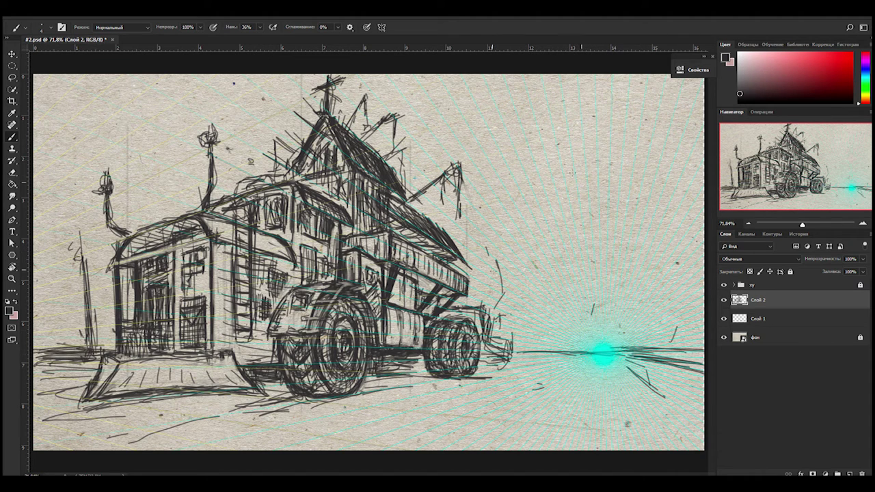
Sketch a large rounded tank behind the vehicle's body above the rear wheels, and hide the perspective grid.
{"action": "left_click_drag", "start_coordinate": [509, 340], "coordinate": [493, 363]}
{"action": "left_click_drag", "start_coordinate": [479, 246], "coordinate": [497, 318]}
{"action": "left_click_drag", "start_coordinate": [454, 229], "coordinate": [497, 313]}
{"action": "mouse_move", "coordinate": [488, 252]}
{"action": "left_mouse_down"}
{"action": "mouse_move", "coordinate": [514, 331]}
{"action": "mouse_move", "coordinate": [497, 339]}
{"action": "mouse_move", "coordinate": [490, 316]}
{"action": "left_mouse_up"}
{"action": "key", "text": "ctrl+comma"}
{"action": "mouse_move", "coordinate": [495, 278]}
{"action": "left_mouse_down"}
{"action": "mouse_move", "coordinate": [506, 330]}
{"action": "mouse_move", "coordinate": [508, 319]}
{"action": "mouse_move", "coordinate": [480, 328]}
{"action": "left_mouse_up"}
{"action": "left_click_drag", "start_coordinate": [495, 253], "coordinate": [509, 300]}
{"action": "left_click_drag", "start_coordinate": [454, 265], "coordinate": [514, 341]}
{"action": "left_click_drag", "start_coordinate": [484, 312], "coordinate": [452, 361]}
{"action": "mouse_move", "coordinate": [452, 230]}
{"action": "left_mouse_down"}
{"action": "mouse_move", "coordinate": [492, 250]}
{"action": "mouse_move", "coordinate": [496, 264]}
{"action": "left_mouse_up"}
{"action": "left_click_drag", "start_coordinate": [508, 276], "coordinate": [513, 345]}
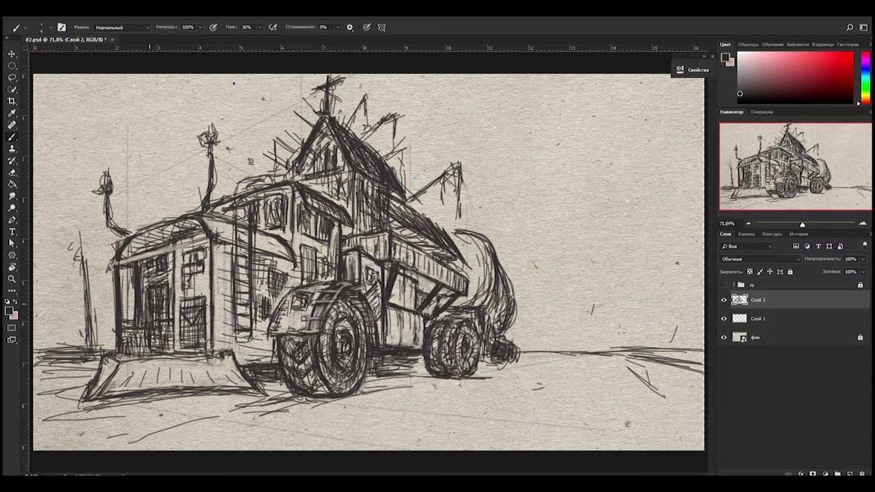
Draw ground lines radiating from the vanishing point across the foreground behind the vehicle.
{"action": "mouse_move", "coordinate": [525, 354]}
{"action": "left_mouse_down"}
{"action": "mouse_move", "coordinate": [475, 374]}
{"action": "mouse_move", "coordinate": [592, 365]}
{"action": "left_mouse_up"}
{"action": "mouse_move", "coordinate": [589, 360]}
{"action": "left_mouse_down"}
{"action": "mouse_move", "coordinate": [688, 406]}
{"action": "mouse_move", "coordinate": [704, 393]}
{"action": "left_mouse_up"}
{"action": "left_click_drag", "start_coordinate": [464, 385], "coordinate": [383, 437]}
{"action": "left_click_drag", "start_coordinate": [547, 350], "coordinate": [574, 392]}
{"action": "left_click_drag", "start_coordinate": [573, 370], "coordinate": [648, 428]}
{"action": "left_click_drag", "start_coordinate": [540, 374], "coordinate": [465, 414]}
{"action": "left_click_drag", "start_coordinate": [553, 376], "coordinate": [585, 449]}
{"action": "left_click_drag", "start_coordinate": [404, 398], "coordinate": [317, 422]}
Add thin pipes and angular fittings along the top and back of the rear tank.
{"action": "left_click_drag", "start_coordinate": [472, 236], "coordinate": [487, 270]}
{"action": "left_click_drag", "start_coordinate": [450, 219], "coordinate": [480, 232]}
{"action": "left_click_drag", "start_coordinate": [472, 225], "coordinate": [533, 279]}
{"action": "left_click_drag", "start_coordinate": [509, 272], "coordinate": [525, 294]}
{"action": "left_click_drag", "start_coordinate": [478, 202], "coordinate": [487, 225]}
{"action": "left_click_drag", "start_coordinate": [454, 219], "coordinate": [464, 228]}
{"action": "left_click_drag", "start_coordinate": [443, 195], "coordinate": [487, 238]}
Reinforce the rear tank's curved bands, lighten part of its surface and shade its underside.
{"action": "left_click_drag", "start_coordinate": [474, 236], "coordinate": [494, 309]}
{"action": "left_click_drag", "start_coordinate": [489, 286], "coordinate": [505, 324]}
{"action": "key", "text": "e"}
{"action": "mouse_move", "coordinate": [495, 269]}
{"action": "left_mouse_down"}
{"action": "mouse_move", "coordinate": [483, 287]}
{"action": "mouse_move", "coordinate": [496, 351]}
{"action": "left_mouse_up"}
{"action": "key", "text": "b"}
{"action": "left_click_drag", "start_coordinate": [510, 252], "coordinate": [493, 309]}
{"action": "left_click_drag", "start_coordinate": [499, 307], "coordinate": [487, 324]}
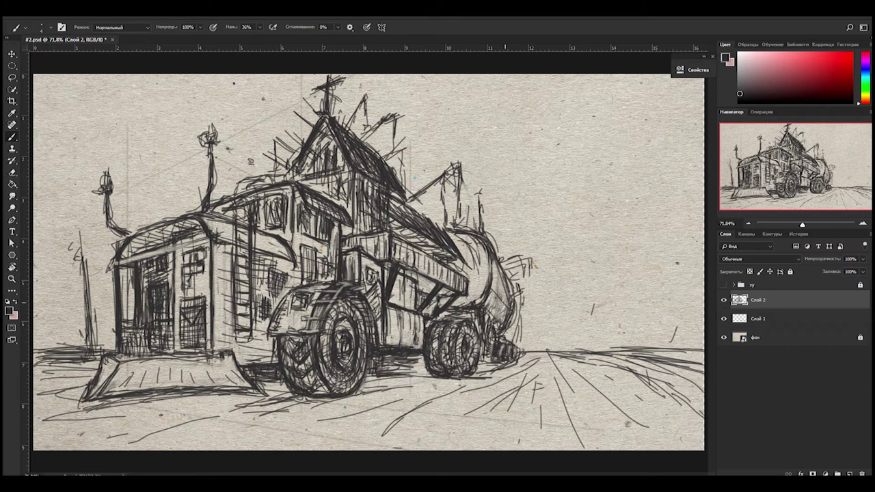
{"action": "left_click_drag", "start_coordinate": [468, 294], "coordinate": [482, 294]}
{"action": "left_click_drag", "start_coordinate": [454, 264], "coordinate": [486, 311]}
{"action": "mouse_move", "coordinate": [510, 285]}
{"action": "left_mouse_down"}
{"action": "mouse_move", "coordinate": [494, 311]}
{"action": "mouse_move", "coordinate": [515, 320]}
{"action": "left_mouse_up"}
Flip the canvas horizontally and add a few strokes around the front wheel and the lower side wall.
{"action": "left_click", "coordinate": [102, 8]}
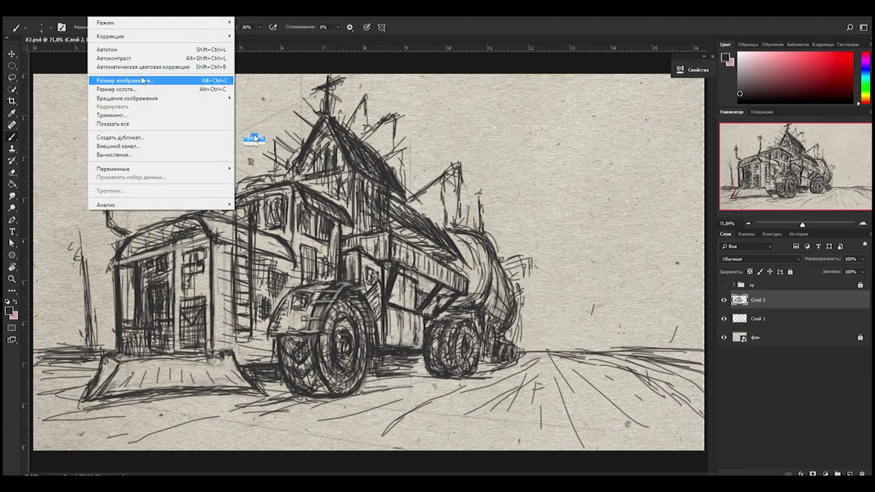
{"action": "left_click", "coordinate": [274, 137]}
{"action": "left_click_drag", "start_coordinate": [468, 336], "coordinate": [464, 364]}
{"action": "left_click_drag", "start_coordinate": [501, 333], "coordinate": [487, 349]}
{"action": "left_click_drag", "start_coordinate": [513, 258], "coordinate": [505, 303]}
{"action": "left_click_drag", "start_coordinate": [414, 384], "coordinate": [383, 398]}
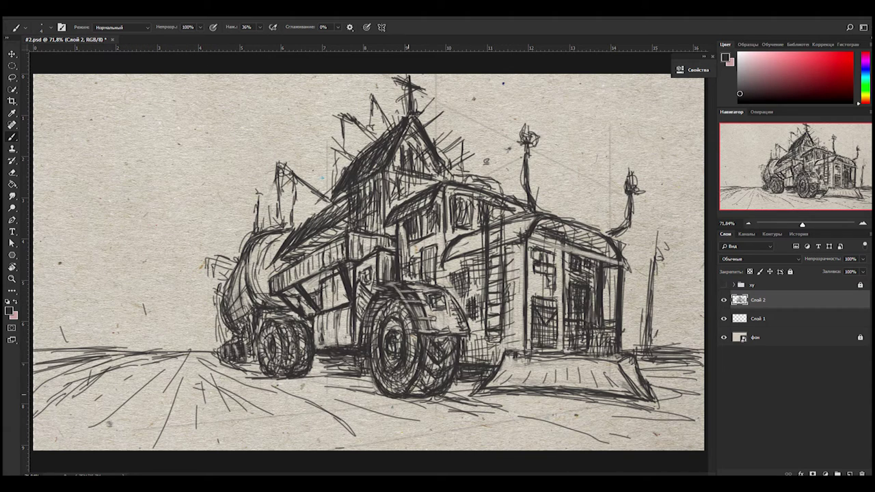
Sketch small distant buildings on the horizon behind the vehicle.
{"action": "mouse_move", "coordinate": [145, 330]}
{"action": "left_mouse_down"}
{"action": "mouse_move", "coordinate": [153, 356]}
{"action": "mouse_move", "coordinate": [185, 338]}
{"action": "left_mouse_up"}
{"action": "left_click_drag", "start_coordinate": [188, 341], "coordinate": [202, 365]}
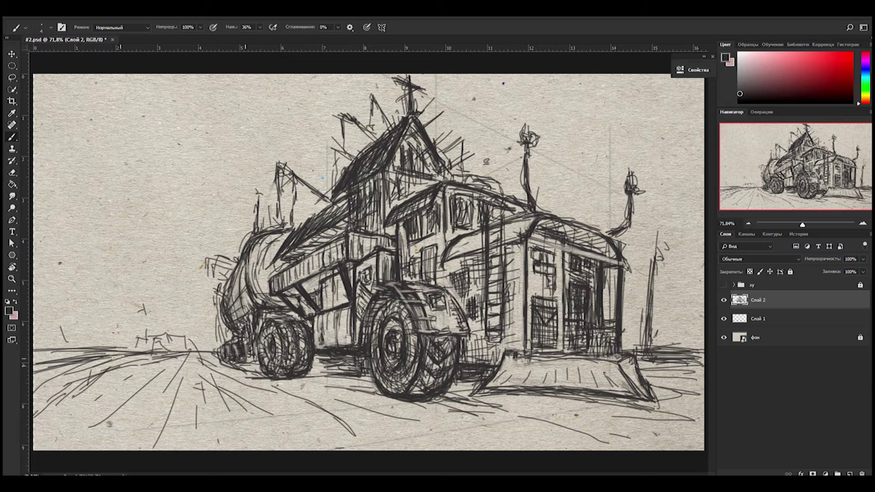
Sketch a large standing figure with a pointed hood and long robe in the foreground behind the vehicle.
{"action": "mouse_move", "coordinate": [97, 288]}
{"action": "left_mouse_down"}
{"action": "mouse_move", "coordinate": [86, 325]}
{"action": "mouse_move", "coordinate": [118, 333]}
{"action": "left_mouse_up"}
{"action": "mouse_move", "coordinate": [96, 272]}
{"action": "left_mouse_down"}
{"action": "mouse_move", "coordinate": [100, 321]}
{"action": "mouse_move", "coordinate": [82, 376]}
{"action": "left_mouse_up"}
{"action": "left_click_drag", "start_coordinate": [103, 324], "coordinate": [126, 383]}
{"action": "left_click_drag", "start_coordinate": [78, 356], "coordinate": [137, 396]}
{"action": "mouse_move", "coordinate": [95, 338]}
{"action": "left_mouse_down"}
{"action": "mouse_move", "coordinate": [123, 400]}
{"action": "mouse_move", "coordinate": [92, 376]}
{"action": "left_mouse_up"}
{"action": "left_click_drag", "start_coordinate": [116, 338], "coordinate": [102, 407]}
{"action": "left_click_drag", "start_coordinate": [89, 373], "coordinate": [95, 434]}
{"action": "left_click_drag", "start_coordinate": [102, 345], "coordinate": [120, 438]}
{"action": "left_click_drag", "start_coordinate": [110, 297], "coordinate": [102, 434]}
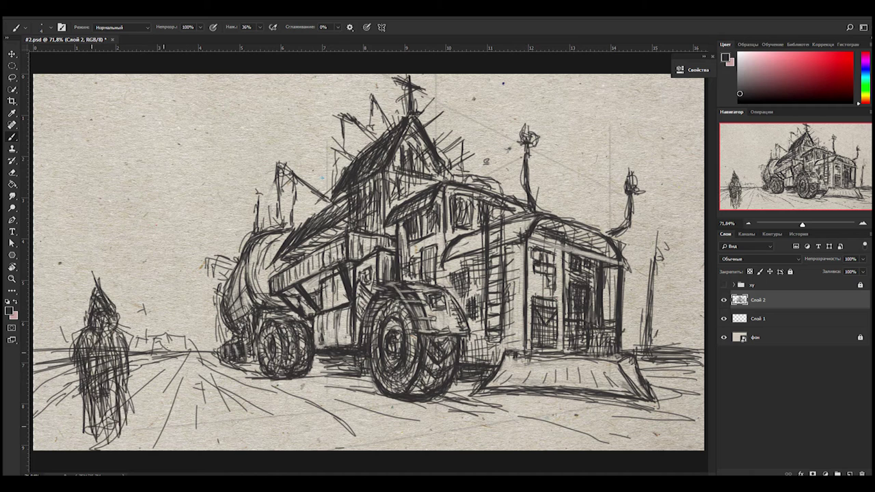
Draw a smaller dark hooded figure between the foreground figure and the rear wheels.
{"action": "mouse_move", "coordinate": [194, 342]}
{"action": "left_mouse_down"}
{"action": "mouse_move", "coordinate": [191, 414]}
{"action": "mouse_move", "coordinate": [196, 386]}
{"action": "mouse_move", "coordinate": [205, 401]}
{"action": "left_mouse_up"}
{"action": "left_click_drag", "start_coordinate": [187, 366], "coordinate": [188, 410]}
{"action": "left_click_drag", "start_coordinate": [179, 366], "coordinate": [184, 393]}
{"action": "left_click_drag", "start_coordinate": [201, 365], "coordinate": [205, 421]}
{"action": "left_click_drag", "start_coordinate": [194, 379], "coordinate": [202, 420]}
Darken the large hooded figure's sleeve and the lower folds of its robe.
{"action": "key", "text": "e"}
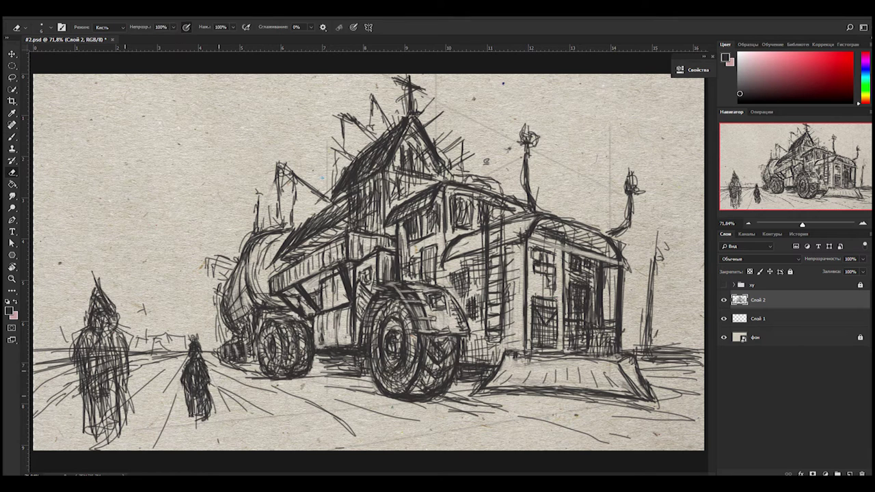
{"action": "key", "text": "b"}
{"action": "left_click_drag", "start_coordinate": [110, 393], "coordinate": [112, 444]}
{"action": "left_click_drag", "start_coordinate": [117, 341], "coordinate": [130, 448]}
{"action": "left_click_drag", "start_coordinate": [123, 366], "coordinate": [135, 383]}
{"action": "left_click_drag", "start_coordinate": [120, 350], "coordinate": [137, 378]}
Fill in the smaller figure's robe and trim its silhouette with the eraser.
{"action": "key", "text": "e"}
{"action": "left_click_drag", "start_coordinate": [208, 380], "coordinate": [209, 415]}
{"action": "key", "text": "b"}
{"action": "left_click_drag", "start_coordinate": [197, 367], "coordinate": [199, 421]}
{"action": "key", "text": "e"}
{"action": "mouse_move", "coordinate": [194, 334]}
{"action": "left_mouse_down"}
{"action": "mouse_move", "coordinate": [203, 352]}
{"action": "mouse_move", "coordinate": [181, 373]}
{"action": "left_mouse_up"}
Fill the large hooded figure with dense dark strokes from the hood to the robe's hem.
{"action": "key", "text": "b"}
{"action": "left_click_drag", "start_coordinate": [82, 332], "coordinate": [116, 390]}
{"action": "left_click_drag", "start_coordinate": [102, 284], "coordinate": [130, 441]}
{"action": "left_click_drag", "start_coordinate": [89, 369], "coordinate": [126, 441]}
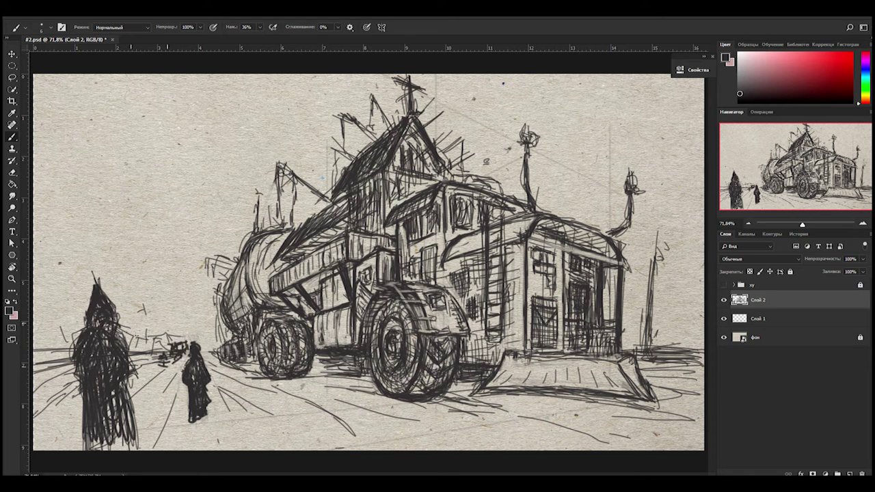
Add a third dark robed figure with a diagonal staff beside the large hooded figure.
{"action": "mouse_move", "coordinate": [139, 349]}
{"action": "left_mouse_down"}
{"action": "mouse_move", "coordinate": [141, 376]}
{"action": "mouse_move", "coordinate": [159, 324]}
{"action": "left_mouse_up"}
{"action": "mouse_move", "coordinate": [137, 369]}
{"action": "left_mouse_down"}
{"action": "mouse_move", "coordinate": [143, 409]}
{"action": "mouse_move", "coordinate": [129, 379]}
{"action": "mouse_move", "coordinate": [142, 422]}
{"action": "left_mouse_up"}
Draw a tall dark pole with ground scribbles behind the large figure, and add a tiny figure near the rear wheels.
{"action": "mouse_move", "coordinate": [31, 397]}
{"action": "left_mouse_down"}
{"action": "mouse_move", "coordinate": [80, 384]}
{"action": "mouse_move", "coordinate": [51, 352]}
{"action": "left_mouse_up"}
{"action": "left_click_drag", "start_coordinate": [57, 310], "coordinate": [54, 233]}
{"action": "mouse_move", "coordinate": [58, 391]}
{"action": "left_mouse_down"}
{"action": "mouse_move", "coordinate": [53, 207]}
{"action": "mouse_move", "coordinate": [55, 291]}
{"action": "left_mouse_up"}
{"action": "left_click_drag", "start_coordinate": [56, 261], "coordinate": [52, 203]}
{"action": "left_click_drag", "start_coordinate": [60, 243], "coordinate": [73, 264]}
{"action": "left_click_drag", "start_coordinate": [52, 314], "coordinate": [54, 212]}
{"action": "key", "text": "ctrl+z"}
{"action": "left_click_drag", "start_coordinate": [57, 386], "coordinate": [53, 187]}
{"action": "left_click_drag", "start_coordinate": [34, 404], "coordinate": [79, 418]}
{"action": "left_click_drag", "start_coordinate": [204, 346], "coordinate": [217, 359]}
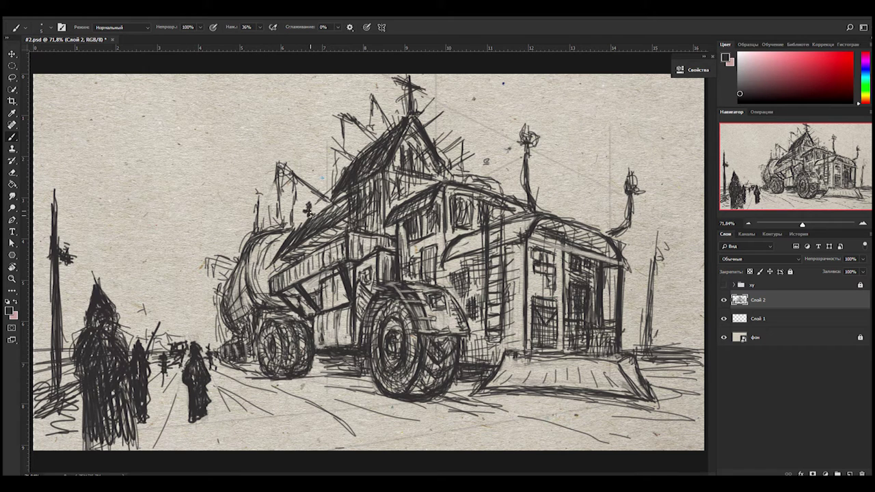
Darken the rear tank's outer edge and hatch the ground shadows beneath and in front of the vehicle's wheels.
{"action": "left_click_drag", "start_coordinate": [226, 293], "coordinate": [220, 327]}
{"action": "mouse_move", "coordinate": [217, 342]}
{"action": "left_mouse_down"}
{"action": "mouse_move", "coordinate": [239, 351]}
{"action": "mouse_move", "coordinate": [232, 366]}
{"action": "left_mouse_up"}
{"action": "mouse_move", "coordinate": [216, 366]}
{"action": "left_mouse_down"}
{"action": "mouse_move", "coordinate": [355, 399]}
{"action": "mouse_move", "coordinate": [345, 396]}
{"action": "left_mouse_up"}
{"action": "left_click_drag", "start_coordinate": [301, 377], "coordinate": [351, 393]}
{"action": "left_click_drag", "start_coordinate": [244, 365], "coordinate": [263, 374]}
{"action": "left_click_drag", "start_coordinate": [394, 403], "coordinate": [306, 377]}
{"action": "left_click_drag", "start_coordinate": [468, 404], "coordinate": [432, 400]}
{"action": "left_click_drag", "start_coordinate": [421, 413], "coordinate": [312, 396]}
{"action": "left_click_drag", "start_coordinate": [313, 401], "coordinate": [269, 382]}
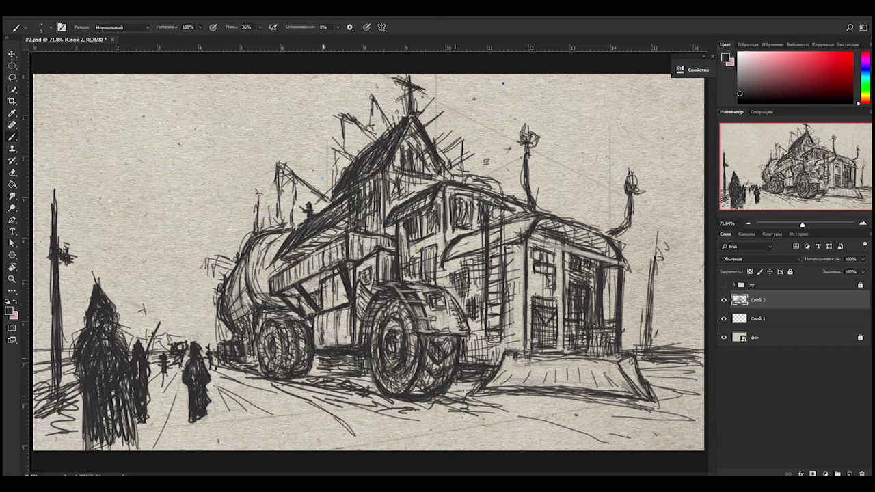
{"action": "left_click_drag", "start_coordinate": [306, 359], "coordinate": [357, 373]}
{"action": "left_click_drag", "start_coordinate": [466, 390], "coordinate": [448, 396]}
Draw a crossbar near the top of the tall pole behind the large hooded figure and thicken its shaft.
{"action": "left_click_drag", "start_coordinate": [38, 208], "coordinate": [73, 224]}
{"action": "left_click_drag", "start_coordinate": [60, 214], "coordinate": [73, 222]}
{"action": "left_click_drag", "start_coordinate": [52, 203], "coordinate": [51, 290]}
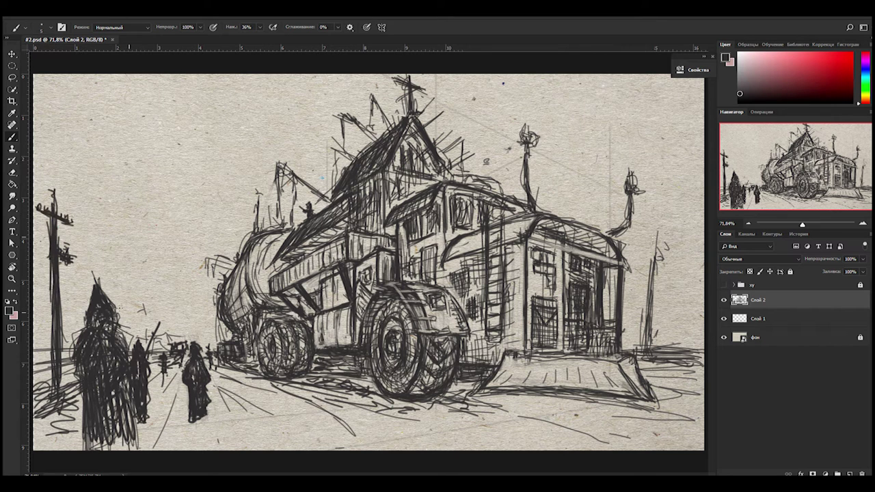
Show the perspective grid, adjust the tall pole's upper part with a lasso selection, and add strokes at its base.
{"action": "left_click", "coordinate": [724, 284]}
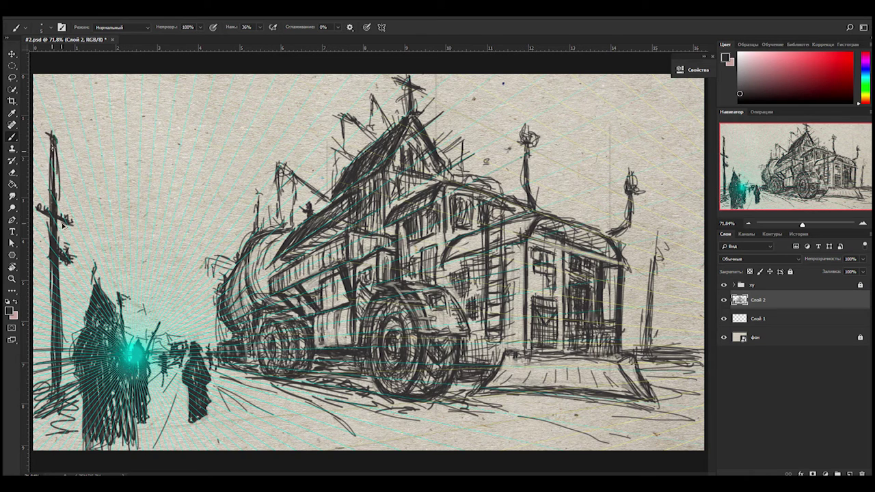
{"action": "key", "text": "l"}
{"action": "mouse_move", "coordinate": [53, 166]}
{"action": "left_mouse_down"}
{"action": "mouse_move", "coordinate": [80, 201]}
{"action": "mouse_move", "coordinate": [48, 133]}
{"action": "left_mouse_up"}
{"action": "key", "text": "ctrl+d"}
{"action": "key", "text": "b"}
{"action": "left_click_drag", "start_coordinate": [49, 413], "coordinate": [43, 372]}
Shade the long side roof and the adjoining part of the rear tank along the perspective lines.
{"action": "left_click_drag", "start_coordinate": [350, 227], "coordinate": [319, 253]}
{"action": "left_click_drag", "start_coordinate": [276, 260], "coordinate": [269, 285]}
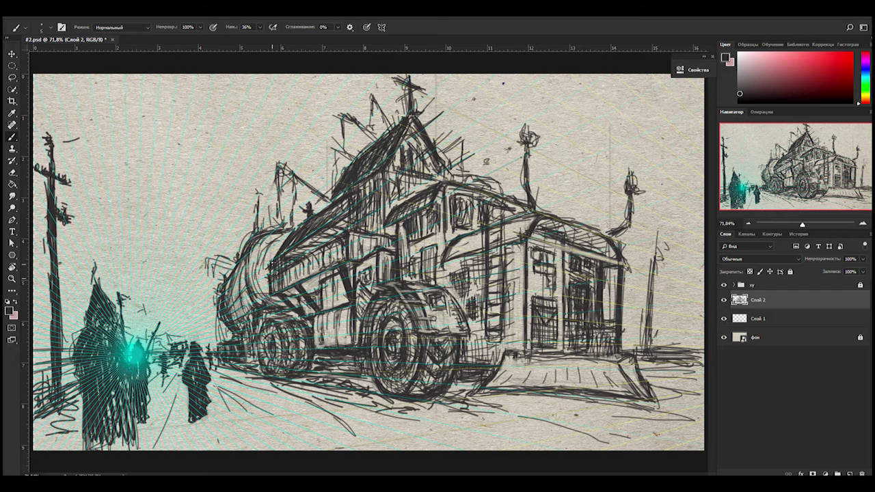
{"action": "left_click_drag", "start_coordinate": [283, 241], "coordinate": [253, 268]}
{"action": "left_click_drag", "start_coordinate": [272, 294], "coordinate": [264, 306]}
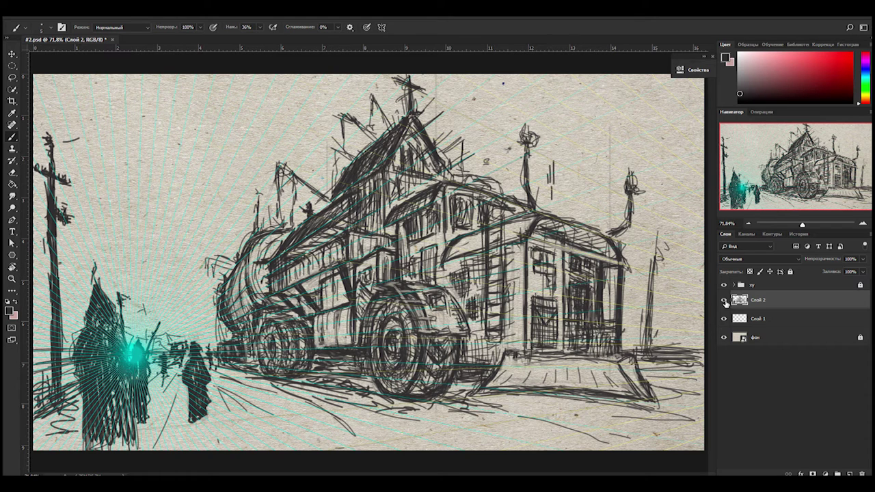
Hide the perspective grid and draw a dark chimney with a flared top above the front section, undoing the last stray stroke.
{"action": "left_click", "coordinate": [724, 285]}
{"action": "mouse_move", "coordinate": [550, 212]}
{"action": "left_mouse_down"}
{"action": "mouse_move", "coordinate": [547, 155]}
{"action": "mouse_move", "coordinate": [558, 209]}
{"action": "left_mouse_up"}
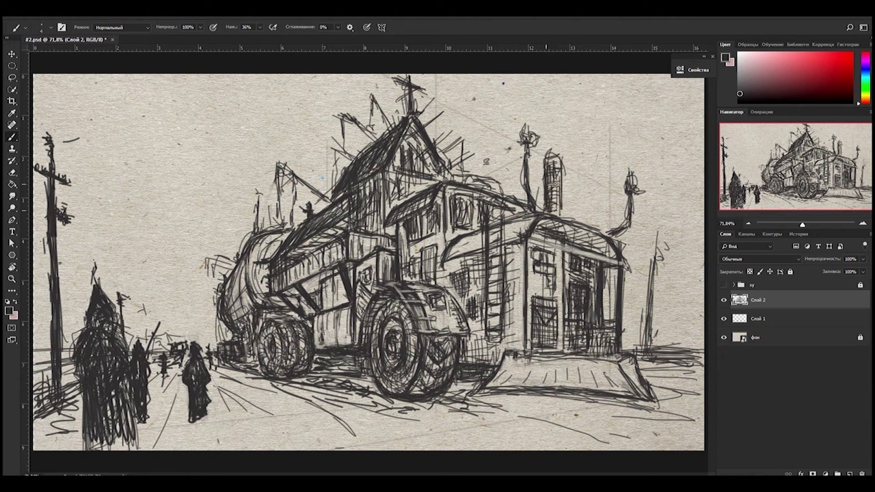
{"action": "left_click_drag", "start_coordinate": [541, 144], "coordinate": [543, 201]}
{"action": "left_click_drag", "start_coordinate": [550, 175], "coordinate": [561, 217]}
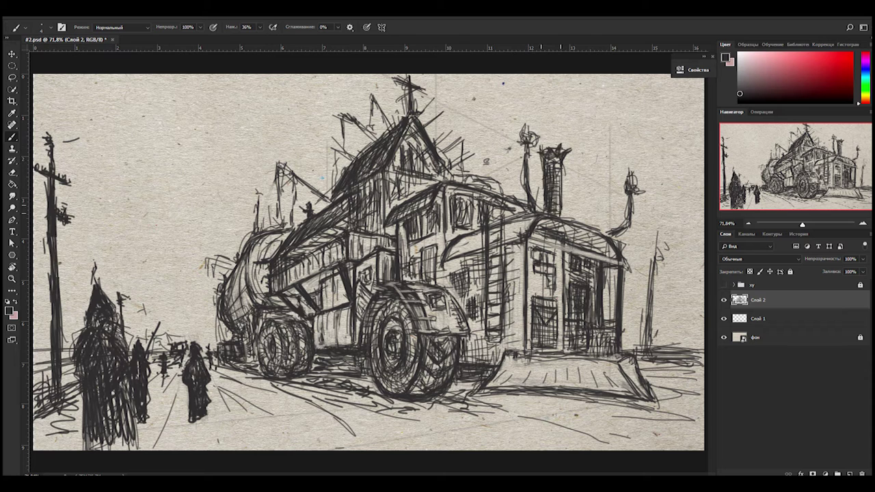
{"action": "key", "text": "ctrl+z"}
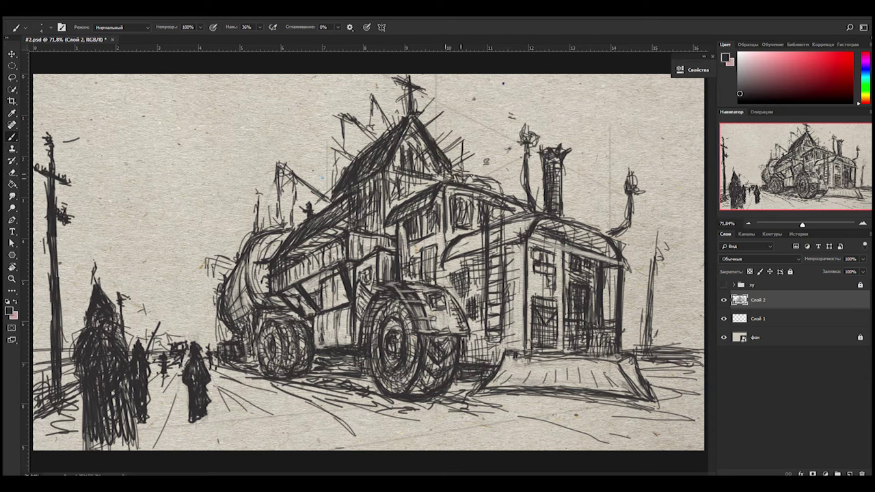
Hatch the front roof, facade, lower steps and side body of the vehicle, plus the ground around the tall pole.
{"action": "left_click_drag", "start_coordinate": [560, 234], "coordinate": [614, 219]}
{"action": "left_click_drag", "start_coordinate": [532, 251], "coordinate": [573, 238]}
{"action": "left_click_drag", "start_coordinate": [556, 304], "coordinate": [561, 350]}
{"action": "mouse_move", "coordinate": [516, 332]}
{"action": "left_mouse_down"}
{"action": "mouse_move", "coordinate": [516, 351]}
{"action": "mouse_move", "coordinate": [502, 364]}
{"action": "left_mouse_up"}
{"action": "left_click_drag", "start_coordinate": [512, 330], "coordinate": [520, 356]}
{"action": "left_click_drag", "start_coordinate": [463, 335], "coordinate": [512, 361]}
{"action": "mouse_move", "coordinate": [322, 319]}
{"action": "left_mouse_down"}
{"action": "mouse_move", "coordinate": [349, 322]}
{"action": "mouse_move", "coordinate": [339, 333]}
{"action": "left_mouse_up"}
{"action": "mouse_move", "coordinate": [41, 341]}
{"action": "left_mouse_down"}
{"action": "mouse_move", "coordinate": [38, 399]}
{"action": "mouse_move", "coordinate": [50, 388]}
{"action": "left_mouse_up"}
{"action": "left_click_drag", "start_coordinate": [41, 407], "coordinate": [80, 425]}
Darken the distant pole beyond the plow and add a looped lamp shape at its top.
{"action": "left_click_drag", "start_coordinate": [653, 245], "coordinate": [650, 341]}
{"action": "left_click_drag", "start_coordinate": [662, 230], "coordinate": [648, 349]}
{"action": "left_click_drag", "start_coordinate": [656, 252], "coordinate": [663, 220]}
Sketch a hatched distant building with vertical posts on the horizon beyond the plow.
{"action": "left_click_drag", "start_coordinate": [693, 286], "coordinate": [692, 314]}
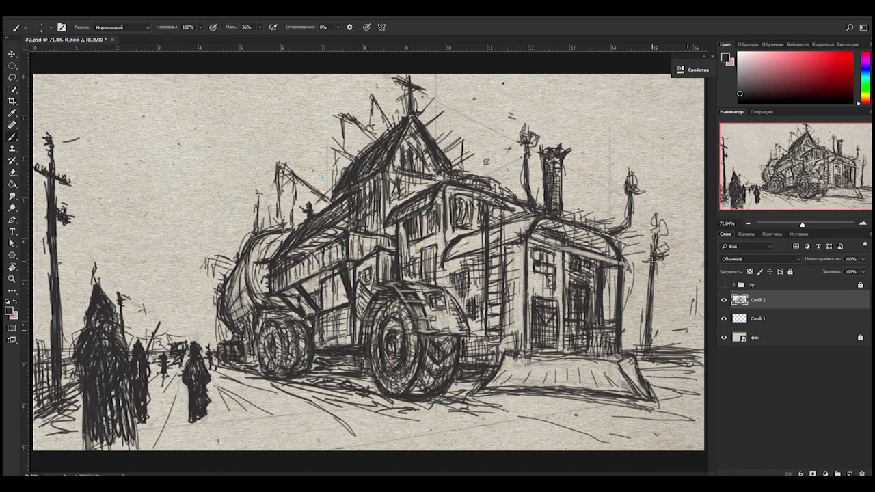
{"action": "left_click_drag", "start_coordinate": [676, 273], "coordinate": [683, 320]}
{"action": "left_click_drag", "start_coordinate": [665, 330], "coordinate": [690, 345]}
{"action": "left_click_drag", "start_coordinate": [684, 313], "coordinate": [686, 345]}
{"action": "mouse_move", "coordinate": [670, 298]}
{"action": "left_mouse_down"}
{"action": "mouse_move", "coordinate": [705, 350]}
{"action": "mouse_move", "coordinate": [707, 308]}
{"action": "left_mouse_up"}
{"action": "mouse_move", "coordinate": [633, 319]}
{"action": "left_mouse_down"}
{"action": "mouse_move", "coordinate": [637, 345]}
{"action": "mouse_move", "coordinate": [672, 344]}
{"action": "left_mouse_up"}
{"action": "left_click_drag", "start_coordinate": [636, 291], "coordinate": [637, 351]}
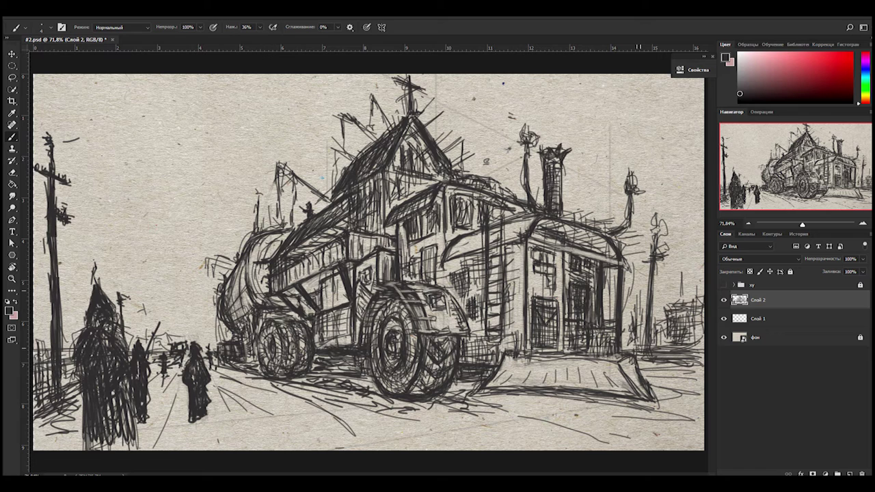
Draw a hot-air balloon with a basket in the sky and tether it to the rear tank with a long line.
{"action": "left_click_drag", "start_coordinate": [187, 147], "coordinate": [209, 161]}
{"action": "left_click_drag", "start_coordinate": [191, 172], "coordinate": [195, 186]}
{"action": "mouse_move", "coordinate": [187, 186]}
{"action": "left_mouse_down"}
{"action": "mouse_move", "coordinate": [201, 192]}
{"action": "mouse_move", "coordinate": [203, 286]}
{"action": "mouse_move", "coordinate": [216, 308]}
{"action": "left_mouse_up"}
{"action": "key", "text": "ctrl+z"}
{"action": "mouse_move", "coordinate": [178, 163]}
{"action": "left_mouse_down"}
{"action": "mouse_move", "coordinate": [213, 150]}
{"action": "mouse_move", "coordinate": [215, 158]}
{"action": "left_mouse_up"}
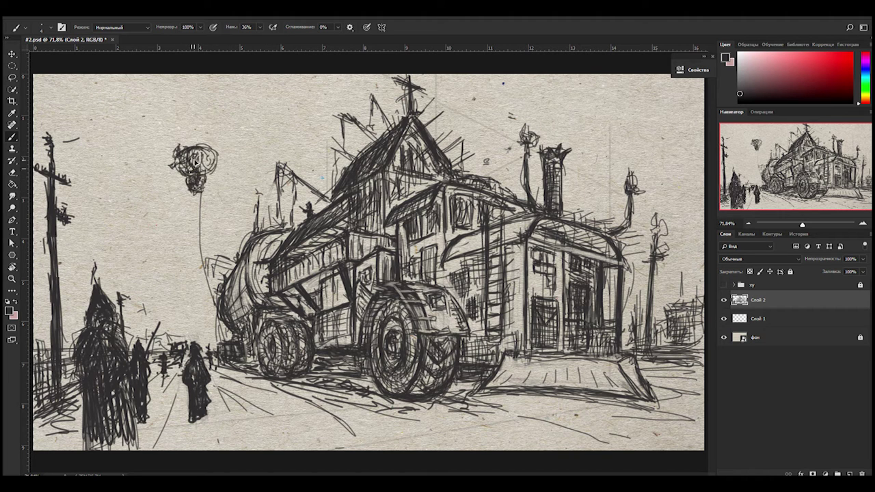
Darken the balloon's envelope outline and lighten its interior with the eraser.
{"action": "key", "text": "e"}
{"action": "key", "text": "b"}
{"action": "mouse_move", "coordinate": [180, 157]}
{"action": "left_mouse_down"}
{"action": "mouse_move", "coordinate": [212, 146]}
{"action": "mouse_move", "coordinate": [212, 167]}
{"action": "left_mouse_up"}
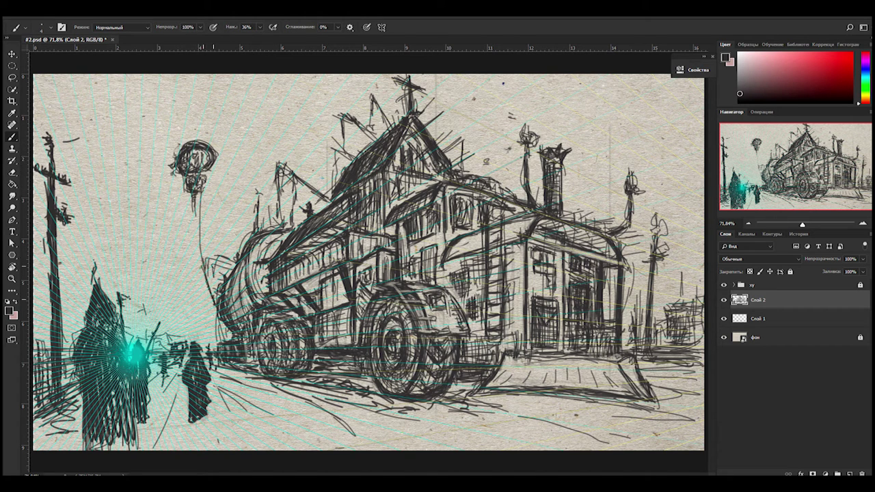
{"action": "key", "text": "e"}
{"action": "left_click_drag", "start_coordinate": [192, 168], "coordinate": [183, 160]}
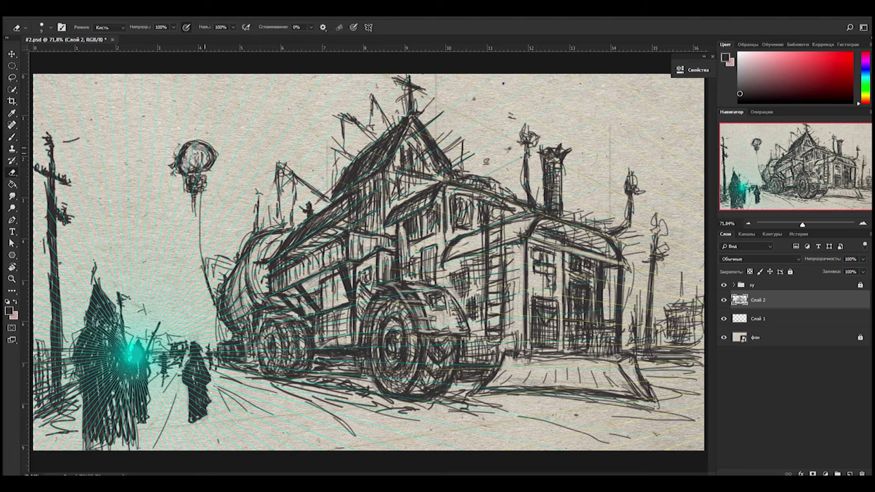
{"action": "key", "text": "b"}
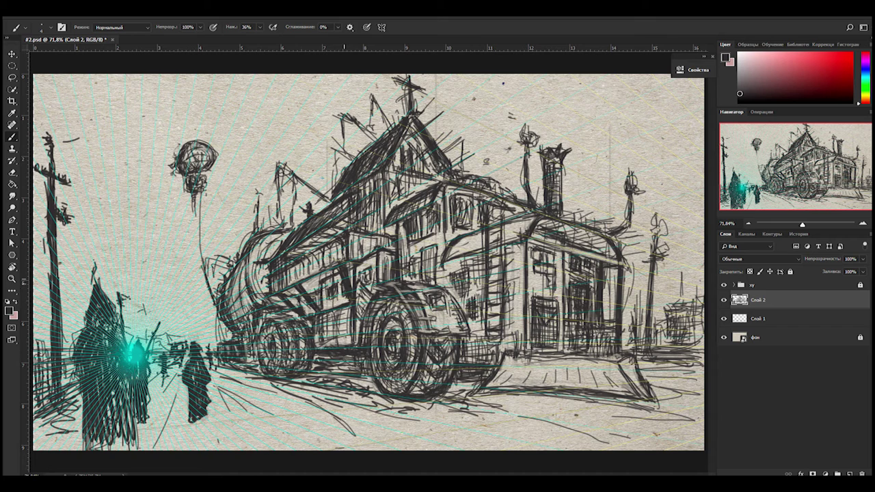
Hide the perspective grid, darken the recess under the side roof, and hatch the plow blade.
{"action": "left_click", "coordinate": [723, 284]}
{"action": "left_click_drag", "start_coordinate": [296, 277], "coordinate": [305, 294]}
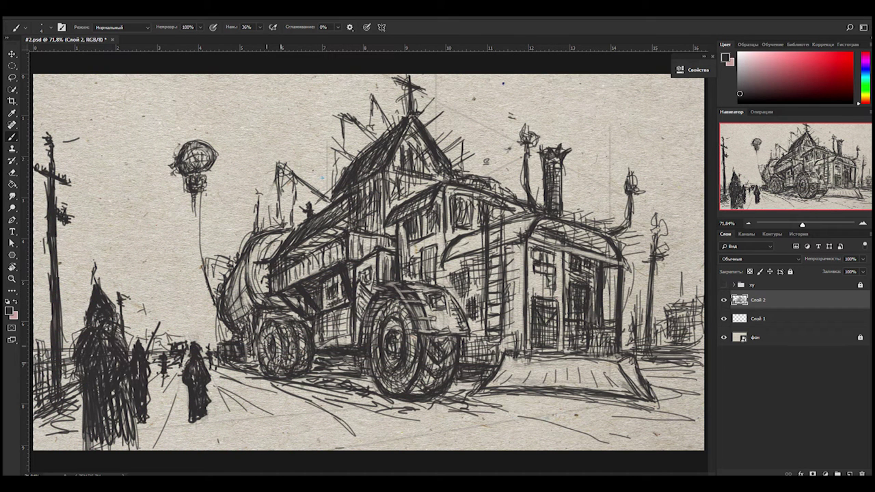
{"action": "left_click_drag", "start_coordinate": [478, 399], "coordinate": [615, 356]}
Erase light curved rails and rungs to form a ladder running over the front section's roof edge.
{"action": "key", "text": "e"}
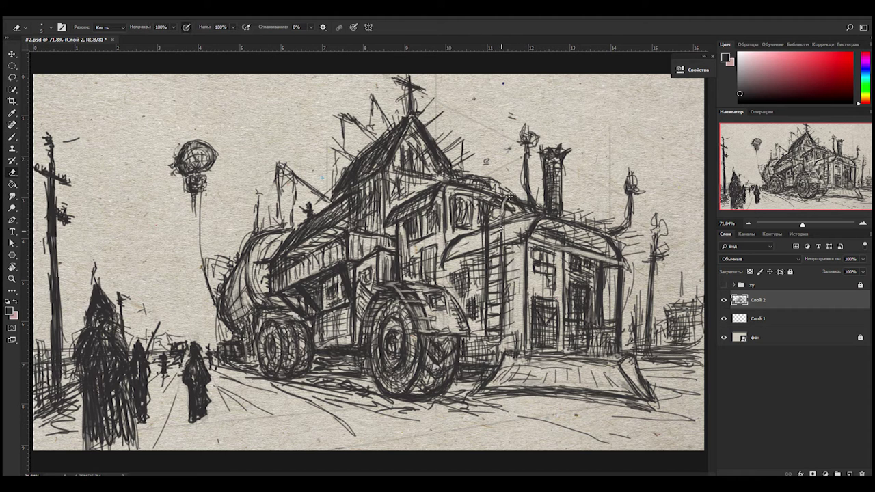
{"action": "left_click_drag", "start_coordinate": [502, 198], "coordinate": [485, 270]}
{"action": "left_click_drag", "start_coordinate": [499, 215], "coordinate": [499, 294]}
{"action": "left_click_drag", "start_coordinate": [487, 263], "coordinate": [502, 284]}
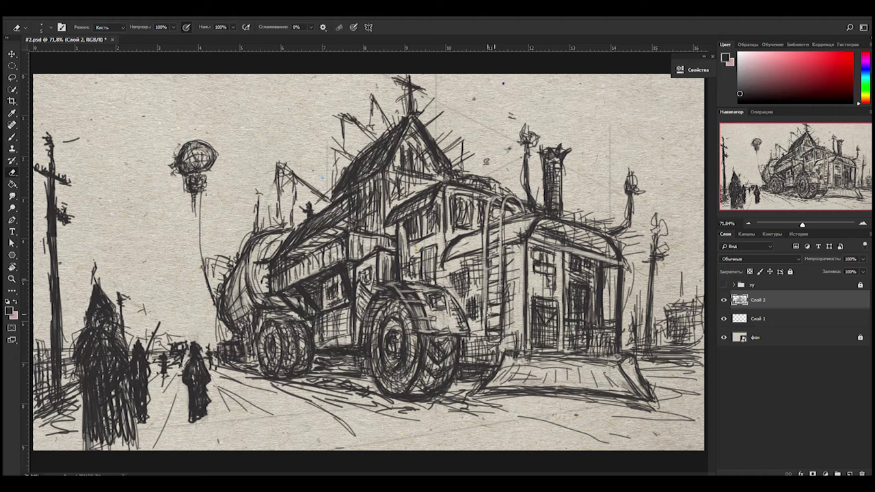
Add a new layer beneath the line drawing and paint the whole ground grey-brown with a large painting brush.
{"action": "left_click", "coordinate": [849, 473], "text": "ctrl"}
{"action": "key", "text": "b"}
{"action": "right_click", "coordinate": [401, 181]}
{"action": "double_click", "coordinate": [623, 305]}
{"action": "left_click", "coordinate": [865, 101]}
{"action": "left_click", "coordinate": [759, 89]}
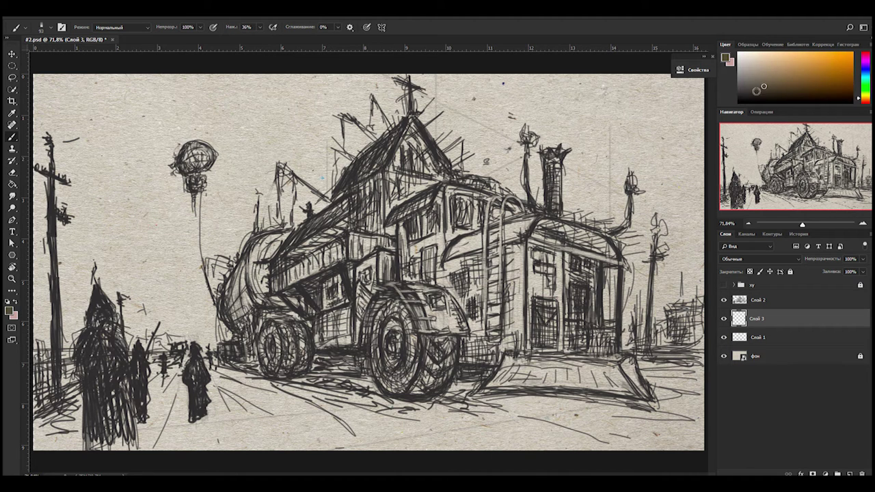
{"action": "left_click", "coordinate": [413, 433], "text": "alt"}
{"action": "key", "text": "0"}
{"action": "key", "text": "bracketright"}
{"action": "key", "text": "bracketright"}
{"action": "mouse_move", "coordinate": [55, 437]}
{"action": "left_mouse_down"}
{"action": "mouse_move", "coordinate": [47, 403]}
{"action": "mouse_move", "coordinate": [157, 383]}
{"action": "mouse_move", "coordinate": [209, 383]}
{"action": "mouse_move", "coordinate": [342, 423]}
{"action": "mouse_move", "coordinate": [451, 404]}
{"action": "mouse_move", "coordinate": [684, 383]}
{"action": "mouse_move", "coordinate": [342, 376]}
{"action": "mouse_move", "coordinate": [670, 383]}
{"action": "mouse_move", "coordinate": [690, 342]}
{"action": "left_mouse_up"}
Pick a blue hue and tint the large front wheel and the plow blade in muted blue-grey.
{"action": "left_click", "coordinate": [859, 72]}
{"action": "left_click", "coordinate": [754, 91]}
{"action": "key", "text": "bracketleft"}
{"action": "key", "text": "bracketleft"}
{"action": "mouse_move", "coordinate": [376, 334]}
{"action": "left_mouse_down"}
{"action": "mouse_move", "coordinate": [417, 386]}
{"action": "mouse_move", "coordinate": [280, 369]}
{"action": "mouse_move", "coordinate": [294, 342]}
{"action": "mouse_move", "coordinate": [414, 332]}
{"action": "left_mouse_up"}
{"action": "key", "text": "bracketright"}
{"action": "key", "text": "bracketright"}
{"action": "key", "text": "bracketright"}
{"action": "key", "text": "bracketright"}
{"action": "key", "text": "bracketright"}
{"action": "left_click_drag", "start_coordinate": [636, 400], "coordinate": [526, 365]}
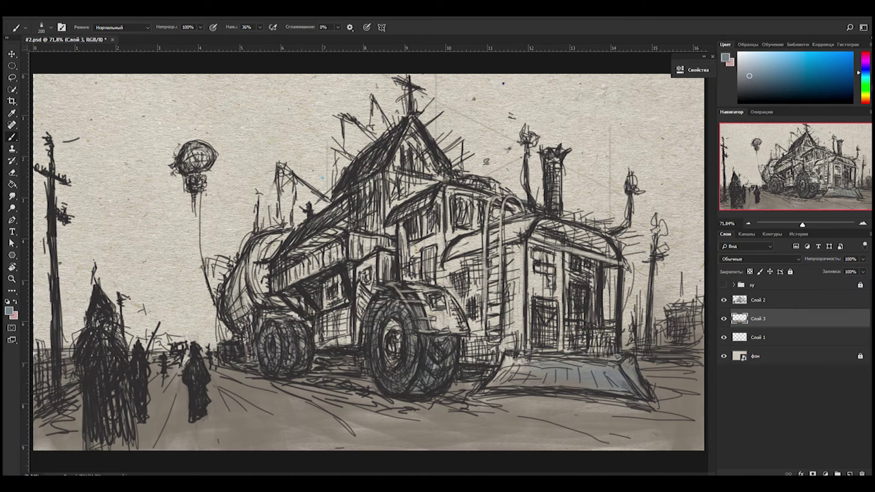
Pick a warm hue and tint the house body and rear tank in muted beige.
{"action": "left_click", "coordinate": [866, 98]}
{"action": "key", "text": "bracketleft"}
{"action": "key", "text": "bracketleft"}
{"action": "mouse_move", "coordinate": [403, 232]}
{"action": "left_mouse_down"}
{"action": "mouse_move", "coordinate": [485, 342]}
{"action": "mouse_move", "coordinate": [540, 287]}
{"action": "mouse_move", "coordinate": [342, 321]}
{"action": "mouse_move", "coordinate": [218, 358]}
{"action": "left_mouse_up"}
Pick a near-black reddish colour and start filling the large hooded figure's robe with a smaller brush.
{"action": "left_click_drag", "start_coordinate": [866, 98], "coordinate": [866, 52]}
{"action": "left_click", "coordinate": [776, 98]}
{"action": "key", "text": "bracketleft"}
{"action": "key", "text": "bracketleft"}
{"action": "key", "text": "bracketleft"}
{"action": "mouse_move", "coordinate": [99, 342]}
{"action": "left_mouse_down"}
{"action": "mouse_move", "coordinate": [123, 424]}
{"action": "mouse_move", "coordinate": [113, 330]}
{"action": "left_mouse_up"}
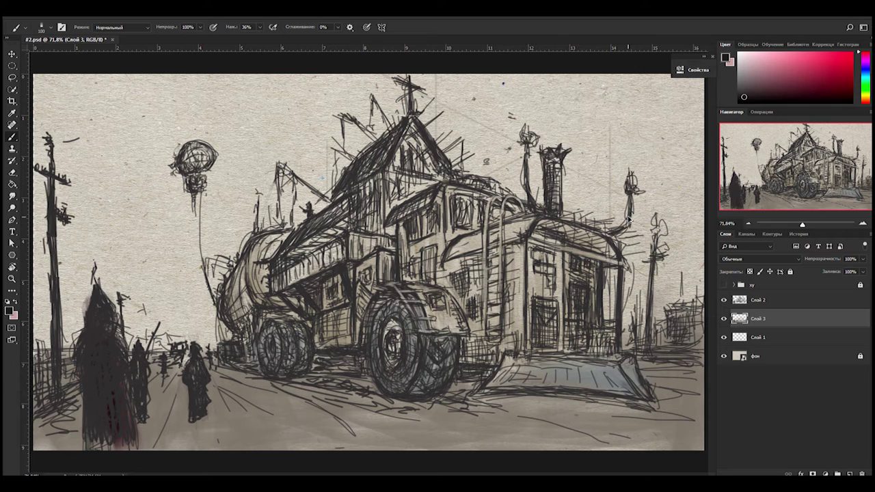
Darken the hooded figures' robes and the ground and horizon around them, varying the brush size.
{"action": "key", "text": "bracketright"}
{"action": "mouse_move", "coordinate": [87, 294]}
{"action": "left_mouse_down"}
{"action": "mouse_move", "coordinate": [112, 428]}
{"action": "mouse_move", "coordinate": [99, 432]}
{"action": "mouse_move", "coordinate": [141, 406]}
{"action": "left_mouse_up"}
{"action": "key", "text": "bracketleft"}
{"action": "mouse_move", "coordinate": [197, 389]}
{"action": "left_mouse_down"}
{"action": "mouse_move", "coordinate": [158, 355]}
{"action": "mouse_move", "coordinate": [48, 376]}
{"action": "mouse_move", "coordinate": [55, 423]}
{"action": "left_mouse_up"}
{"action": "key", "text": "bracketright"}
{"action": "mouse_move", "coordinate": [167, 410]}
{"action": "left_mouse_down"}
{"action": "mouse_move", "coordinate": [497, 374]}
{"action": "mouse_move", "coordinate": [322, 376]}
{"action": "mouse_move", "coordinate": [246, 335]}
{"action": "left_mouse_up"}
Paint dark shadows over the vehicle's roof, side, wheels and undercarriage.
{"action": "key", "text": "bracketleft"}
{"action": "mouse_move", "coordinate": [287, 232]}
{"action": "left_mouse_down"}
{"action": "mouse_move", "coordinate": [349, 205]}
{"action": "mouse_move", "coordinate": [342, 247]}
{"action": "mouse_move", "coordinate": [287, 274]}
{"action": "mouse_move", "coordinate": [471, 349]}
{"action": "mouse_move", "coordinate": [587, 373]}
{"action": "mouse_move", "coordinate": [493, 253]}
{"action": "mouse_move", "coordinate": [417, 219]}
{"action": "mouse_move", "coordinate": [574, 225]}
{"action": "mouse_move", "coordinate": [560, 253]}
{"action": "mouse_move", "coordinate": [398, 347]}
{"action": "mouse_move", "coordinate": [451, 342]}
{"action": "mouse_move", "coordinate": [382, 304]}
{"action": "mouse_move", "coordinate": [270, 342]}
{"action": "left_mouse_up"}
{"action": "key", "text": "bracketleft"}
{"action": "key", "text": "bracketleft"}
{"action": "key", "text": "bracketright"}
{"action": "key", "text": "bracketright"}
Pick a muted orange and tint the rear tank, the balloon and small accents on the vehicle.
{"action": "left_click", "coordinate": [270, 342], "text": "alt"}
{"action": "key", "text": "bracketleft"}
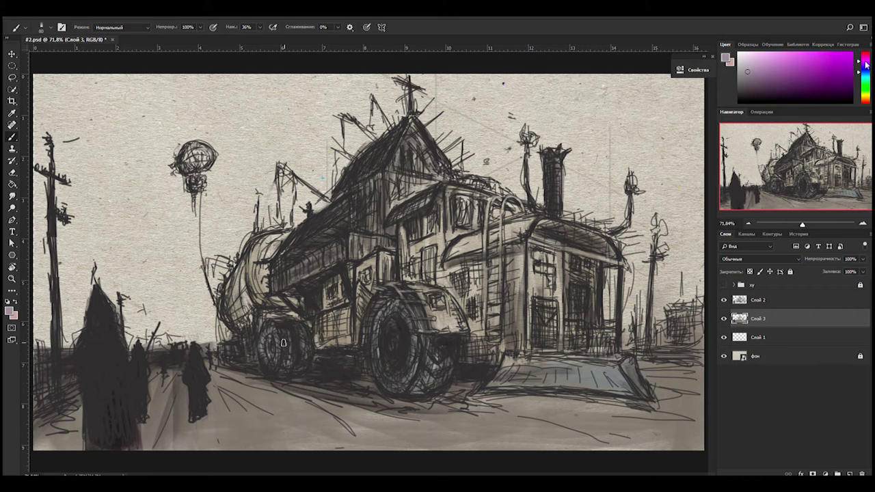
{"action": "left_click_drag", "start_coordinate": [247, 289], "coordinate": [243, 315]}
{"action": "key", "text": "bracketright"}
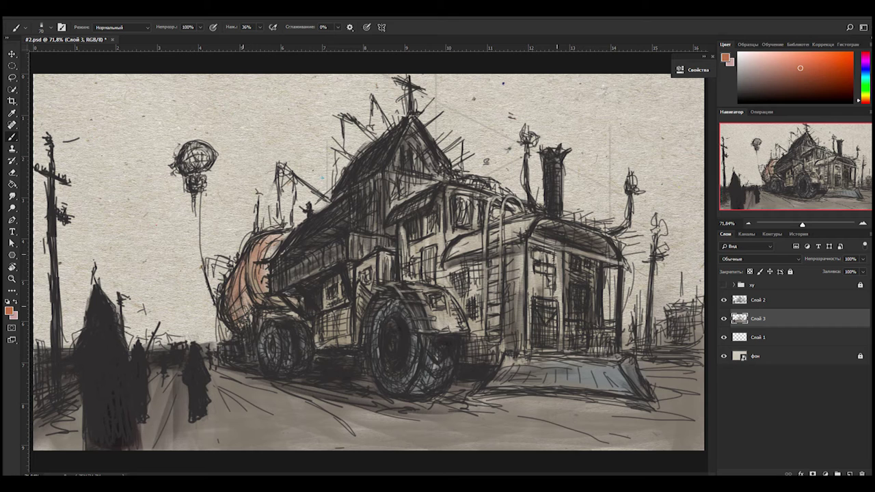
{"action": "left_click_drag", "start_coordinate": [186, 179], "coordinate": [188, 174]}
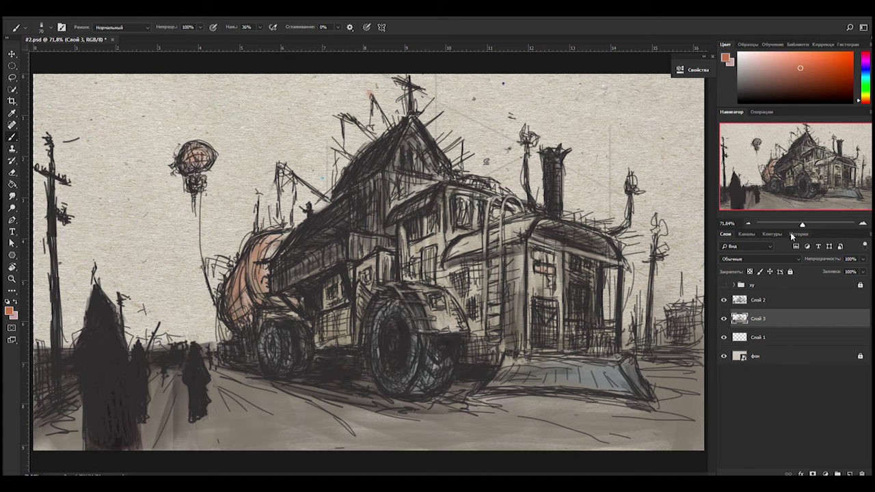
Sample the plow's blue-grey and cover the sky with it using a brush size of 800.
{"action": "left_click", "coordinate": [605, 366], "text": "alt"}
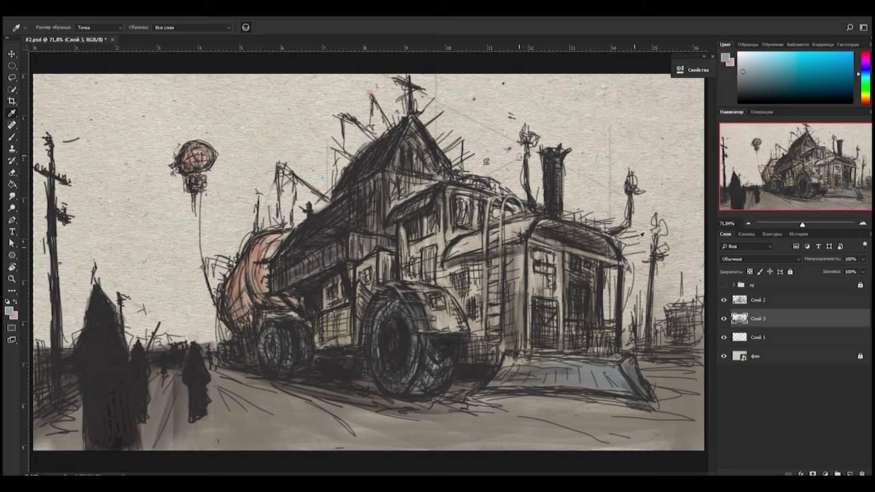
{"action": "mouse_move", "coordinate": [615, 151]}
{"action": "left_mouse_down"}
{"action": "mouse_move", "coordinate": [445, 109]}
{"action": "mouse_move", "coordinate": [314, 109]}
{"action": "mouse_move", "coordinate": [205, 177]}
{"action": "left_mouse_up"}
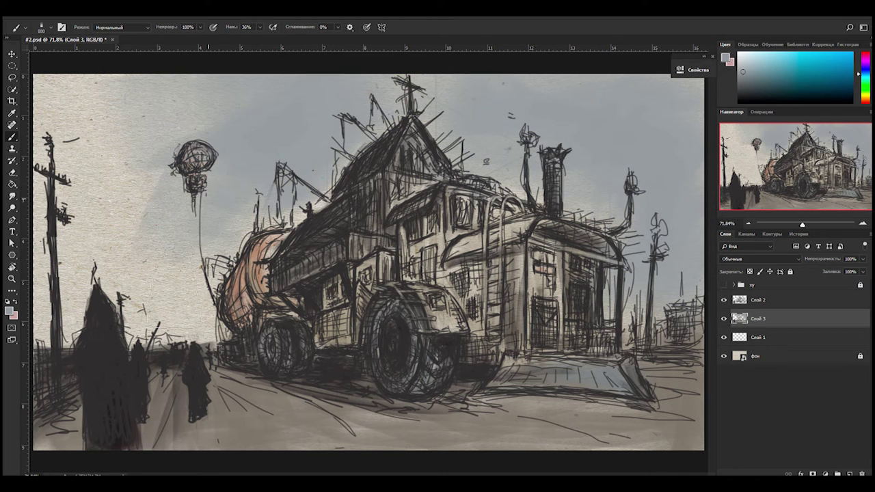
{"action": "mouse_move", "coordinate": [164, 109]}
{"action": "left_mouse_down"}
{"action": "mouse_move", "coordinate": [69, 205]}
{"action": "mouse_move", "coordinate": [205, 287]}
{"action": "left_mouse_up"}
Paint darker blue-grey streaks across the sky along the perspective grid, and hide the grid when done.
{"action": "left_click", "coordinate": [673, 95], "text": "alt"}
{"action": "mouse_move", "coordinate": [670, 130]}
{"action": "left_mouse_down"}
{"action": "mouse_move", "coordinate": [452, 171]}
{"action": "mouse_move", "coordinate": [670, 137]}
{"action": "mouse_move", "coordinate": [704, 75]}
{"action": "left_mouse_up"}
{"action": "left_click", "coordinate": [724, 284]}
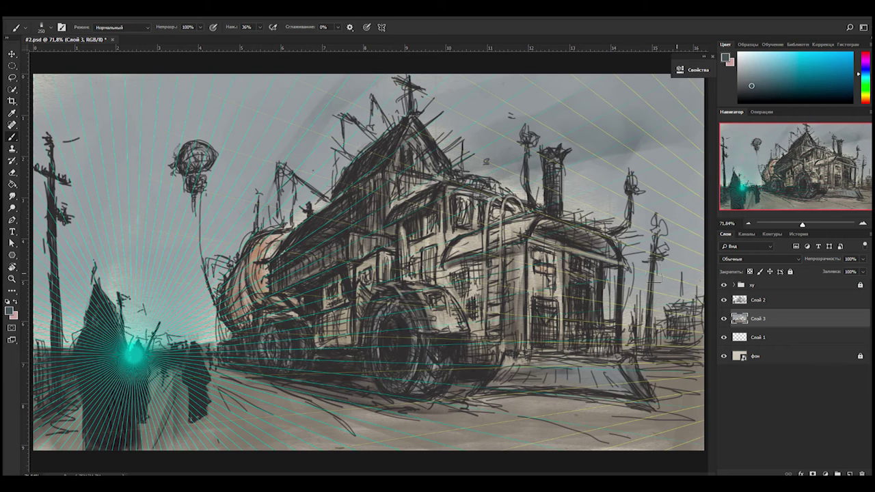
{"action": "key", "text": "bracketright"}
{"action": "left_click_drag", "start_coordinate": [447, 129], "coordinate": [519, 96]}
{"action": "left_click_drag", "start_coordinate": [670, 178], "coordinate": [596, 149]}
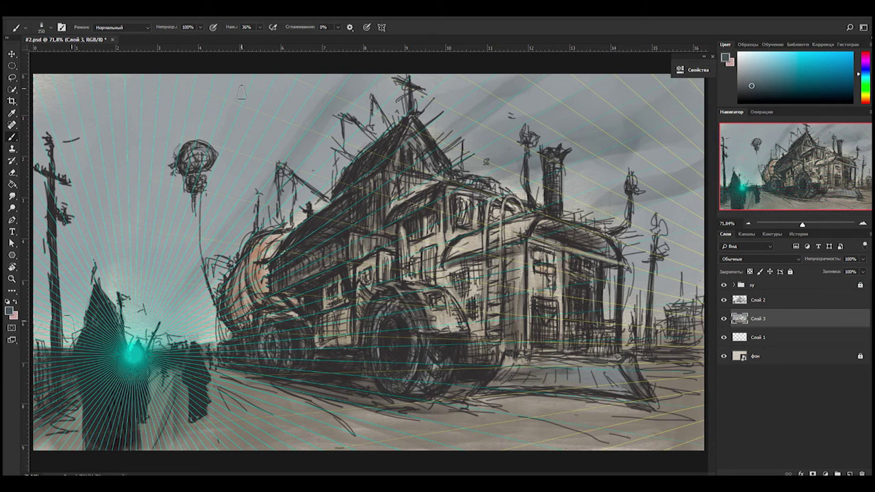
{"action": "left_click", "coordinate": [723, 284]}
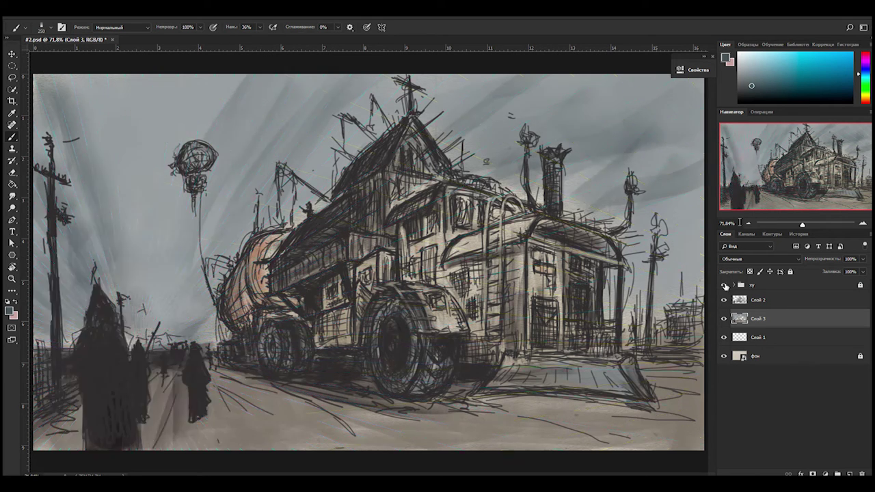
Choose a textured cloud brush and paint a dark cloud patch in the sky above the chimney.
{"action": "right_click", "coordinate": [682, 339]}
{"action": "scroll", "coordinate": [574, 341], "scroll_direction": "down", "scroll_amount": 3}
{"action": "double_click", "coordinate": [574, 342]}
{"action": "left_click_drag", "start_coordinate": [663, 110], "coordinate": [588, 157]}
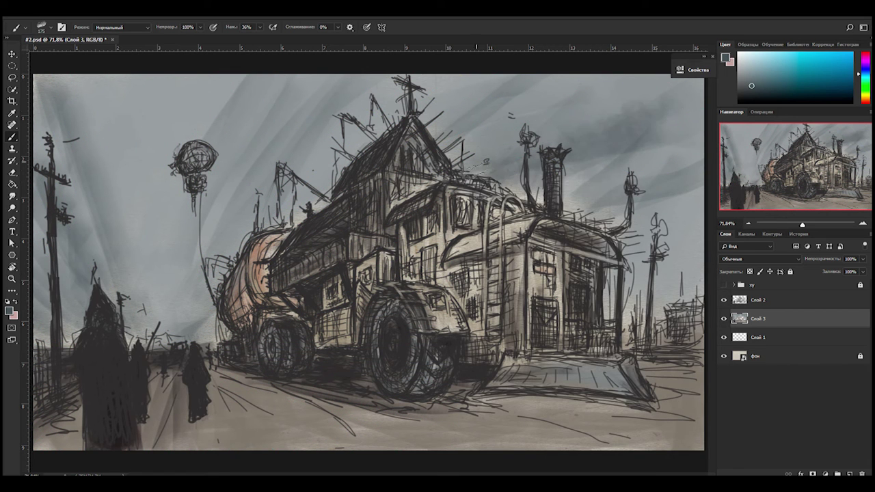
Enlarge the textured brush and spread dark clouds across the sky around the roof, chimney and tall pole.
{"action": "key", "text": "bracketright"}
{"action": "key", "text": "bracketright"}
{"action": "key", "text": "bracketright"}
{"action": "left_click_drag", "start_coordinate": [698, 150], "coordinate": [581, 205]}
{"action": "left_click_drag", "start_coordinate": [568, 89], "coordinate": [430, 130]}
{"action": "left_click_drag", "start_coordinate": [355, 89], "coordinate": [301, 110]}
{"action": "left_click_drag", "start_coordinate": [89, 109], "coordinate": [41, 219]}
{"action": "mouse_move", "coordinate": [130, 206]}
{"action": "left_mouse_down"}
{"action": "mouse_move", "coordinate": [129, 308]}
{"action": "mouse_move", "coordinate": [683, 205]}
{"action": "left_mouse_up"}
{"action": "left_click_drag", "start_coordinate": [656, 103], "coordinate": [444, 103]}
Cast a blue-grey tone over the foreground ground and the vehicle, enlarging the textured brush to 900.
{"action": "left_click_drag", "start_coordinate": [233, 424], "coordinate": [684, 424]}
{"action": "key", "text": "bracketright"}
{"action": "key", "text": "bracketright"}
{"action": "key", "text": "bracketright"}
{"action": "key", "text": "bracketright"}
{"action": "key", "text": "bracketright"}
{"action": "key", "text": "bracketright"}
{"action": "key", "text": "bracketright"}
{"action": "key", "text": "bracketright"}
{"action": "key", "text": "bracketright"}
{"action": "left_click_drag", "start_coordinate": [424, 273], "coordinate": [280, 294]}
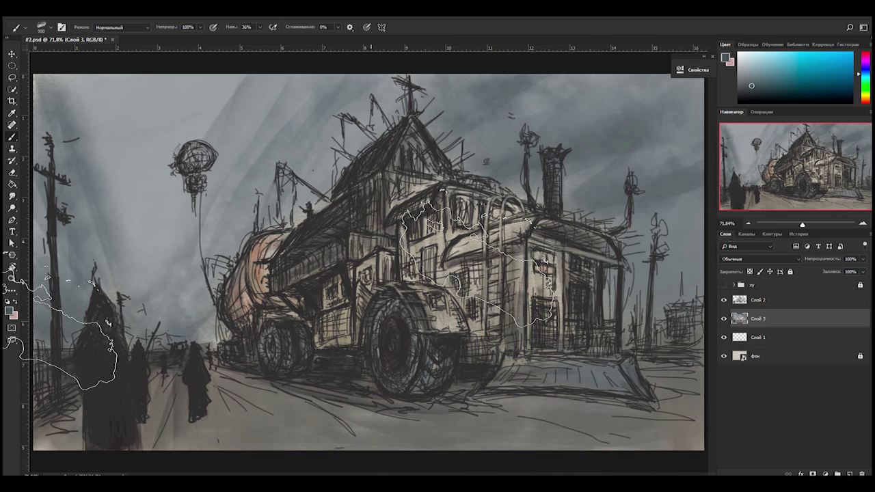
Sample the facade's beige and brush muted yellow-brown tones over the house front and plow with a much smaller textured brush.
{"action": "key", "text": "bracketleft"}
{"action": "key", "text": "bracketleft"}
{"action": "key", "text": "bracketleft"}
{"action": "key", "text": "bracketleft"}
{"action": "key", "text": "bracketleft"}
{"action": "key", "text": "bracketleft"}
{"action": "key", "text": "bracketleft"}
{"action": "key", "text": "bracketleft"}
{"action": "key", "text": "bracketleft"}
{"action": "key", "text": "bracketleft"}
{"action": "key", "text": "bracketleft"}
{"action": "left_click", "coordinate": [464, 314], "text": "alt"}
{"action": "key", "text": "bracketleft"}
{"action": "key", "text": "bracketleft"}
{"action": "left_click_drag", "start_coordinate": [540, 274], "coordinate": [554, 301]}
{"action": "left_click_drag", "start_coordinate": [561, 362], "coordinate": [588, 376]}
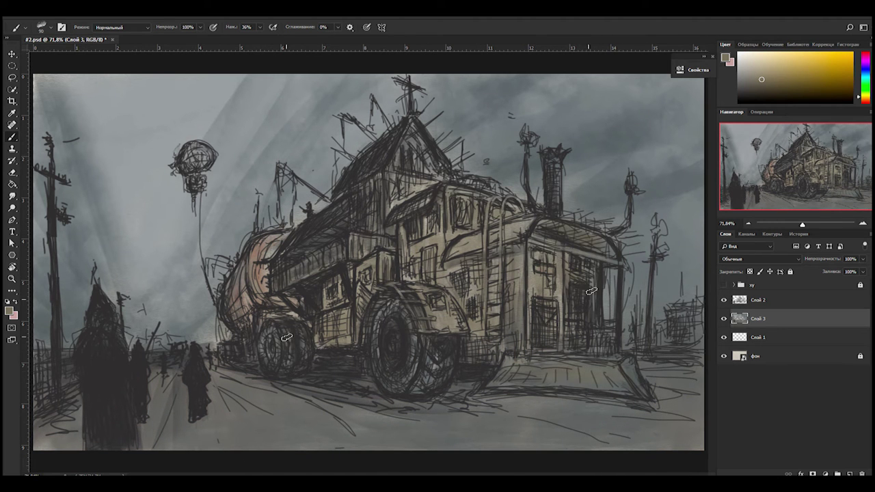
{"action": "key", "text": "bracketright"}
{"action": "key", "text": "bracketright"}
{"action": "key", "text": "bracketright"}
{"action": "mouse_move", "coordinate": [686, 61]}
{"action": "left_mouse_down"}
{"action": "mouse_move", "coordinate": [513, 152]}
{"action": "mouse_move", "coordinate": [686, 48]}
{"action": "left_mouse_up"}
{"action": "key", "text": "bracketleft"}
{"action": "key", "text": "bracketleft"}
{"action": "key", "text": "bracketleft"}
{"action": "key", "text": "bracketleft"}
{"action": "key", "text": "bracketleft"}
{"action": "left_click_drag", "start_coordinate": [26, 244], "coordinate": [97, 244]}
{"action": "key", "text": "ctrl+z"}
Brush diagonal teal cloud light into the sky behind the chimney with an enlarged textured brush.
{"action": "key", "text": "bracketright"}
{"action": "key", "text": "bracketright"}
{"action": "key", "text": "bracketright"}
{"action": "key", "text": "bracketright"}
{"action": "key", "text": "bracketright"}
{"action": "key", "text": "bracketright"}
{"action": "key", "text": "bracketright"}
{"action": "left_click_drag", "start_coordinate": [557, 167], "coordinate": [645, 78]}
{"action": "key", "text": "bracketleft"}
{"action": "key", "text": "bracketleft"}
{"action": "key", "text": "bracketleft"}
{"action": "key", "text": "bracketleft"}
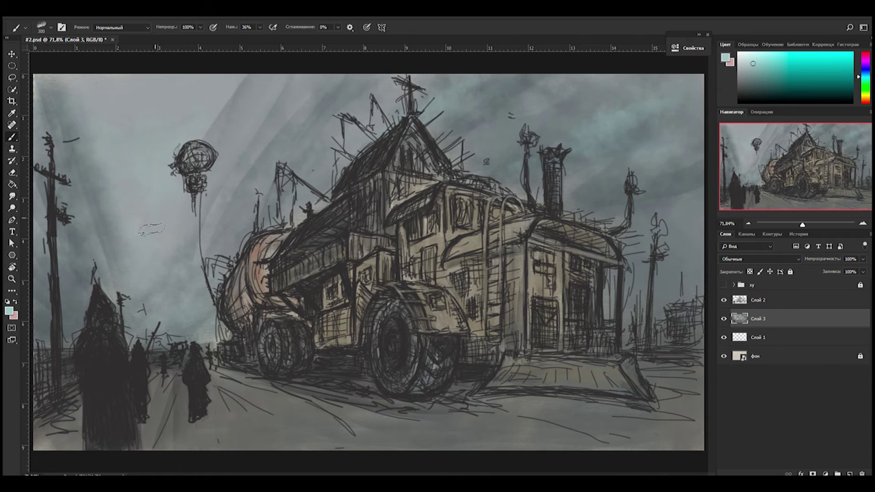
Paint a pale cyan glow in the sky beside the balloon, sampling the sky colour and shrinking the brush to 125.
{"action": "mouse_move", "coordinate": [166, 154]}
{"action": "left_mouse_down"}
{"action": "mouse_move", "coordinate": [142, 209]}
{"action": "mouse_move", "coordinate": [154, 151]}
{"action": "left_mouse_up"}
{"action": "left_click", "coordinate": [142, 209], "text": "alt"}
{"action": "key", "text": "bracketleft"}
{"action": "key", "text": "bracketleft"}
{"action": "key", "text": "bracketleft"}
{"action": "key", "text": "bracketleft"}
{"action": "key", "text": "bracketleft"}
{"action": "key", "text": "bracketleft"}
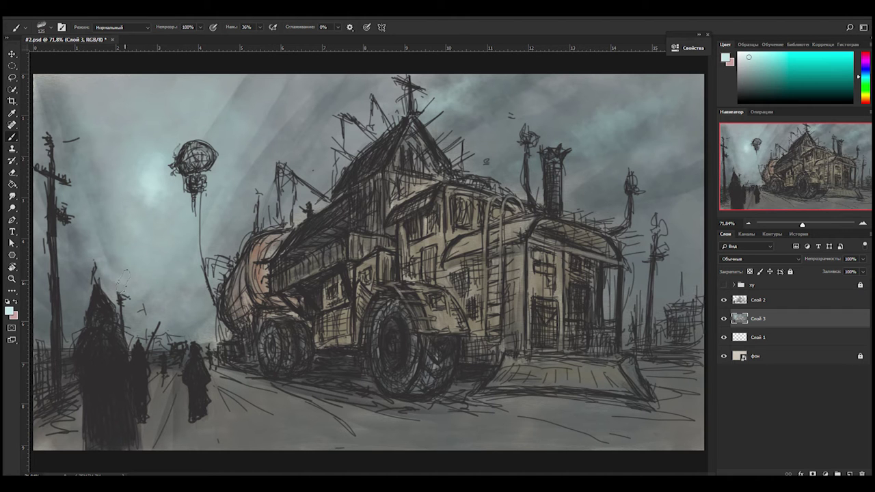
Lay a faint pale haze near the horizon with a soft round brush at size 250 and 20% opacity.
{"action": "key", "text": "bracketright"}
{"action": "key", "text": "bracketright"}
{"action": "key", "text": "bracketright"}
{"action": "key", "text": "bracketright"}
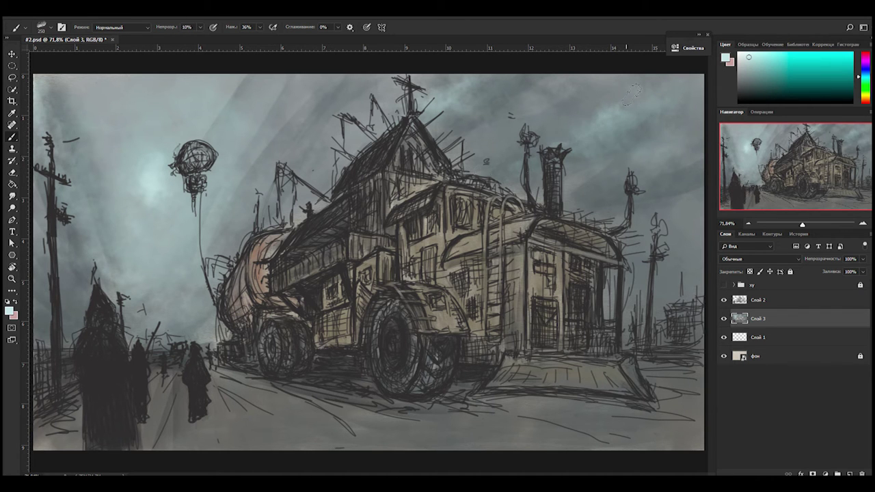
{"action": "right_click", "coordinate": [495, 168]}
{"action": "key", "text": "Return"}
{"action": "key", "text": "2"}
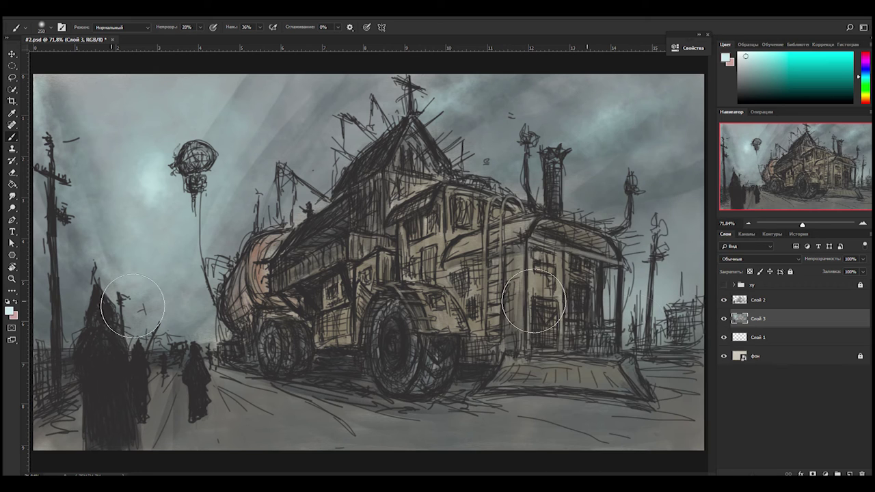
Add a new top layer and brush dark shadows over the hooded figures, foreground ground, roof, tank and wheels.
{"action": "key", "text": "ctrl+shift+alt+n"}
{"action": "left_click", "coordinate": [354, 375], "text": "alt"}
{"action": "right_click", "coordinate": [492, 291]}
{"action": "key", "text": "Return"}
{"action": "mouse_move", "coordinate": [108, 317]}
{"action": "left_mouse_down"}
{"action": "mouse_move", "coordinate": [60, 430]}
{"action": "mouse_move", "coordinate": [178, 363]}
{"action": "mouse_move", "coordinate": [98, 333]}
{"action": "mouse_move", "coordinate": [242, 367]}
{"action": "mouse_move", "coordinate": [263, 321]}
{"action": "mouse_move", "coordinate": [296, 330]}
{"action": "mouse_move", "coordinate": [266, 370]}
{"action": "mouse_move", "coordinate": [271, 385]}
{"action": "left_mouse_up"}
{"action": "key", "text": "bracketright"}
{"action": "left_click_drag", "start_coordinate": [200, 372], "coordinate": [184, 420]}
{"action": "key", "text": "bracketleft"}
{"action": "key", "text": "bracketleft"}
{"action": "mouse_move", "coordinate": [402, 218]}
{"action": "left_mouse_down"}
{"action": "mouse_move", "coordinate": [413, 270]}
{"action": "mouse_move", "coordinate": [297, 267]}
{"action": "mouse_move", "coordinate": [242, 304]}
{"action": "left_mouse_up"}
Add thin pale grey-green highlights to the wheel rims and treads with a small brush at 30% opacity.
{"action": "key", "text": "bracketleft"}
{"action": "right_click", "coordinate": [523, 336]}
{"action": "key", "text": "Escape"}
{"action": "key", "text": "bracketleft"}
{"action": "left_click", "coordinate": [266, 322], "text": "alt"}
{"action": "left_click", "coordinate": [285, 336], "text": "alt"}
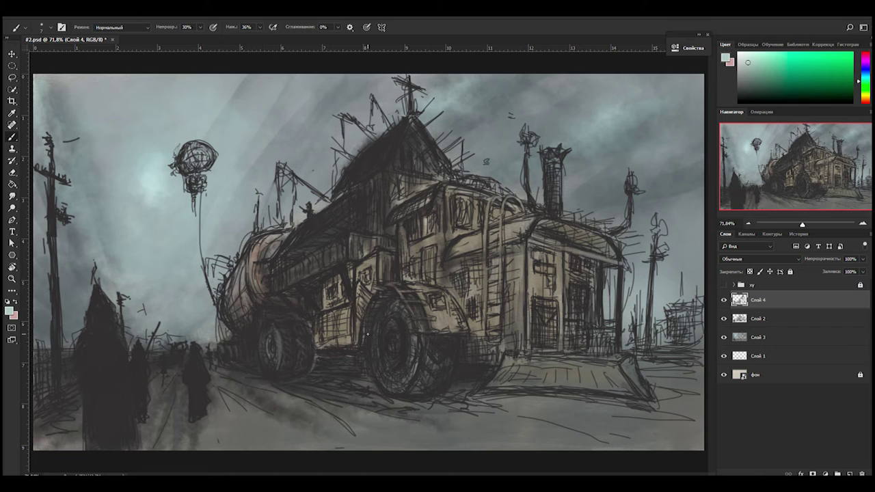
Tint the house walls and hood with sampled reddish brown, using a size 35 textured brush at 40% opacity.
{"action": "left_click", "coordinate": [266, 309], "text": "alt"}
{"action": "left_click", "coordinate": [108, 372], "text": "alt"}
{"action": "key", "text": "4"}
{"action": "key", "text": "bracketleft"}
{"action": "key", "text": "bracketleft"}
{"action": "left_click", "coordinate": [294, 309], "text": "alt"}
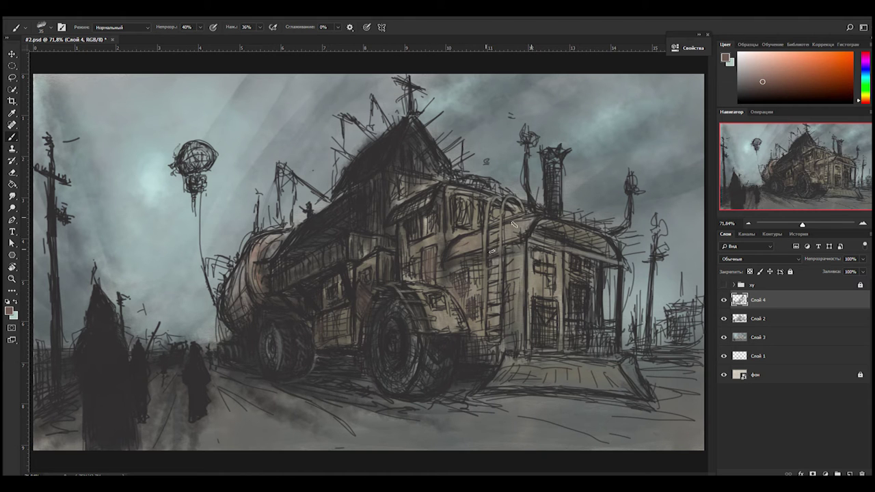
Touch light grey highlights onto the vehicle's windows, fender and roof gable with a small brush at 40% opacity.
{"action": "left_click", "coordinate": [471, 191], "text": "alt"}
{"action": "right_click", "coordinate": [451, 183]}
{"action": "left_click", "coordinate": [467, 272]}
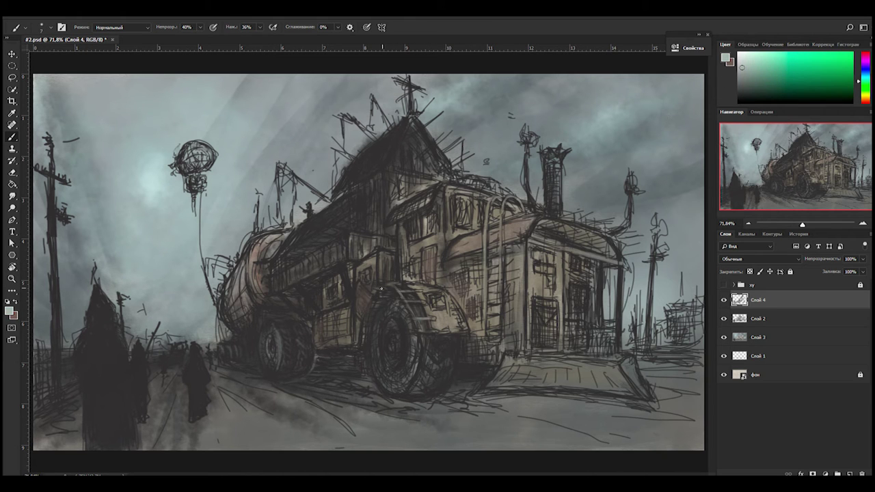
{"action": "key", "text": "bracketright"}
{"action": "key", "text": "bracketright"}
{"action": "key", "text": "bracketright"}
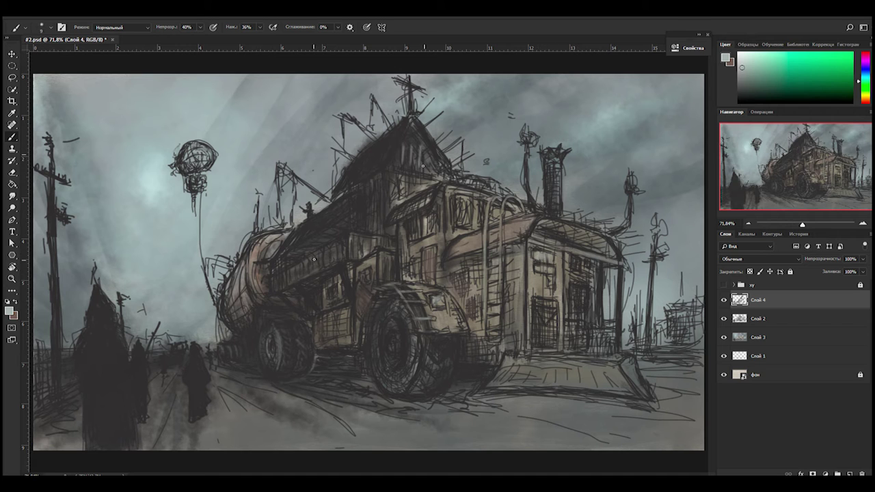
Choose a soft round brush and darken the ground beneath the plow and front wheel with black at size 125.
{"action": "left_click", "coordinate": [409, 328], "text": "alt"}
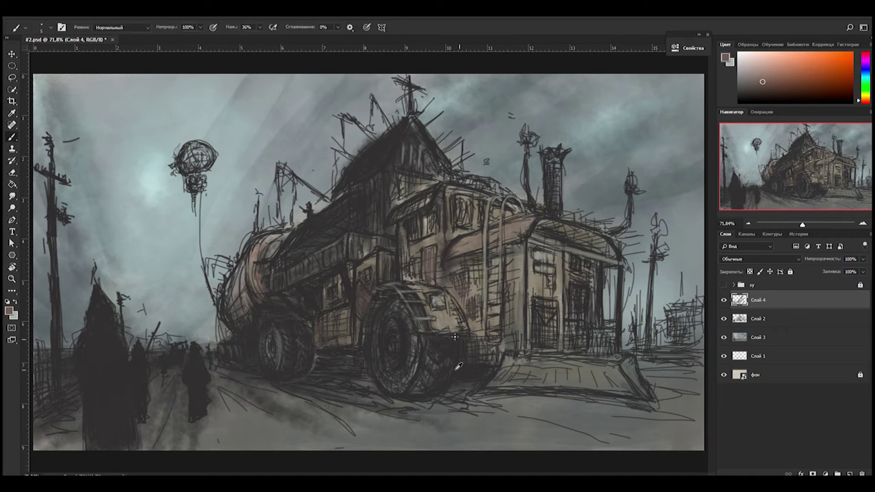
{"action": "right_click", "coordinate": [437, 183]}
{"action": "double_click", "coordinate": [469, 390]}
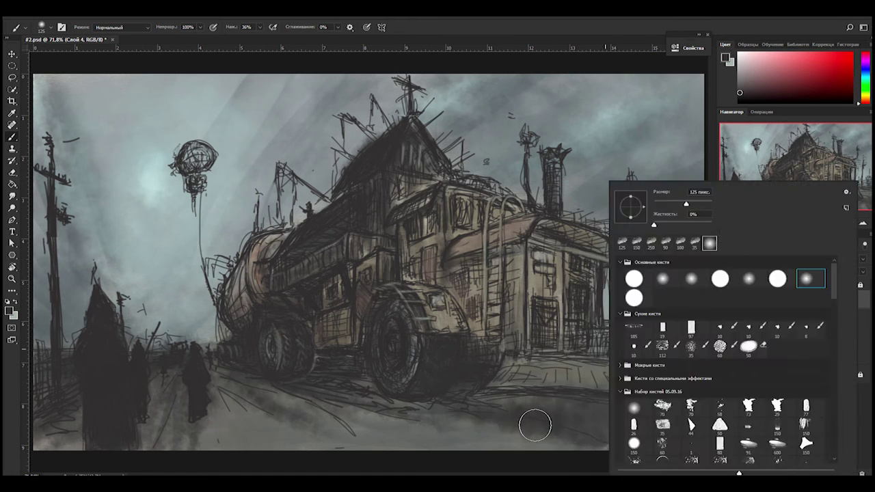
Brush soft pale haze around the distant hooded figures with a size 15 brush at 20% opacity, and restore full opacity.
{"action": "key", "text": "z"}
{"action": "left_click", "coordinate": [468, 342], "text": "alt"}
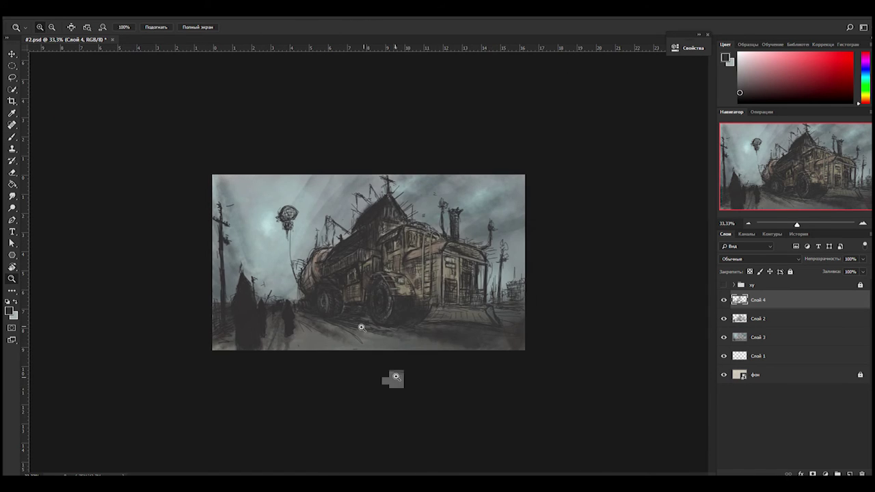
{"action": "left_click", "coordinate": [467, 342]}
{"action": "key", "text": "b"}
{"action": "key", "text": "x"}
{"action": "key", "text": "bracketleft"}
{"action": "key", "text": "bracketleft"}
{"action": "key", "text": "bracketleft"}
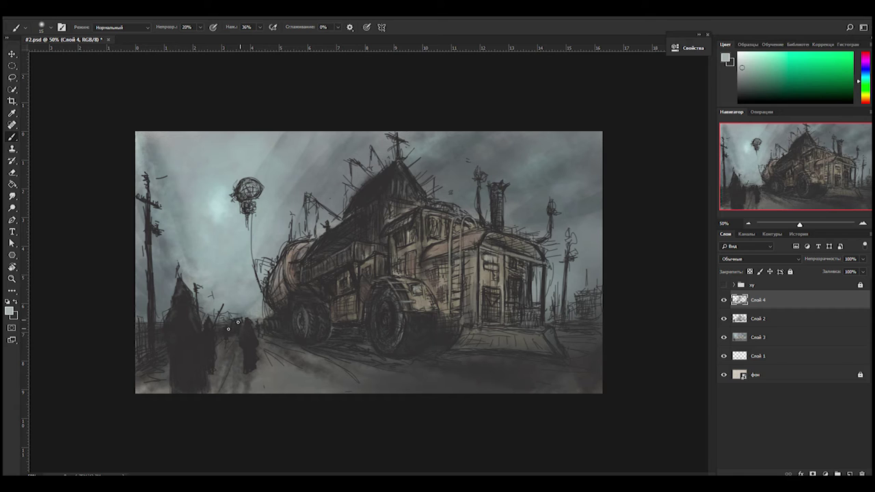
{"action": "key", "text": "x"}
{"action": "key", "text": "0"}
{"action": "key", "text": "x"}
Select a lower layer and colour the balloon reddish brown.
{"action": "key", "text": "alt+bracketleft"}
{"action": "key", "text": "alt+bracketleft"}
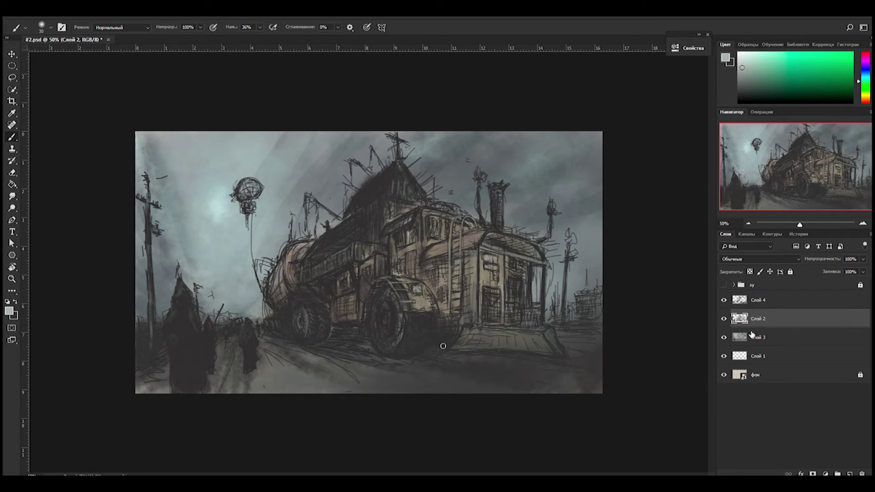
{"action": "left_click", "coordinate": [247, 198], "text": "alt"}
{"action": "left_click_drag", "start_coordinate": [247, 198], "coordinate": [251, 188]}
Return to the top layer and shade the rear tank, the vehicle's side and its front with dark brown tones.
{"action": "key", "text": "alt+bracketright"}
{"action": "left_click", "coordinate": [247, 193], "text": "alt"}
{"action": "left_click_drag", "start_coordinate": [286, 262], "coordinate": [276, 292]}
{"action": "mouse_move", "coordinate": [373, 260]}
{"action": "left_mouse_down"}
{"action": "mouse_move", "coordinate": [434, 286]}
{"action": "mouse_move", "coordinate": [451, 264]}
{"action": "mouse_move", "coordinate": [451, 321]}
{"action": "mouse_move", "coordinate": [516, 245]}
{"action": "mouse_move", "coordinate": [550, 267]}
{"action": "mouse_move", "coordinate": [523, 284]}
{"action": "mouse_move", "coordinate": [533, 335]}
{"action": "left_mouse_up"}
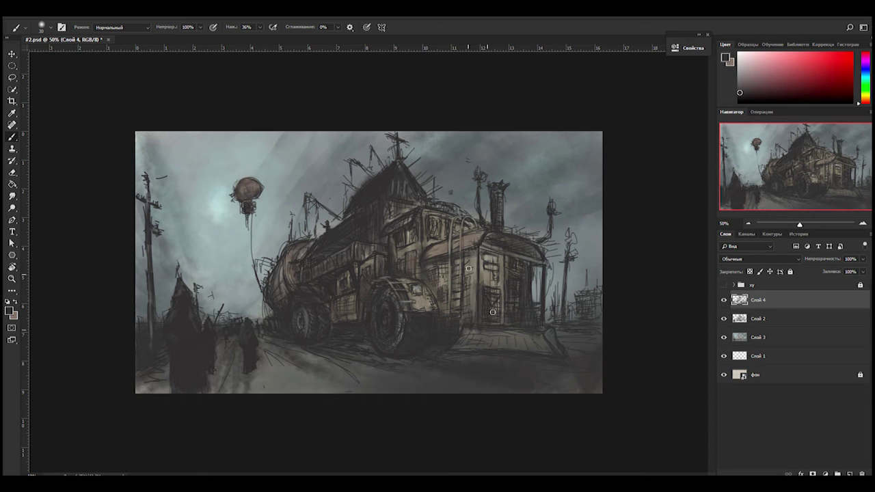
Paint light warm highlights on the facade, pipes, fender, front roof and rear tank, plus pale lamps on the roof spikes.
{"action": "left_click", "coordinate": [470, 300], "text": "alt"}
{"action": "left_click_drag", "start_coordinate": [461, 298], "coordinate": [461, 227]}
{"action": "mouse_move", "coordinate": [450, 312]}
{"action": "left_mouse_down"}
{"action": "mouse_move", "coordinate": [481, 233]}
{"action": "mouse_move", "coordinate": [425, 261]}
{"action": "mouse_move", "coordinate": [417, 290]}
{"action": "left_mouse_up"}
{"action": "mouse_move", "coordinate": [491, 267]}
{"action": "left_mouse_down"}
{"action": "mouse_move", "coordinate": [489, 296]}
{"action": "mouse_move", "coordinate": [501, 304]}
{"action": "mouse_move", "coordinate": [514, 286]}
{"action": "left_mouse_up"}
{"action": "left_click_drag", "start_coordinate": [506, 237], "coordinate": [541, 254]}
{"action": "mouse_move", "coordinate": [352, 266]}
{"action": "left_mouse_down"}
{"action": "mouse_move", "coordinate": [308, 285]}
{"action": "mouse_move", "coordinate": [337, 301]}
{"action": "mouse_move", "coordinate": [282, 269]}
{"action": "mouse_move", "coordinate": [289, 294]}
{"action": "left_mouse_up"}
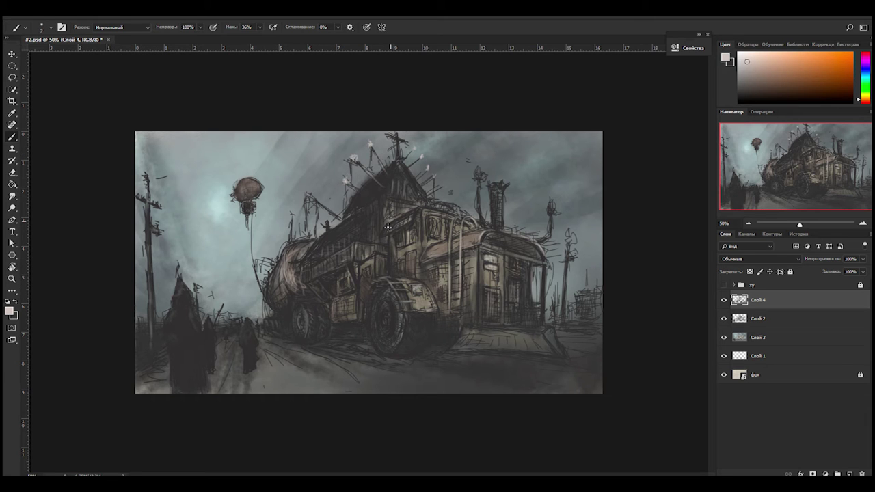
Paint dusty red accents on the awning, front roof and plow edge, and fill the upper windows with blue-grey.
{"action": "left_click", "coordinate": [408, 220], "text": "alt"}
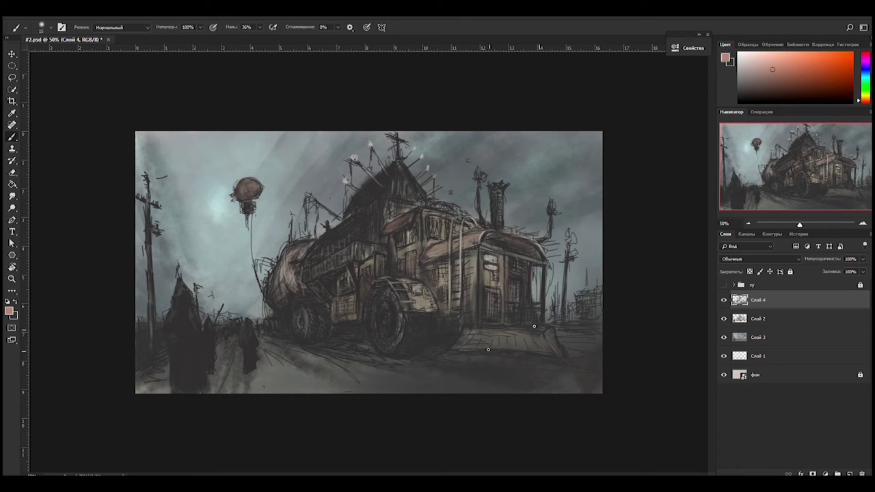
{"action": "left_click", "coordinate": [407, 192], "text": "alt"}
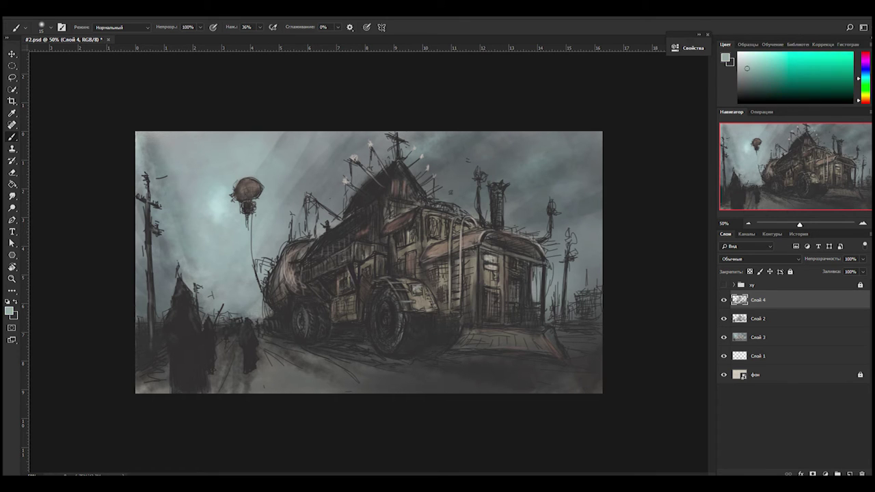
{"action": "left_click", "coordinate": [431, 223], "text": "alt"}
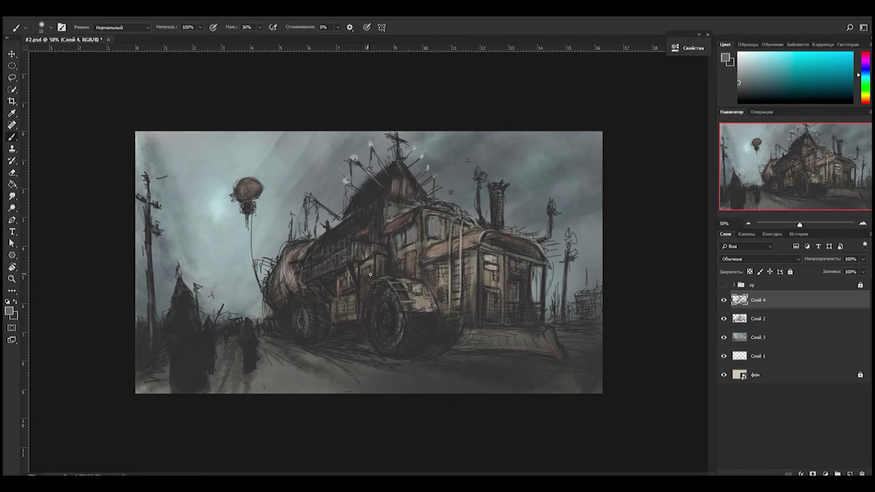
Define the long side roof with grey strokes and darken its edge with sampled black.
{"action": "mouse_move", "coordinate": [367, 230]}
{"action": "left_mouse_down"}
{"action": "mouse_move", "coordinate": [334, 230]}
{"action": "mouse_move", "coordinate": [354, 186]}
{"action": "left_mouse_up"}
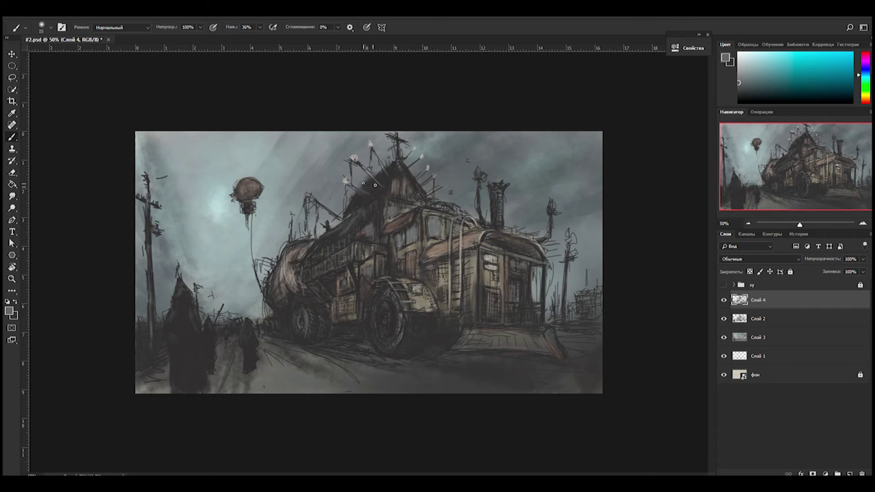
{"action": "left_click", "coordinate": [401, 166], "text": "alt"}
{"action": "left_click_drag", "start_coordinate": [348, 230], "coordinate": [328, 234]}
{"action": "key", "text": "bracketleft"}
Cover the chimney's sketch lines with smooth dark grey, using a larger soft brush.
{"action": "key", "text": "bracketright"}
{"action": "key", "text": "bracketright"}
{"action": "key", "text": "bracketright"}
{"action": "key", "text": "bracketright"}
{"action": "key", "text": "bracketright"}
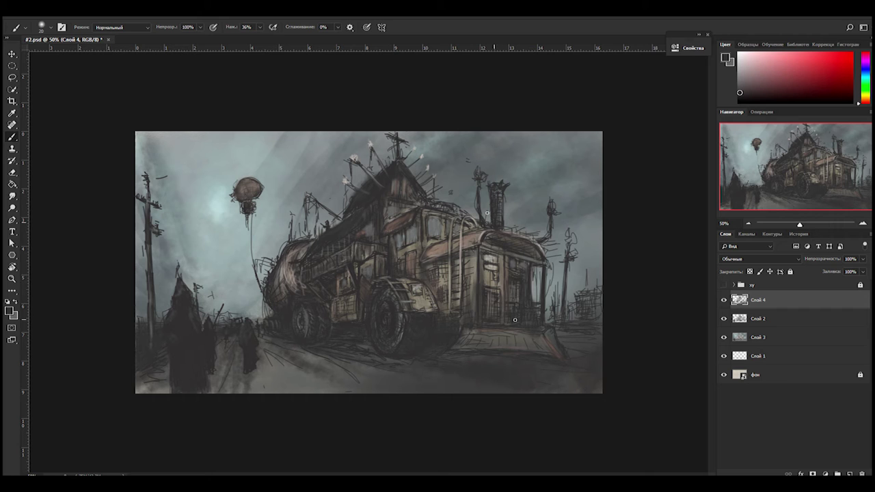
{"action": "left_click", "coordinate": [502, 190], "text": "alt"}
{"action": "left_click", "coordinate": [499, 231], "text": "alt"}
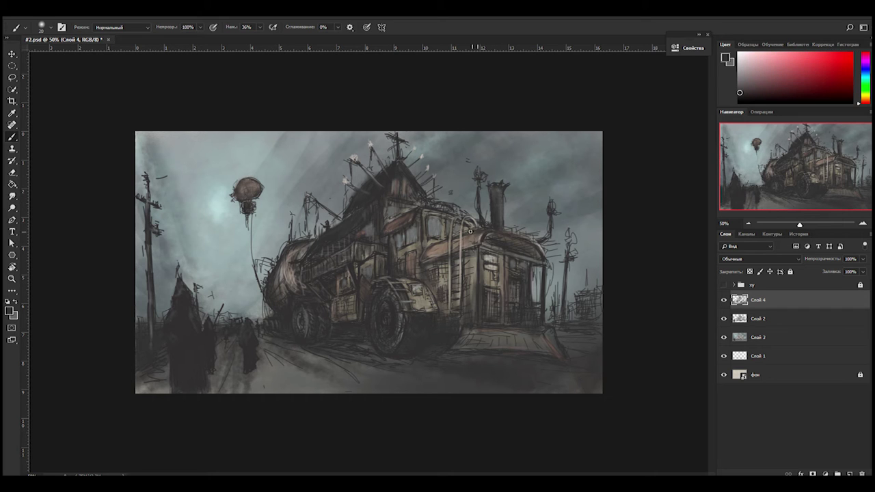
Paint a small pinkish-orange torch-like shape above the distant crowd, alternating between the pink and black colours.
{"action": "key", "text": "i"}
{"action": "left_click", "coordinate": [865, 101]}
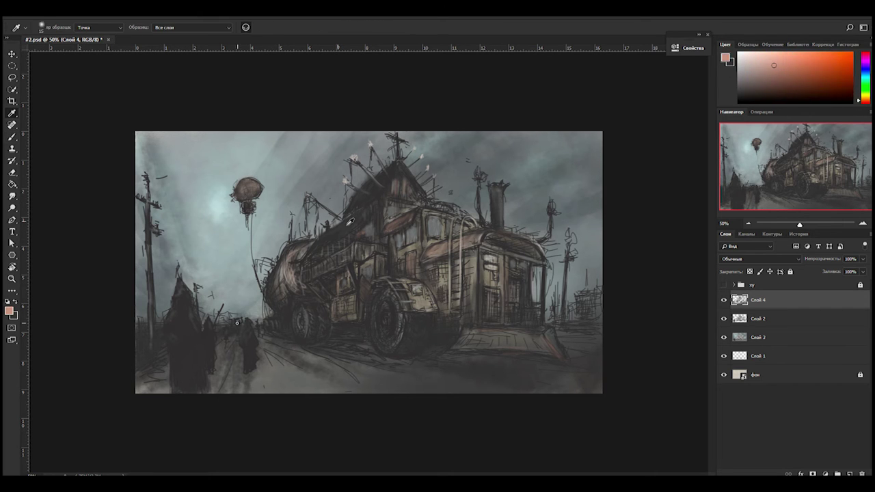
{"action": "key", "text": "b"}
{"action": "key", "text": "x"}
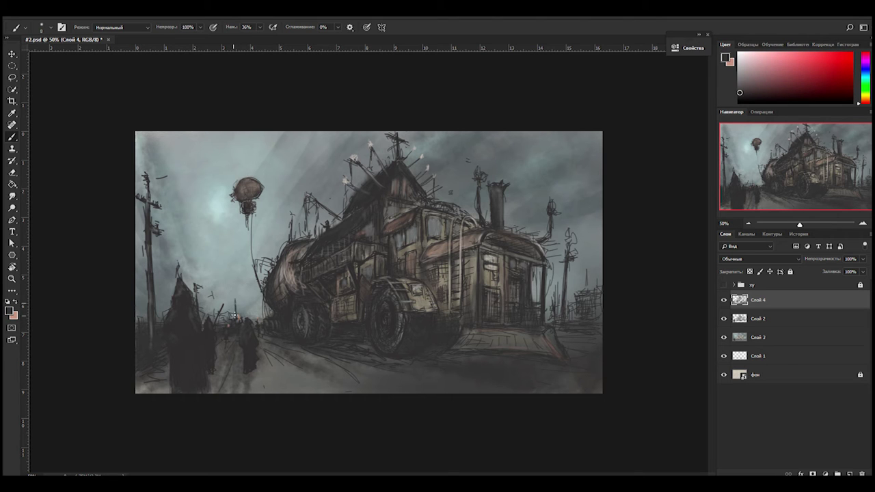
{"action": "key", "text": "x"}
{"action": "key", "text": "x"}
{"action": "key", "text": "x"}
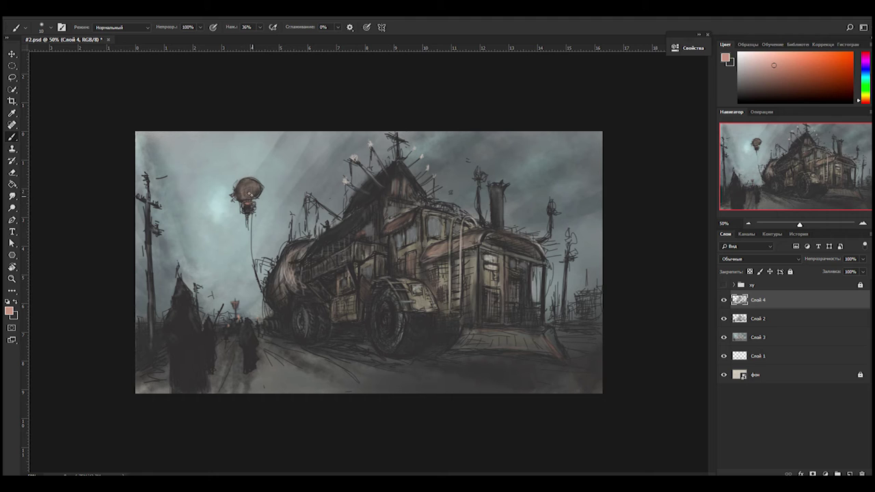
Brighten the rear tank with salmon-pink strokes and add reddish-brown accents to the house's walls and posts.
{"action": "mouse_move", "coordinate": [306, 261]}
{"action": "left_mouse_down"}
{"action": "mouse_move", "coordinate": [294, 291]}
{"action": "mouse_move", "coordinate": [274, 280]}
{"action": "mouse_move", "coordinate": [270, 296]}
{"action": "left_mouse_up"}
{"action": "key", "text": "bracketleft"}
{"action": "left_click", "coordinate": [407, 255], "text": "alt"}
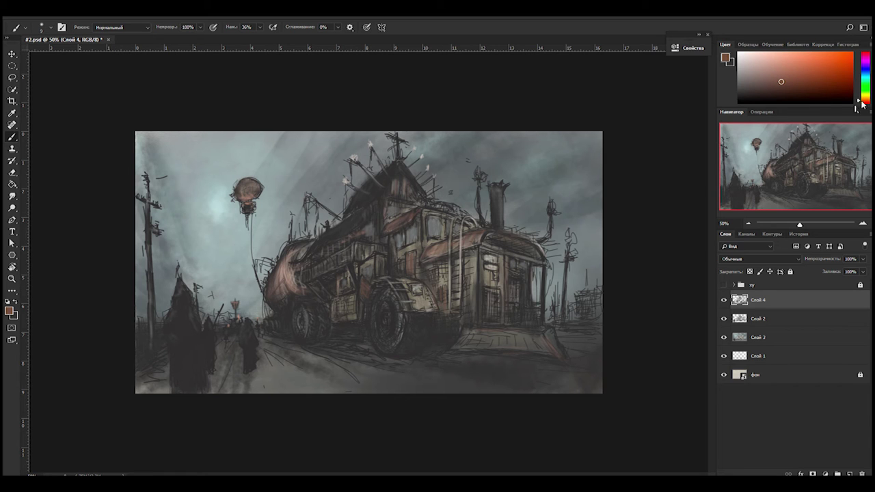
{"action": "left_click_drag", "start_coordinate": [378, 203], "coordinate": [378, 239]}
{"action": "left_click", "coordinate": [389, 167], "text": "alt"}
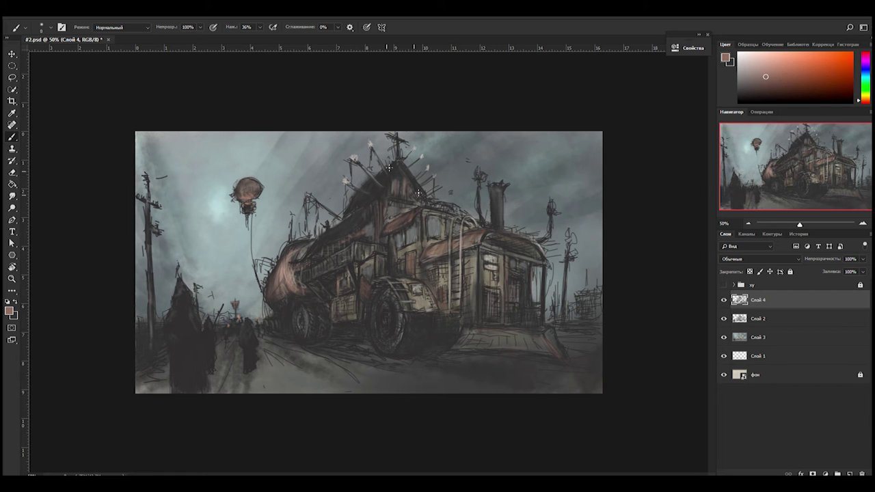
Darken the tall poles, distant buildings and plow beside the vehicle's front with a sampled dark colour.
{"action": "left_click", "coordinate": [493, 223], "text": "alt"}
{"action": "key", "text": "bracketright"}
{"action": "mouse_move", "coordinate": [568, 265]}
{"action": "left_mouse_down"}
{"action": "mouse_move", "coordinate": [566, 308]}
{"action": "mouse_move", "coordinate": [589, 313]}
{"action": "mouse_move", "coordinate": [596, 328]}
{"action": "mouse_move", "coordinate": [498, 335]}
{"action": "mouse_move", "coordinate": [547, 338]}
{"action": "mouse_move", "coordinate": [514, 324]}
{"action": "mouse_move", "coordinate": [507, 261]}
{"action": "mouse_move", "coordinate": [442, 287]}
{"action": "mouse_move", "coordinate": [423, 229]}
{"action": "left_mouse_up"}
{"action": "key", "text": "bracketright"}
{"action": "key", "text": "bracketright"}
{"action": "key", "text": "bracketright"}
{"action": "key", "text": "bracketright"}
{"action": "key", "text": "bracketleft"}
Extend the pale cyan glow down the sky below the balloon and lighten the sky above the roof with a larger brush.
{"action": "left_click", "coordinate": [233, 258], "text": "alt"}
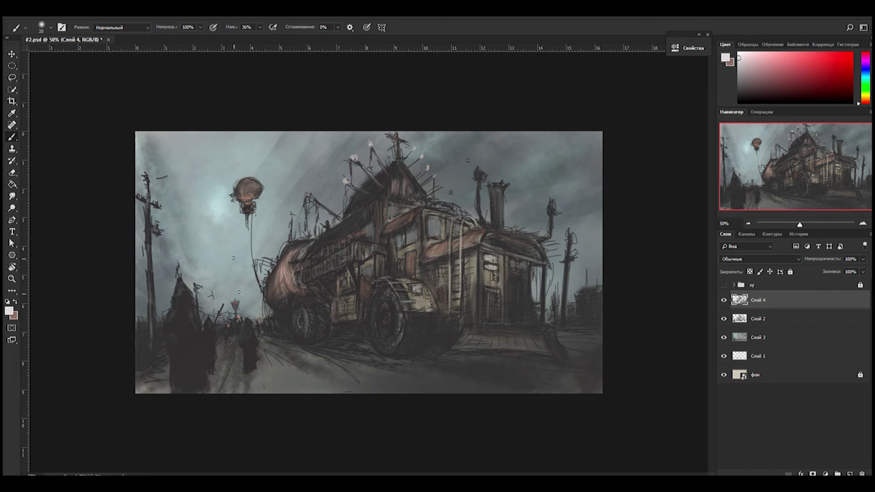
{"action": "left_click", "coordinate": [220, 205], "text": "alt"}
{"action": "key", "text": "bracketleft"}
{"action": "left_click_drag", "start_coordinate": [217, 211], "coordinate": [240, 248]}
{"action": "key", "text": "bracketright"}
{"action": "key", "text": "bracketright"}
{"action": "key", "text": "bracketright"}
{"action": "left_click_drag", "start_coordinate": [407, 146], "coordinate": [443, 127]}
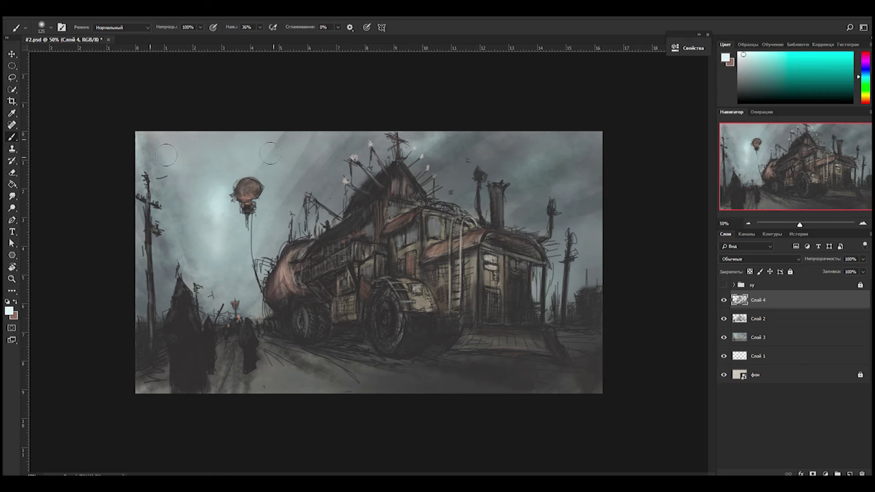
Paint small pale cyan strokes around the torch and the sky just above the distant crowd, varying the brush size.
{"action": "key", "text": "bracketleft"}
{"action": "key", "text": "bracketleft"}
{"action": "key", "text": "bracketleft"}
{"action": "key", "text": "bracketleft"}
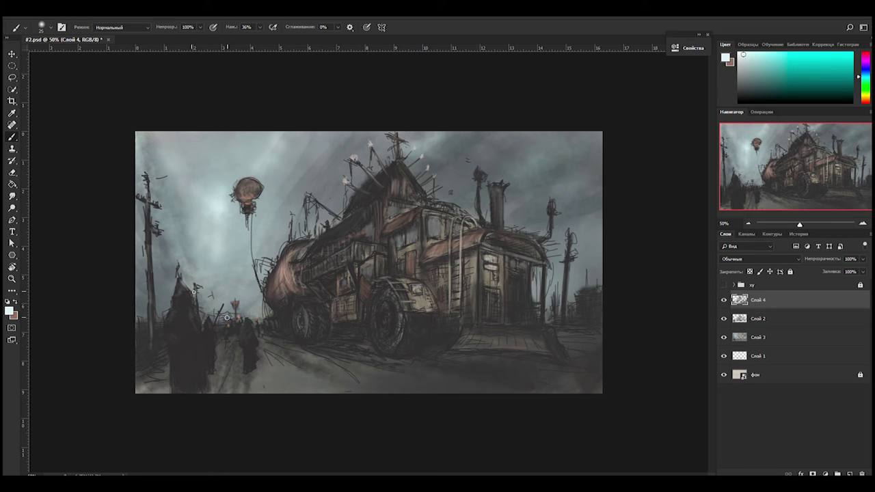
{"action": "key", "text": "bracketright"}
{"action": "key", "text": "bracketright"}
{"action": "key", "text": "bracketright"}
{"action": "key", "text": "bracketright"}
{"action": "key", "text": "bracketright"}
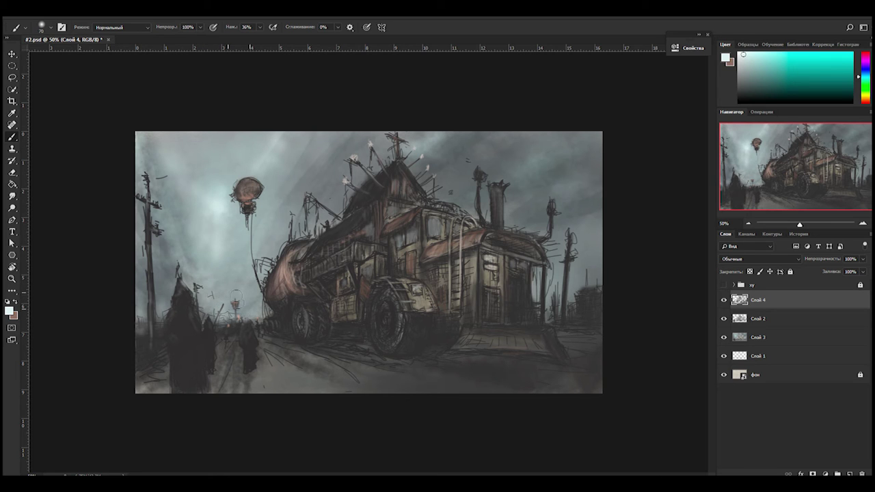
On layer Слой 2, erase stray sketch marks in the sky and beside the porch, and haze the hooded figures at 20% opacity.
{"action": "key", "text": "alt+bracketleft"}
{"action": "right_click", "coordinate": [216, 294]}
{"action": "left_click", "coordinate": [287, 119]}
{"action": "key", "text": "e"}
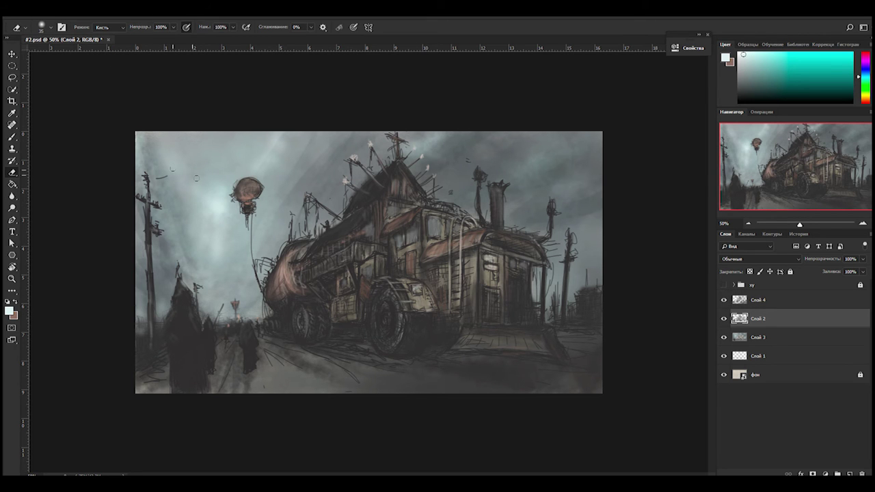
{"action": "left_click_drag", "start_coordinate": [537, 270], "coordinate": [539, 301]}
{"action": "key", "text": "r"}
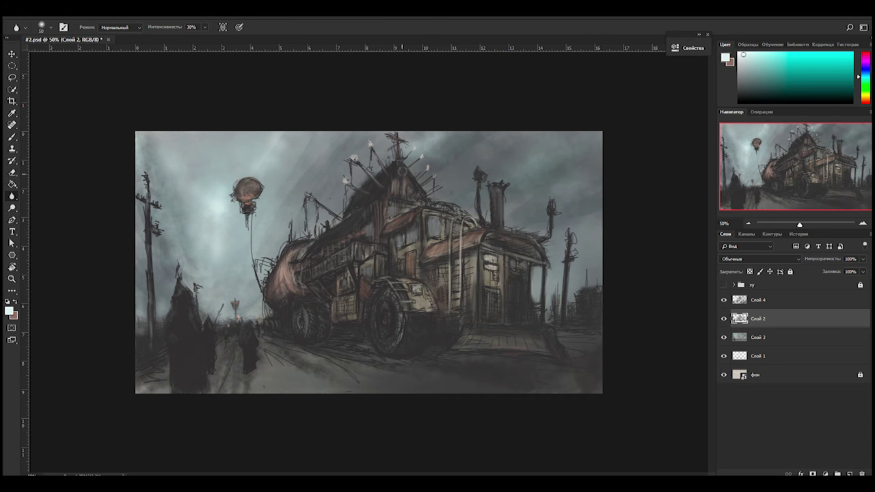
{"action": "key", "text": "e"}
{"action": "key", "text": "b"}
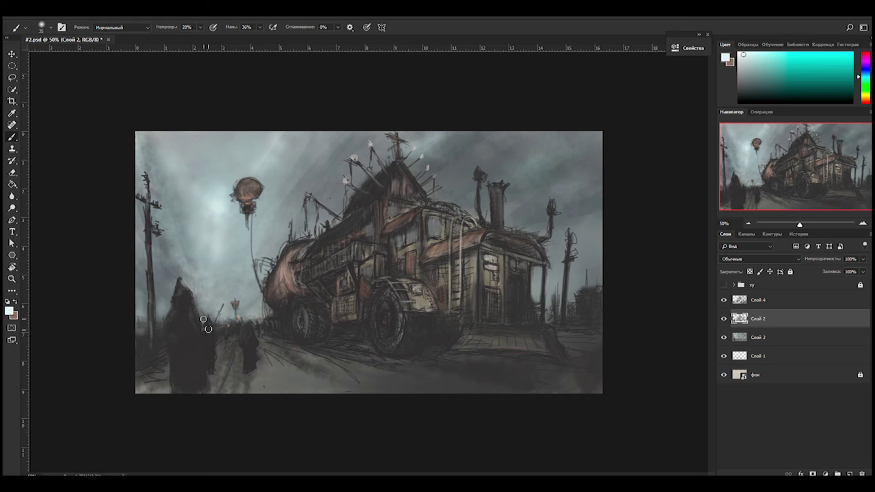
{"action": "left_click_drag", "start_coordinate": [177, 278], "coordinate": [156, 290]}
{"action": "key", "text": "4"}
{"action": "mouse_move", "coordinate": [561, 318]}
{"action": "left_mouse_down"}
{"action": "mouse_move", "coordinate": [557, 274]}
{"action": "mouse_move", "coordinate": [588, 266]}
{"action": "mouse_move", "coordinate": [600, 310]}
{"action": "left_mouse_up"}
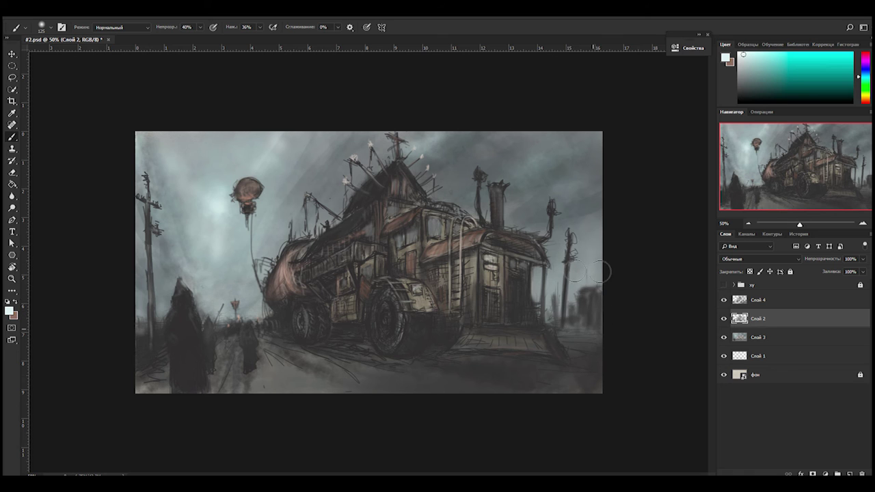
{"action": "key", "text": "ctrl+alt+z"}
{"action": "key", "text": "ctrl+alt+z"}
{"action": "key", "text": "ctrl+alt+z"}
{"action": "key", "text": "ctrl+alt+z"}
Veil the distant buildings beside the vehicle in pale mist and clean up around the nearby pole with a small eraser on layer Слой 4.
{"action": "mouse_move", "coordinate": [592, 315]}
{"action": "left_mouse_down"}
{"action": "mouse_move", "coordinate": [593, 239]}
{"action": "mouse_move", "coordinate": [569, 317]}
{"action": "mouse_move", "coordinate": [595, 316]}
{"action": "mouse_move", "coordinate": [541, 315]}
{"action": "mouse_move", "coordinate": [593, 292]}
{"action": "mouse_move", "coordinate": [605, 314]}
{"action": "left_mouse_up"}
{"action": "key", "text": "bracketleft"}
{"action": "key", "text": "bracketleft"}
{"action": "key", "text": "bracketleft"}
{"action": "key", "text": "bracketleft"}
{"action": "key", "text": "bracketleft"}
{"action": "key", "text": "bracketleft"}
{"action": "key", "text": "bracketleft"}
{"action": "key", "text": "bracketleft"}
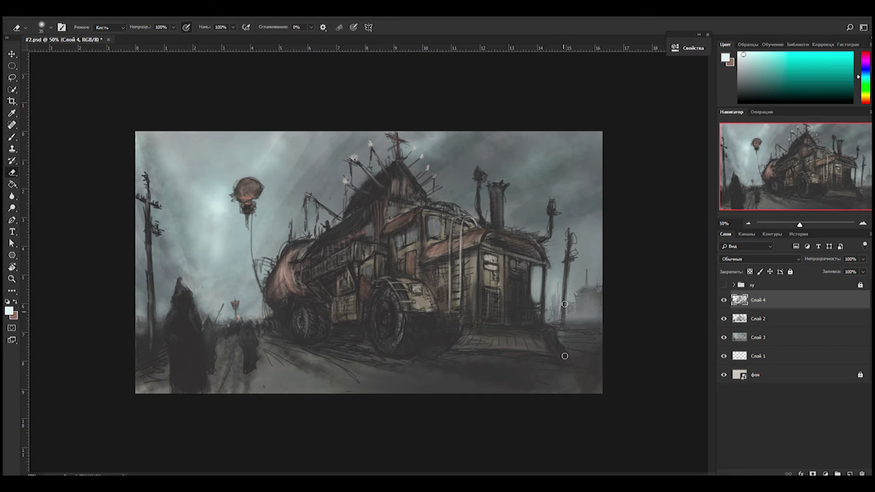
Darken the ground beside the plow and across the foreground with a sampled dark grey and a textured brush.
{"action": "left_click", "coordinate": [530, 376], "text": "alt"}
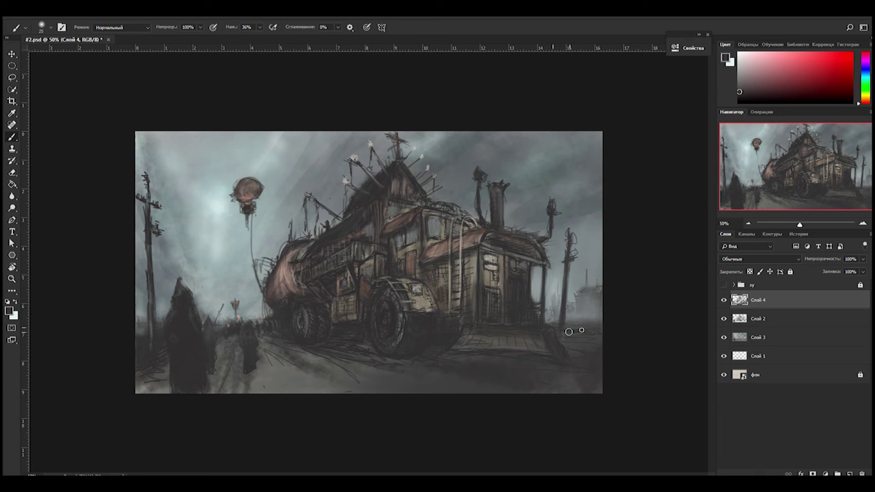
{"action": "key", "text": "period"}
{"action": "key", "text": "bracketleft"}
{"action": "key", "text": "bracketleft"}
{"action": "key", "text": "bracketleft"}
{"action": "key", "text": "bracketleft"}
{"action": "key", "text": "bracketleft"}
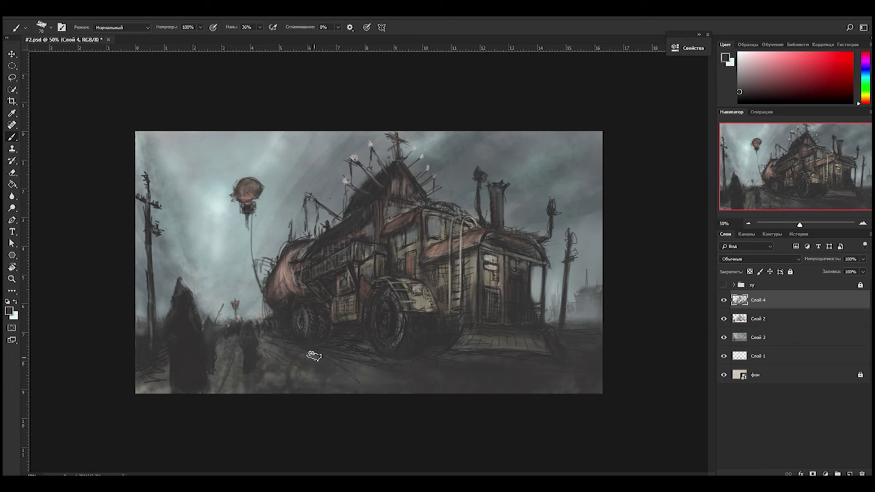
Streak pale highlights along the muddy road in the foreground with progressively smaller brush strokes.
{"action": "key", "text": "x"}
{"action": "left_click_drag", "start_coordinate": [138, 377], "coordinate": [167, 360]}
{"action": "key", "text": "bracketleft"}
{"action": "key", "text": "bracketleft"}
{"action": "key", "text": "bracketleft"}
{"action": "key", "text": "bracketleft"}
Add thin pale highlights to the utility pole near the hooded figures, the balloon basket, the roof posts and the house's upper walls and windows.
{"action": "left_click_drag", "start_coordinate": [148, 182], "coordinate": [158, 202]}
{"action": "left_click_drag", "start_coordinate": [235, 195], "coordinate": [248, 214]}
{"action": "left_click_drag", "start_coordinate": [304, 195], "coordinate": [304, 210]}
{"action": "left_click_drag", "start_coordinate": [314, 201], "coordinate": [317, 220]}
{"action": "left_click_drag", "start_coordinate": [354, 160], "coordinate": [344, 207]}
{"action": "left_click_drag", "start_coordinate": [324, 248], "coordinate": [323, 258]}
{"action": "left_click_drag", "start_coordinate": [346, 233], "coordinate": [335, 244]}
{"action": "left_click_drag", "start_coordinate": [375, 206], "coordinate": [379, 224]}
{"action": "left_click_drag", "start_coordinate": [394, 177], "coordinate": [394, 190]}
{"action": "left_click_drag", "start_coordinate": [433, 217], "coordinate": [436, 230]}
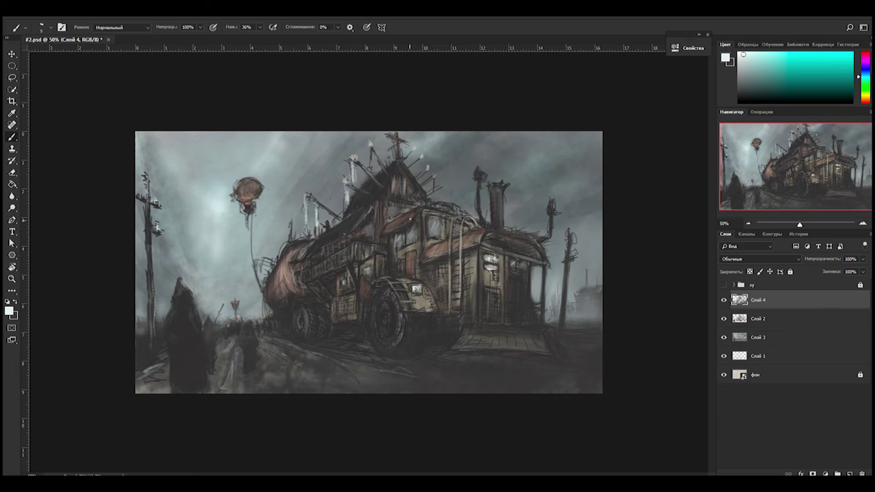
Add pale highlights to the pipes near the chimney, the utility pole behind the porch and the plow's edges.
{"action": "left_click_drag", "start_coordinate": [478, 169], "coordinate": [477, 181]}
{"action": "left_click_drag", "start_coordinate": [550, 201], "coordinate": [563, 309]}
{"action": "left_click_drag", "start_coordinate": [566, 231], "coordinate": [567, 263]}
{"action": "left_click_drag", "start_coordinate": [506, 357], "coordinate": [547, 353]}
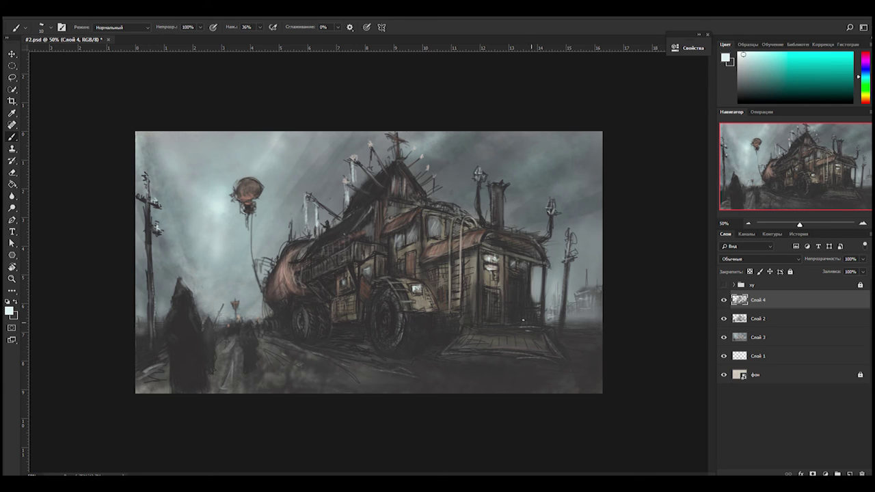
Lighten the front wheels with a soft brush at 10% opacity and soften the road strokes with the Blur tool.
{"action": "right_click", "coordinate": [385, 315]}
{"action": "key", "text": "1"}
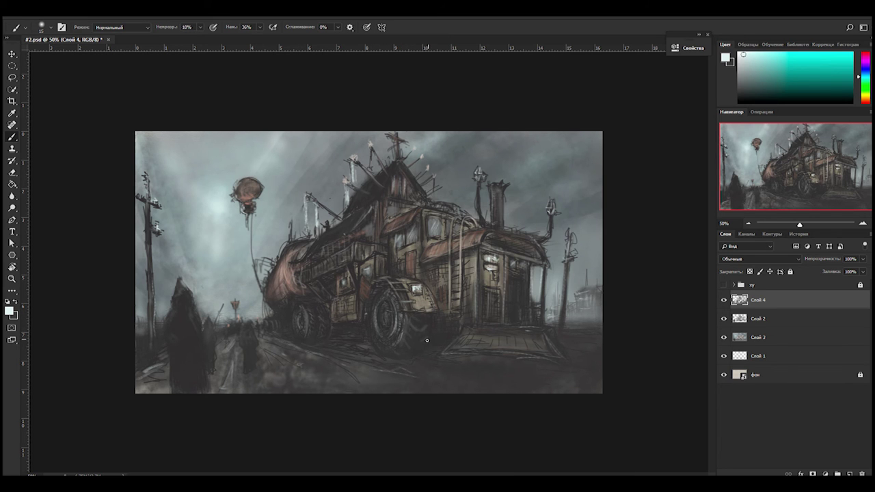
{"action": "left_click", "coordinate": [12, 196]}
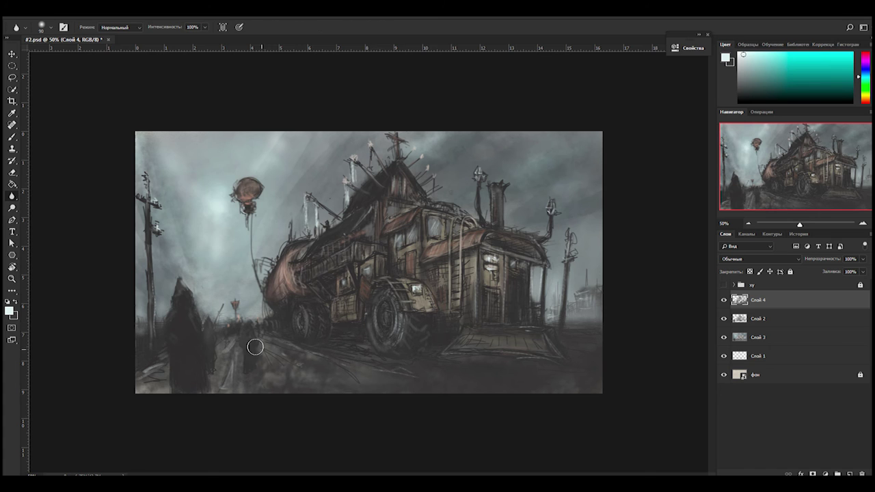
{"action": "right_click", "coordinate": [514, 175]}
{"action": "left_click_drag", "start_coordinate": [479, 198], "coordinate": [489, 199]}
Paint olive-brown plank texture over the house's front walls and the plow with a bristle brush.
{"action": "key", "text": "x"}
{"action": "key", "text": "b"}
{"action": "right_click", "coordinate": [511, 180]}
{"action": "key", "text": "Return"}
{"action": "key", "text": "bracketright"}
{"action": "key", "text": "bracketright"}
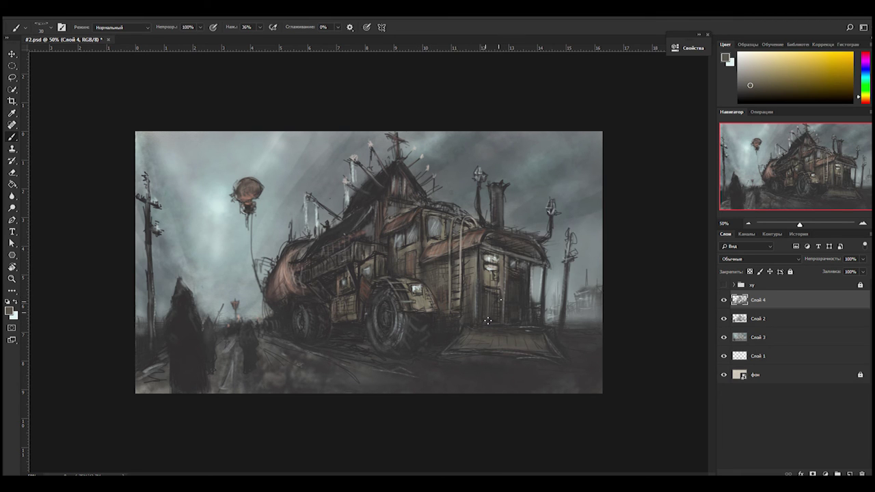
Brush olive-brown texture across the muddy road beneath and in front of the vehicle.
{"action": "key", "text": "bracketright"}
{"action": "key", "text": "bracketright"}
{"action": "key", "text": "bracketleft"}
{"action": "key", "text": "bracketleft"}
{"action": "key", "text": "bracketleft"}
{"action": "key", "text": "bracketleft"}
{"action": "key", "text": "bracketleft"}
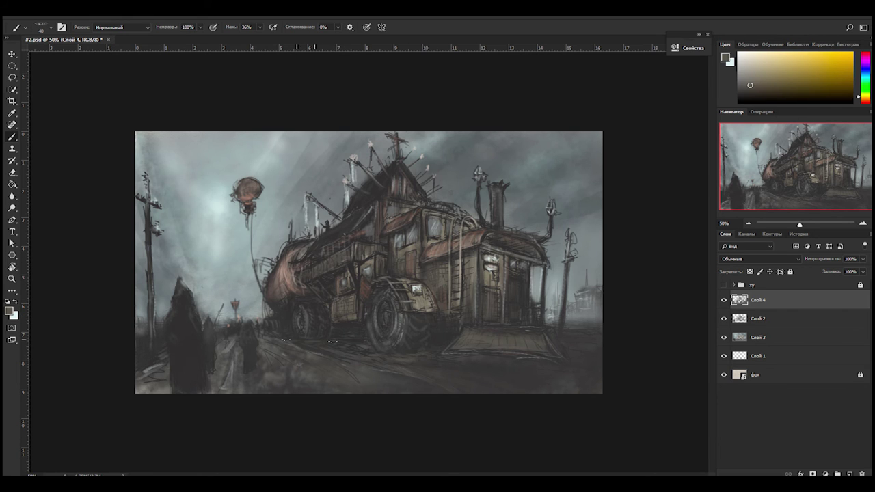
Tint the curved cab roof olive-brown and add thin pale highlights to the rear tank, roof edges and plow.
{"action": "key", "text": "bracketleft"}
{"action": "key", "text": "bracketleft"}
{"action": "key", "text": "x"}
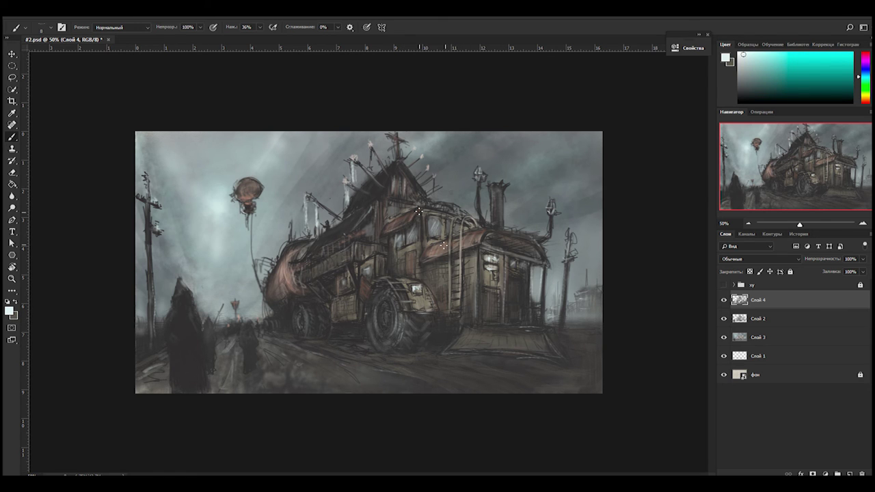
{"action": "left_click", "coordinate": [438, 205], "text": "alt"}
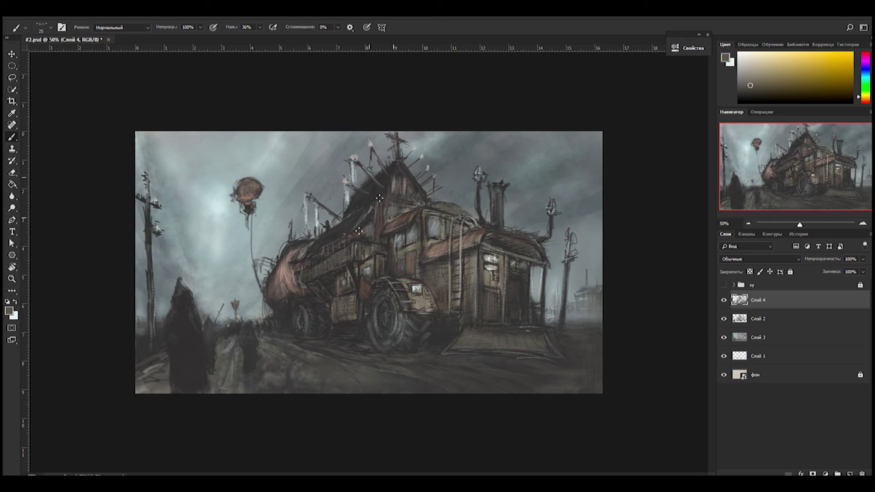
{"action": "key", "text": "x"}
{"action": "key", "text": "bracketright"}
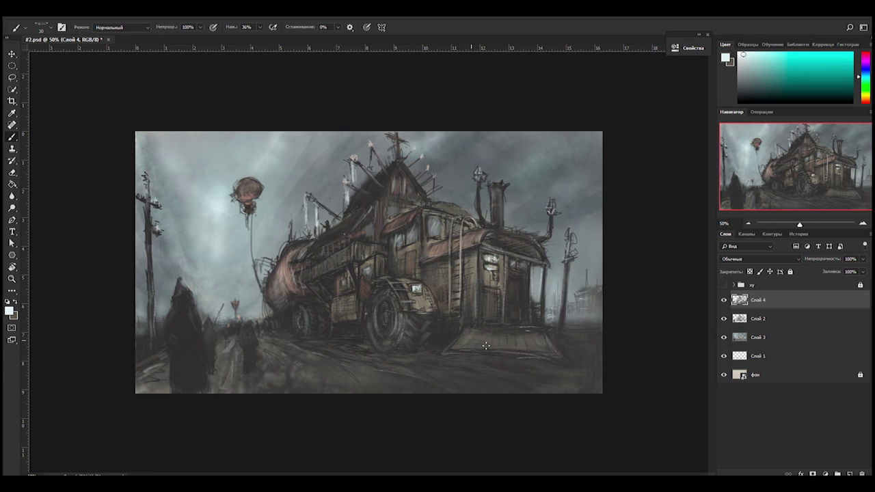
Retouch the hooded figures and the crowd beside the road with colours sampled around them.
{"action": "left_click", "coordinate": [242, 332], "text": "alt"}
{"action": "left_click", "coordinate": [210, 333], "text": "alt"}
{"action": "right_click", "coordinate": [434, 182]}
Create a new layer and paint a soft beige glow around the porch lamp, front wall and plow with a larger brush.
{"action": "left_click", "coordinate": [490, 329], "text": "alt"}
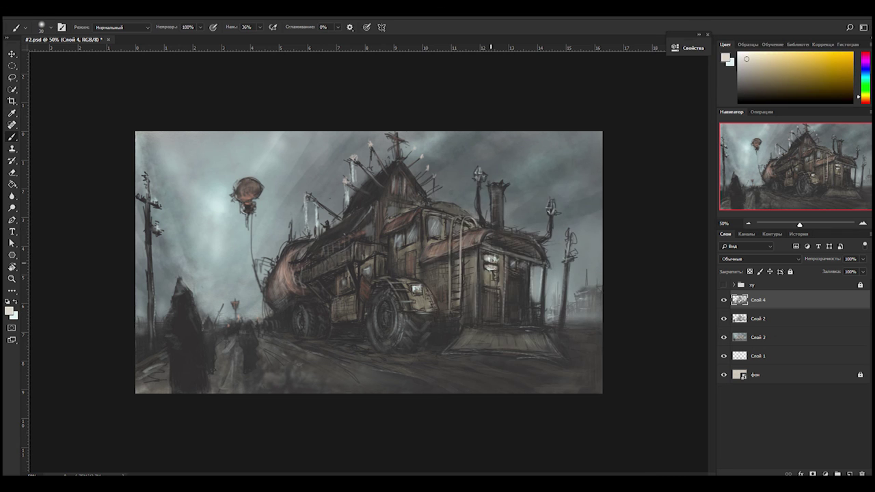
{"action": "key", "text": "bracketright"}
{"action": "key", "text": "bracketright"}
{"action": "key", "text": "bracketright"}
{"action": "key", "text": "bracketright"}
{"action": "key", "text": "bracketright"}
{"action": "key", "text": "bracketright"}
{"action": "left_click", "coordinate": [850, 473]}
{"action": "mouse_move", "coordinate": [470, 267]}
{"action": "left_mouse_down"}
{"action": "mouse_move", "coordinate": [410, 309]}
{"action": "mouse_move", "coordinate": [504, 373]}
{"action": "mouse_move", "coordinate": [442, 369]}
{"action": "mouse_move", "coordinate": [471, 273]}
{"action": "left_mouse_up"}
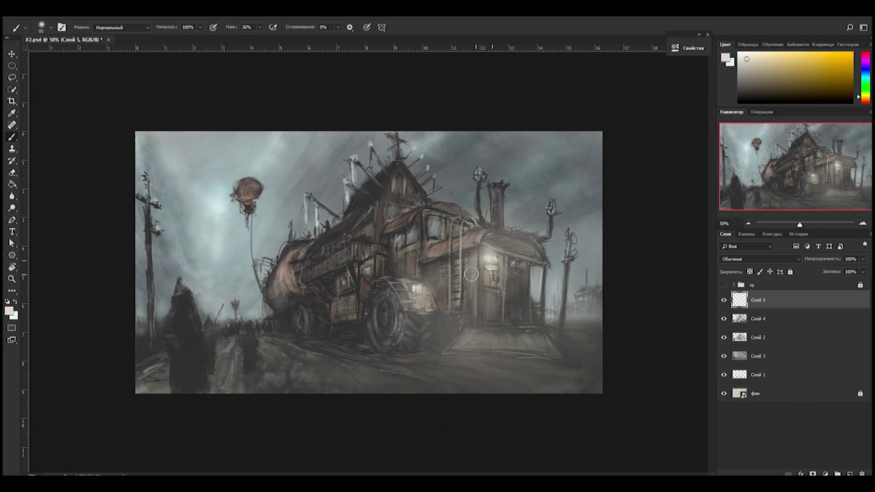
Paint warm cream glows on the headlight, the roof candles, the gable cross and the posts along the roof.
{"action": "left_click", "coordinate": [416, 289], "text": "alt"}
{"action": "key", "text": "bracketleft"}
{"action": "key", "text": "bracketleft"}
{"action": "key", "text": "bracketleft"}
{"action": "key", "text": "bracketleft"}
{"action": "key", "text": "bracketleft"}
{"action": "key", "text": "bracketleft"}
{"action": "mouse_move", "coordinate": [431, 168]}
{"action": "left_mouse_down"}
{"action": "mouse_move", "coordinate": [340, 161]}
{"action": "mouse_move", "coordinate": [391, 177]}
{"action": "mouse_move", "coordinate": [377, 198]}
{"action": "left_mouse_up"}
{"action": "left_click_drag", "start_coordinate": [394, 134], "coordinate": [395, 153]}
{"action": "mouse_move", "coordinate": [352, 218]}
{"action": "left_mouse_down"}
{"action": "mouse_move", "coordinate": [366, 246]}
{"action": "mouse_move", "coordinate": [320, 199]}
{"action": "left_mouse_up"}
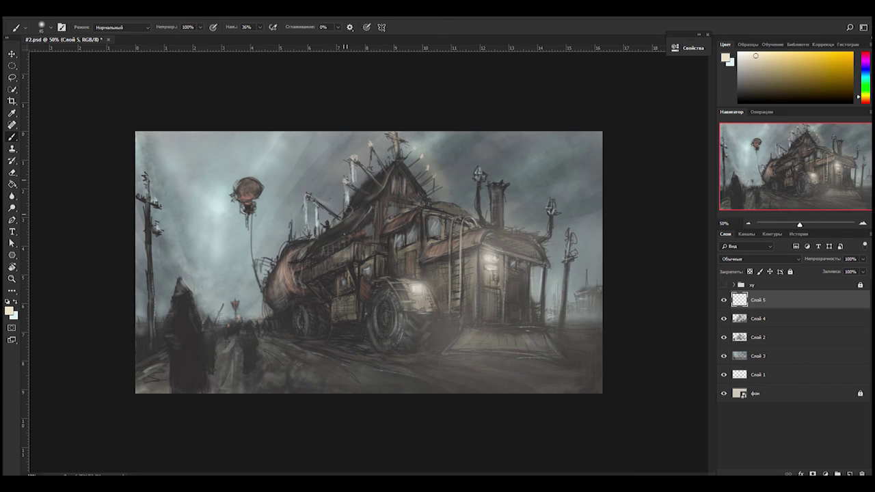
Intensify the sky glow beside the balloon with a sampled pale cyan and a soft brush enlarged to 250.
{"action": "left_click", "coordinate": [219, 205], "text": "alt"}
{"action": "key", "text": "bracketright"}
{"action": "key", "text": "bracketright"}
{"action": "key", "text": "bracketright"}
{"action": "key", "text": "bracketright"}
{"action": "key", "text": "bracketright"}
{"action": "key", "text": "bracketright"}
{"action": "key", "text": "bracketright"}
{"action": "key", "text": "bracketright"}
{"action": "key", "text": "bracketright"}
{"action": "key", "text": "bracketright"}
{"action": "key", "text": "bracketright"}
{"action": "left_click", "coordinate": [217, 209]}
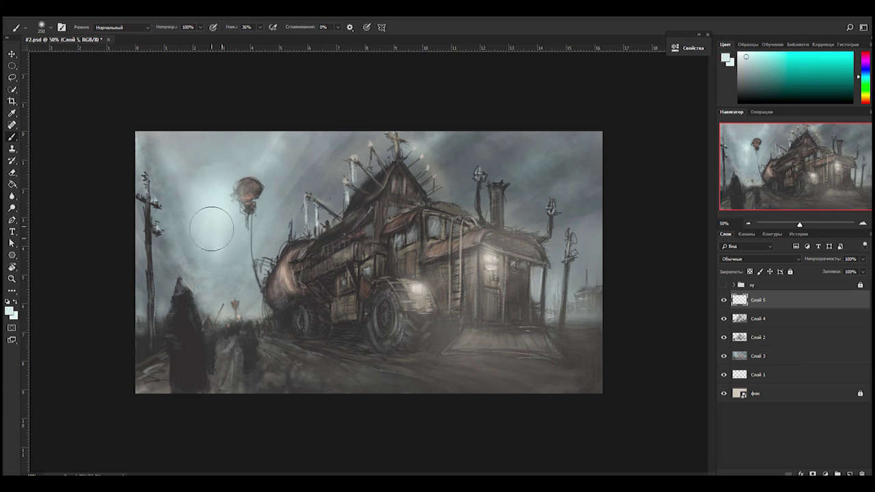
Paint pale cyan rim light along the rear tank and the balloon with a much smaller soft brush.
{"action": "key", "text": "bracketleft"}
{"action": "key", "text": "bracketleft"}
{"action": "key", "text": "bracketleft"}
{"action": "key", "text": "bracketleft"}
{"action": "key", "text": "bracketleft"}
{"action": "key", "text": "bracketleft"}
{"action": "key", "text": "bracketleft"}
{"action": "key", "text": "bracketleft"}
{"action": "key", "text": "bracketleft"}
{"action": "key", "text": "bracketleft"}
{"action": "key", "text": "bracketleft"}
{"action": "key", "text": "bracketleft"}
{"action": "key", "text": "bracketleft"}
{"action": "key", "text": "bracketleft"}
{"action": "key", "text": "bracketleft"}
{"action": "key", "text": "bracketleft"}
{"action": "key", "text": "bracketleft"}
{"action": "mouse_move", "coordinate": [267, 293]}
{"action": "left_mouse_down"}
{"action": "mouse_move", "coordinate": [283, 252]}
{"action": "mouse_move", "coordinate": [268, 290]}
{"action": "left_mouse_up"}
{"action": "key", "text": "bracketleft"}
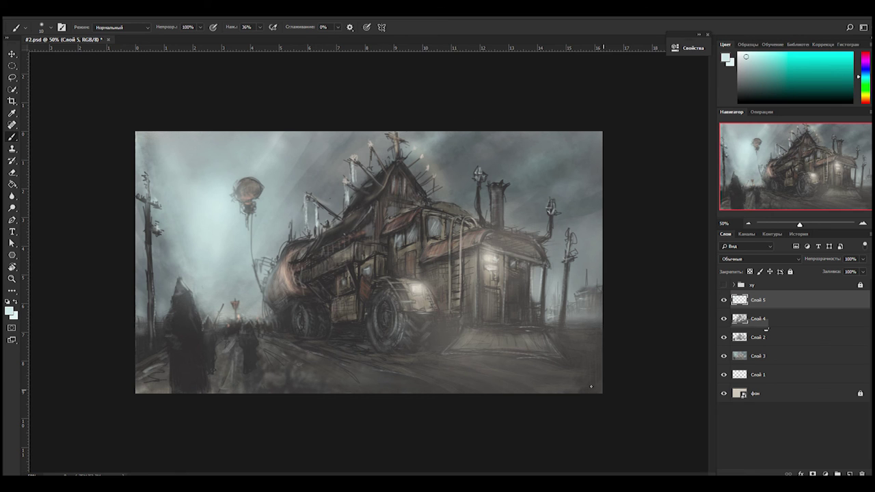
On layer Слой 4, darken the foreground ground and lower-right corner of the painting with a large soft black brush.
{"action": "left_click", "coordinate": [757, 319]}
{"action": "key", "text": "d"}
{"action": "key", "text": "bracketright"}
{"action": "key", "text": "bracketright"}
{"action": "key", "text": "bracketright"}
{"action": "key", "text": "bracketright"}
{"action": "key", "text": "bracketright"}
{"action": "key", "text": "bracketright"}
{"action": "key", "text": "bracketright"}
{"action": "key", "text": "bracketright"}
{"action": "key", "text": "bracketright"}
{"action": "key", "text": "bracketright"}
{"action": "key", "text": "bracketright"}
{"action": "key", "text": "bracketright"}
{"action": "key", "text": "bracketright"}
{"action": "key", "text": "bracketright"}
{"action": "key", "text": "bracketright"}
{"action": "left_click_drag", "start_coordinate": [549, 387], "coordinate": [635, 314]}
{"action": "mouse_move", "coordinate": [478, 410]}
{"action": "left_mouse_down"}
{"action": "mouse_move", "coordinate": [430, 385]}
{"action": "mouse_move", "coordinate": [519, 357]}
{"action": "left_mouse_up"}
Deepen the shadow around the tractor's wheels and lower body with a smaller soft black brush.
{"action": "key", "text": "bracketleft"}
{"action": "key", "text": "bracketleft"}
{"action": "key", "text": "bracketleft"}
{"action": "key", "text": "bracketleft"}
{"action": "key", "text": "bracketleft"}
{"action": "key", "text": "bracketleft"}
{"action": "key", "text": "bracketleft"}
{"action": "key", "text": "bracketleft"}
{"action": "key", "text": "bracketleft"}
{"action": "key", "text": "bracketleft"}
{"action": "key", "text": "bracketleft"}
{"action": "left_click_drag", "start_coordinate": [342, 335], "coordinate": [434, 346]}
Darken the sky and right edge of the painting behind the chimney and poles with a size 500 soft black brush.
{"action": "key", "text": "bracketright"}
{"action": "key", "text": "bracketright"}
{"action": "key", "text": "bracketright"}
{"action": "key", "text": "bracketright"}
{"action": "key", "text": "bracketright"}
{"action": "key", "text": "bracketright"}
{"action": "key", "text": "bracketright"}
{"action": "key", "text": "bracketright"}
{"action": "key", "text": "bracketright"}
{"action": "key", "text": "bracketright"}
{"action": "key", "text": "bracketright"}
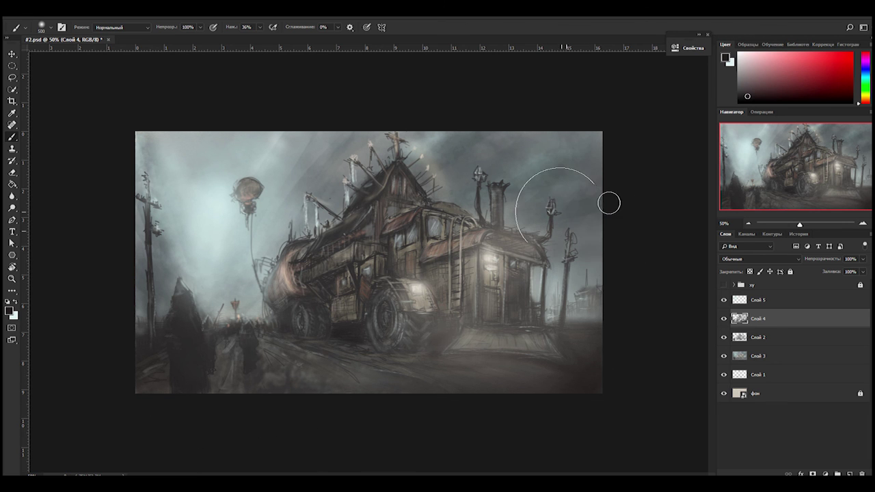
{"action": "left_click_drag", "start_coordinate": [507, 171], "coordinate": [643, 279]}
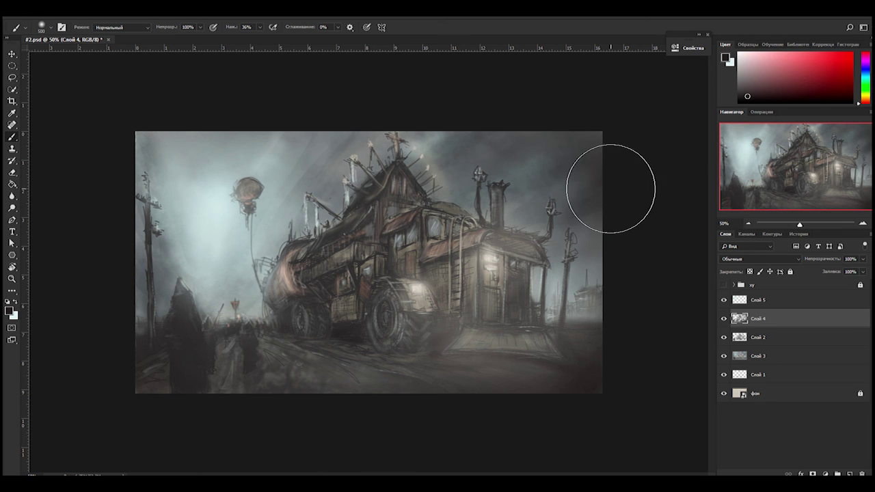
Paint fine dark accents on the vehicle's side and ladder with the black brush reduced to size 9.
{"action": "key", "text": "bracketleft"}
{"action": "key", "text": "bracketleft"}
{"action": "key", "text": "bracketleft"}
{"action": "key", "text": "bracketleft"}
{"action": "key", "text": "bracketleft"}
{"action": "key", "text": "bracketleft"}
{"action": "key", "text": "bracketleft"}
{"action": "key", "text": "bracketleft"}
{"action": "key", "text": "bracketleft"}
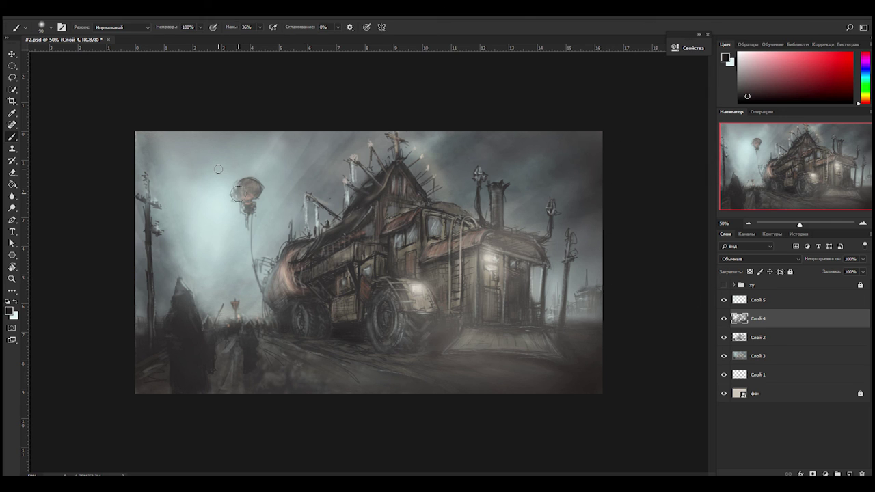
{"action": "key", "text": "bracketleft"}
{"action": "key", "text": "bracketleft"}
{"action": "key", "text": "bracketleft"}
{"action": "key", "text": "bracketleft"}
{"action": "key", "text": "bracketleft"}
{"action": "key", "text": "bracketleft"}
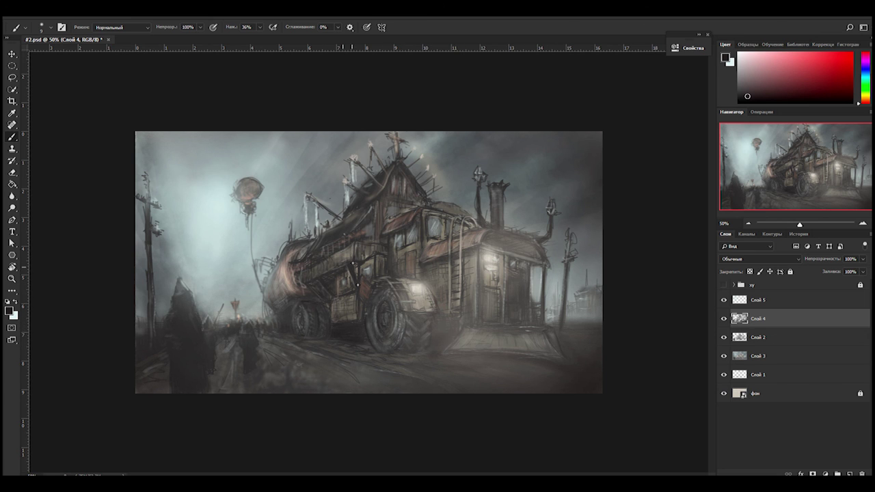
{"action": "left_click_drag", "start_coordinate": [462, 227], "coordinate": [462, 264]}
Paint dark lower robes on the hooded figures in the foreground with a size 25 black brush.
{"action": "key", "text": "bracketright"}
{"action": "key", "text": "bracketright"}
{"action": "key", "text": "bracketright"}
{"action": "key", "text": "bracketright"}
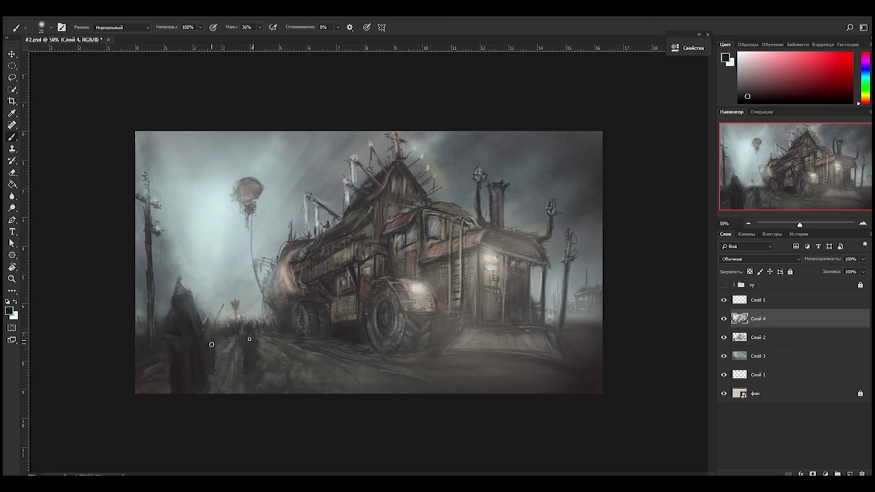
{"action": "left_click_drag", "start_coordinate": [250, 354], "coordinate": [240, 390]}
Shade the foreground road and the plow with broader soft black strokes.
{"action": "key", "text": "bracketright"}
{"action": "key", "text": "bracketright"}
{"action": "key", "text": "bracketright"}
{"action": "key", "text": "bracketright"}
{"action": "key", "text": "bracketright"}
{"action": "mouse_move", "coordinate": [469, 406]}
{"action": "left_mouse_down"}
{"action": "mouse_move", "coordinate": [399, 348]}
{"action": "mouse_move", "coordinate": [285, 324]}
{"action": "left_mouse_up"}
{"action": "mouse_move", "coordinate": [545, 369]}
{"action": "left_mouse_down"}
{"action": "mouse_move", "coordinate": [581, 328]}
{"action": "mouse_move", "coordinate": [492, 287]}
{"action": "mouse_move", "coordinate": [464, 342]}
{"action": "mouse_move", "coordinate": [540, 348]}
{"action": "left_mouse_up"}
Darken the chimney and the front cabin's roof edge with the black brush reduced to size 30.
{"action": "key", "text": "bracketleft"}
{"action": "key", "text": "bracketleft"}
{"action": "key", "text": "bracketleft"}
{"action": "key", "text": "bracketleft"}
{"action": "mouse_move", "coordinate": [494, 191]}
{"action": "left_mouse_down"}
{"action": "mouse_move", "coordinate": [494, 233]}
{"action": "mouse_move", "coordinate": [534, 260]}
{"action": "mouse_move", "coordinate": [506, 258]}
{"action": "left_mouse_up"}
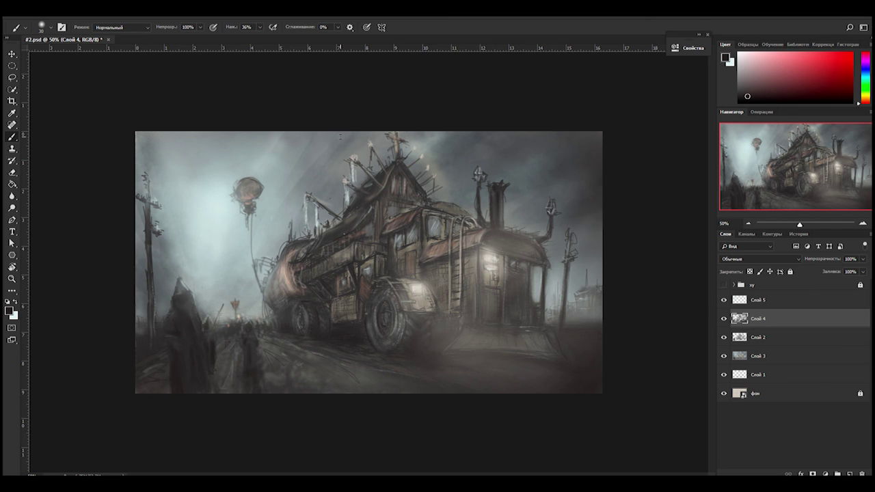
Stamp all visible layers into a new top layer, sample a neutral grey, and group layers Слой 1 through Слой 5.
{"action": "key", "text": "ctrl+alt+shift+e"}
{"action": "left_click", "coordinate": [561, 166], "text": "alt"}
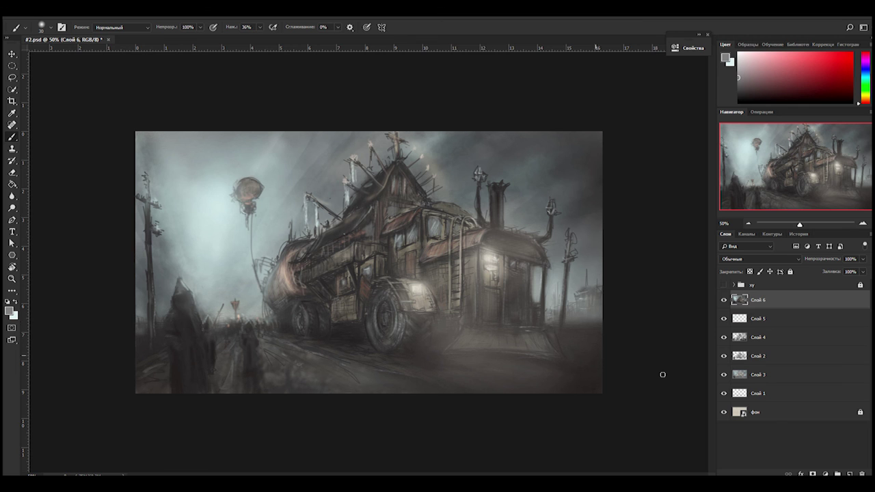
{"action": "left_click", "coordinate": [759, 394]}
{"action": "left_click", "coordinate": [759, 318], "text": "shift"}
{"action": "key", "text": "ctrl+g"}
Create a layer above the merged copy, fill it with the sampled grey, and apply the Add Noise filter.
{"action": "left_click", "coordinate": [759, 300]}
{"action": "key", "text": "ctrl+shift+alt+n"}
{"action": "key", "text": "alt+BackSpace"}
{"action": "left_click", "coordinate": [759, 259]}
{"action": "left_click", "coordinate": [758, 367]}
{"action": "left_click", "coordinate": [216, 8]}
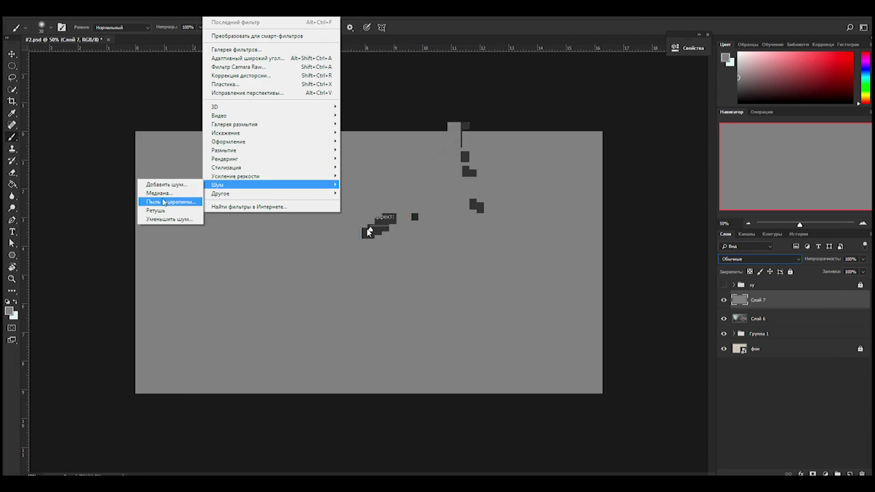
{"action": "left_click", "coordinate": [166, 184]}
{"action": "left_click", "coordinate": [485, 105]}
Set the noise layer's blend mode to Перекрытие (Overlay) at 100% opacity.
{"action": "left_click", "coordinate": [759, 258]}
{"action": "left_click", "coordinate": [728, 370]}
{"action": "left_click", "coordinate": [863, 258]}
{"action": "mouse_move", "coordinate": [863, 270]}
{"action": "left_mouse_down"}
{"action": "mouse_move", "coordinate": [844, 272]}
{"action": "mouse_move", "coordinate": [863, 272]}
{"action": "left_mouse_up"}
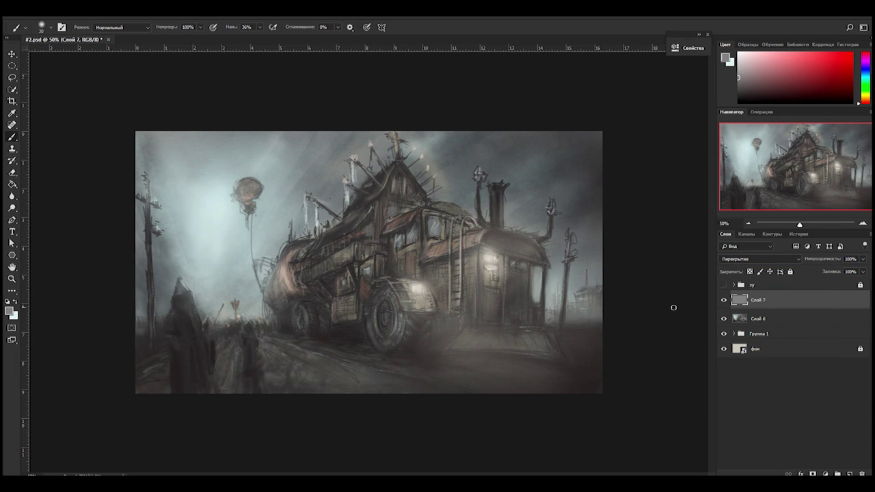